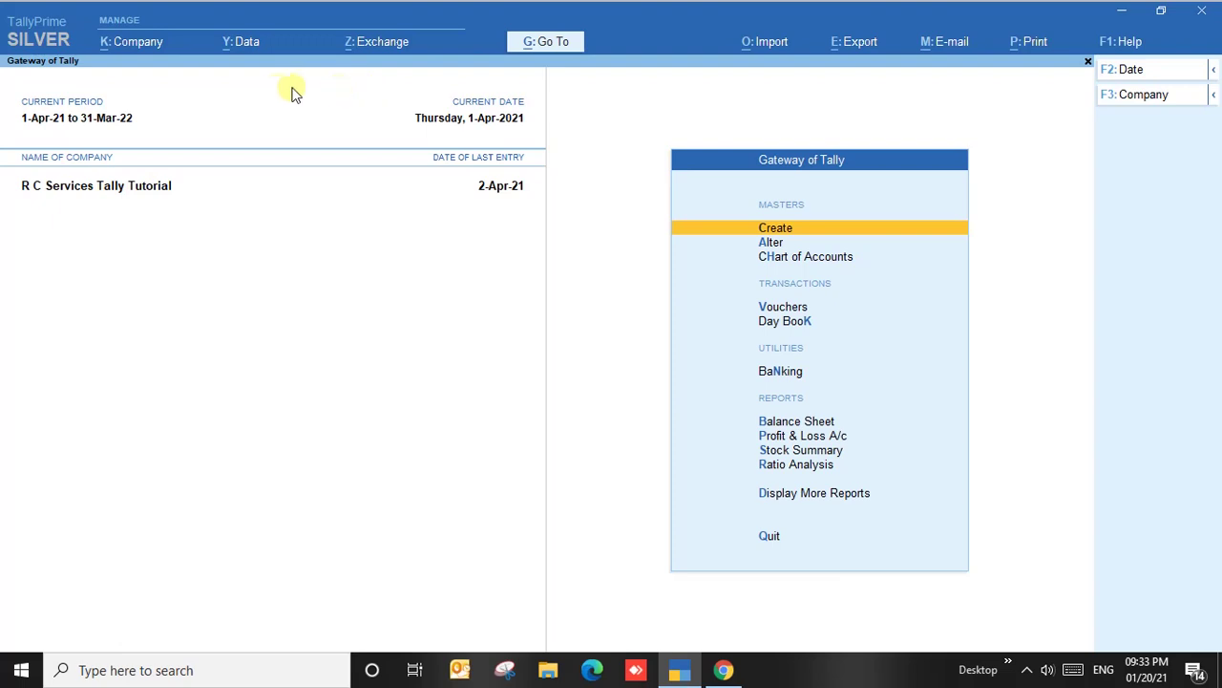
- Open the list of companies used for selecting a company
left_click(120, 53)
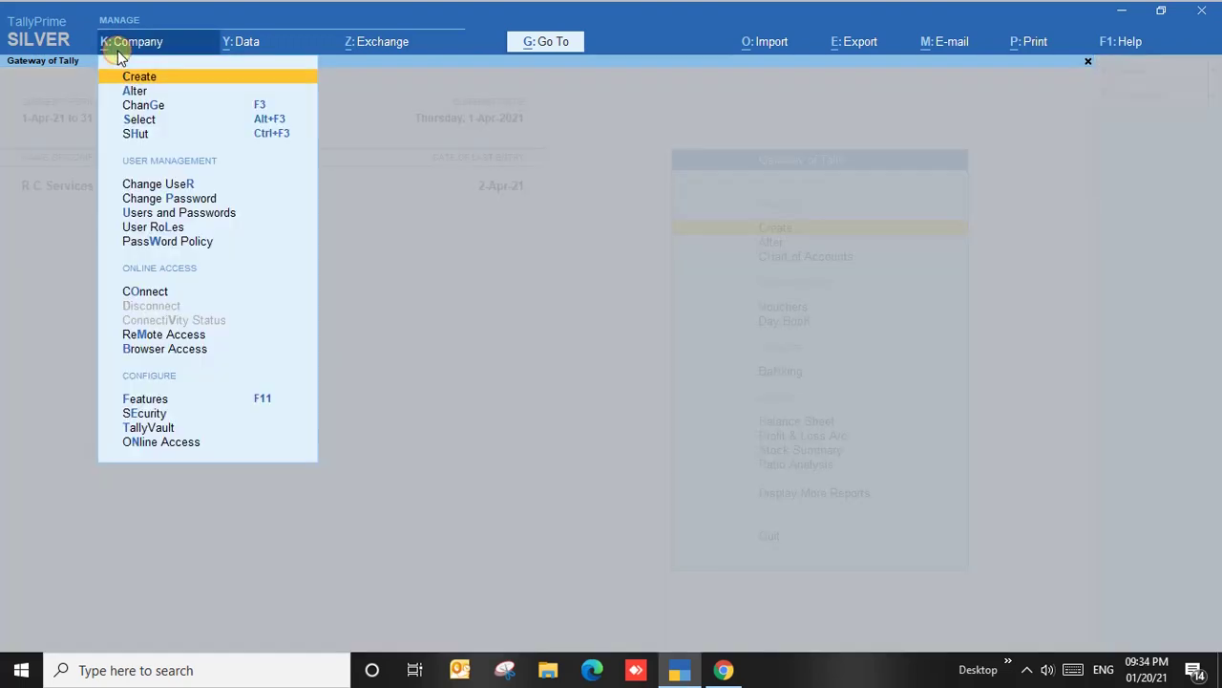
key("Down")
key("Down")
key("Down")
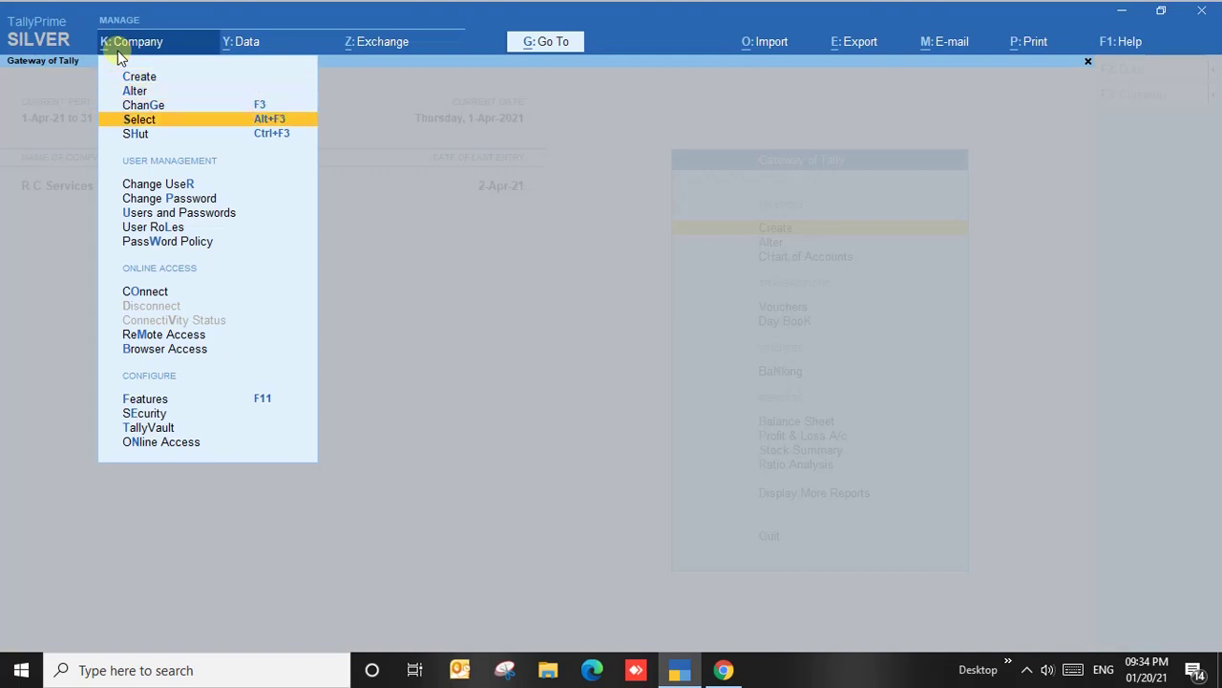
key("Return")
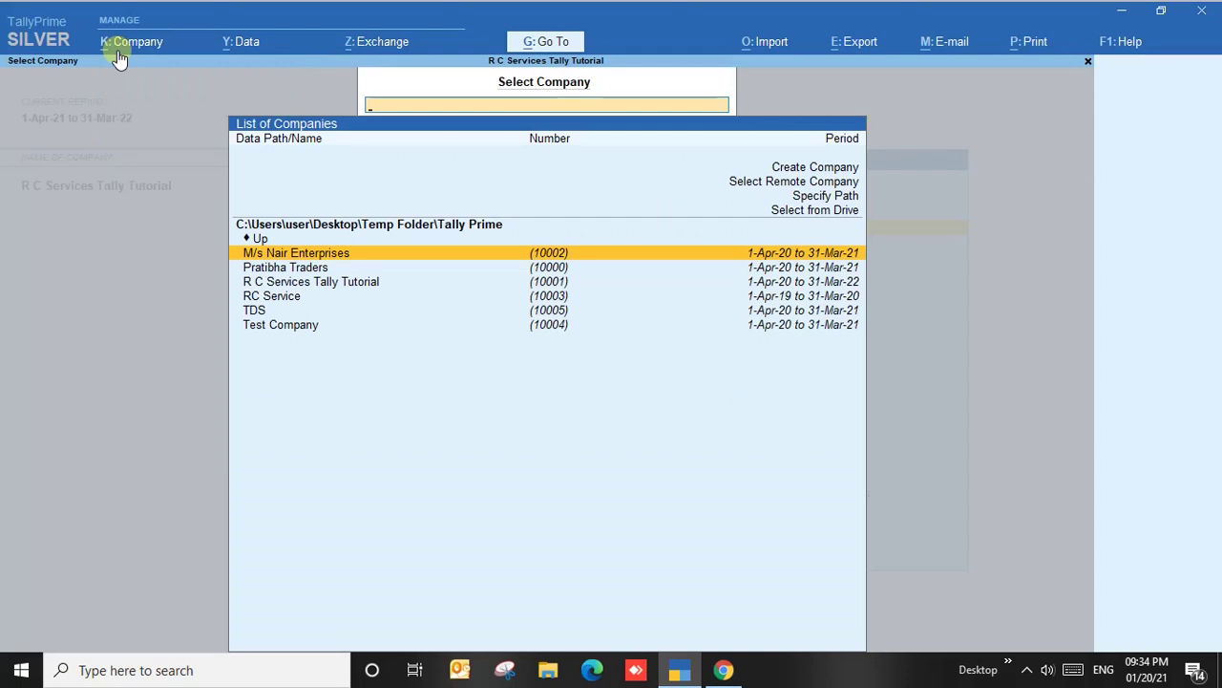
- Review the Create Company, Select Remote Company, Specify Path and Select from Drive options above the company list
key("Up")
key("Up")
key("Up")
key("Up")
key("Up")
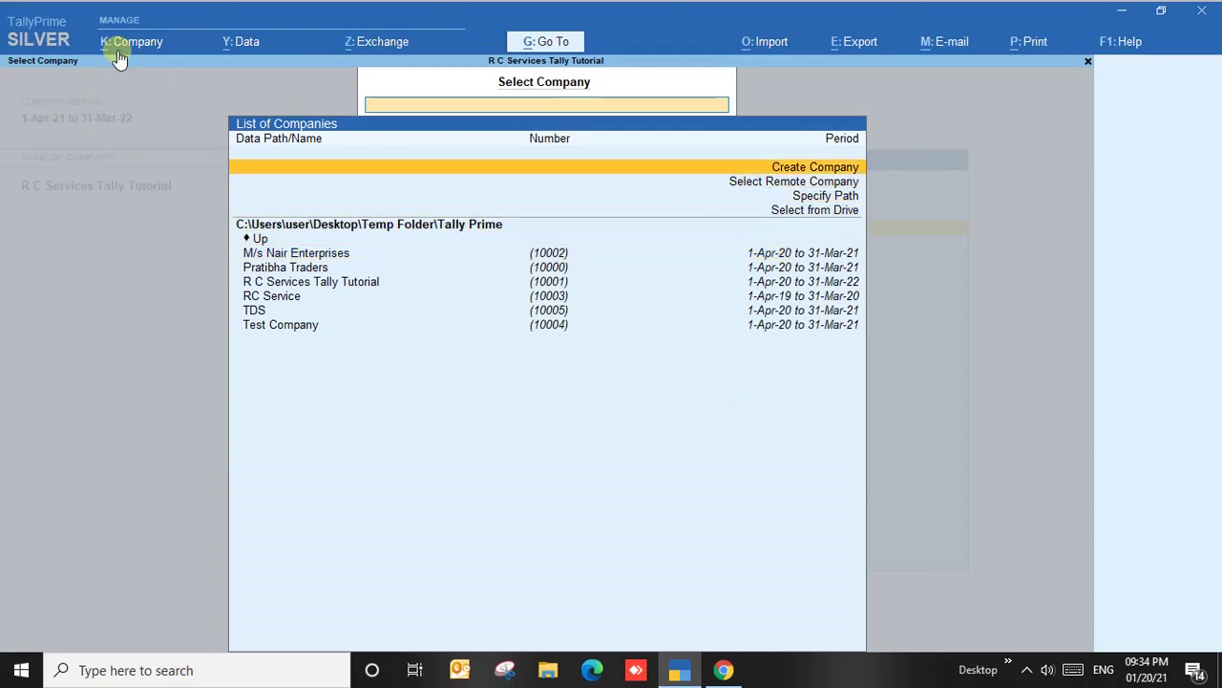
key("Down")
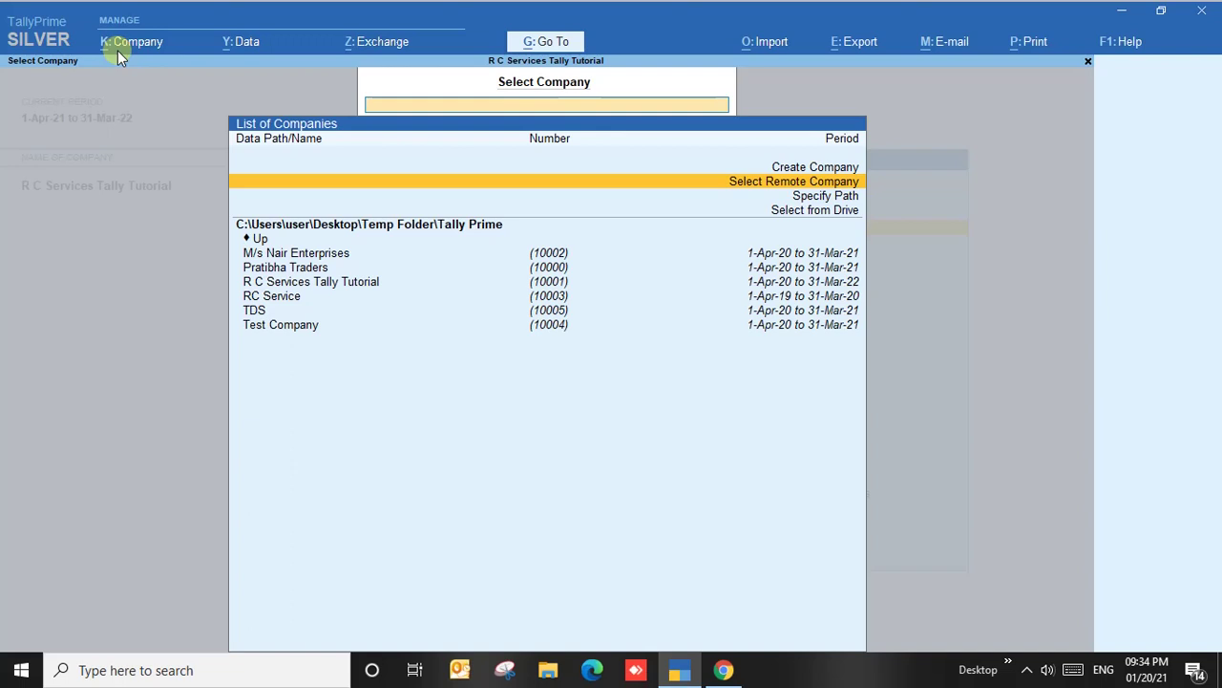
key("Down")
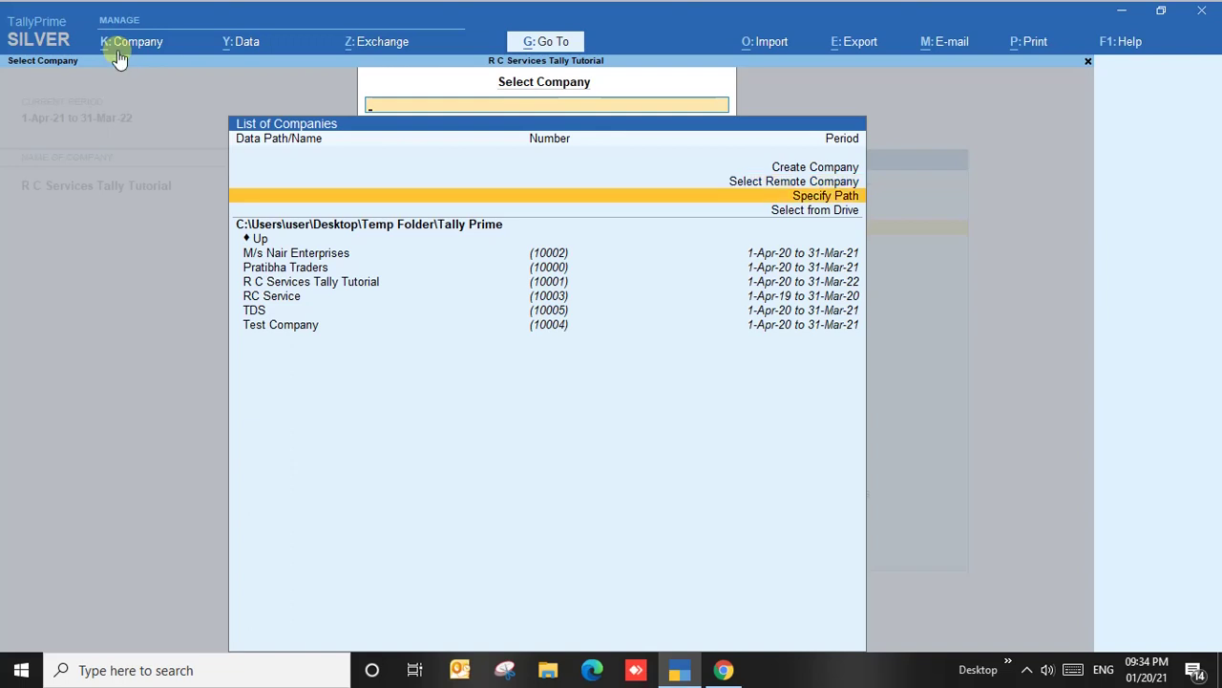
key("Down")
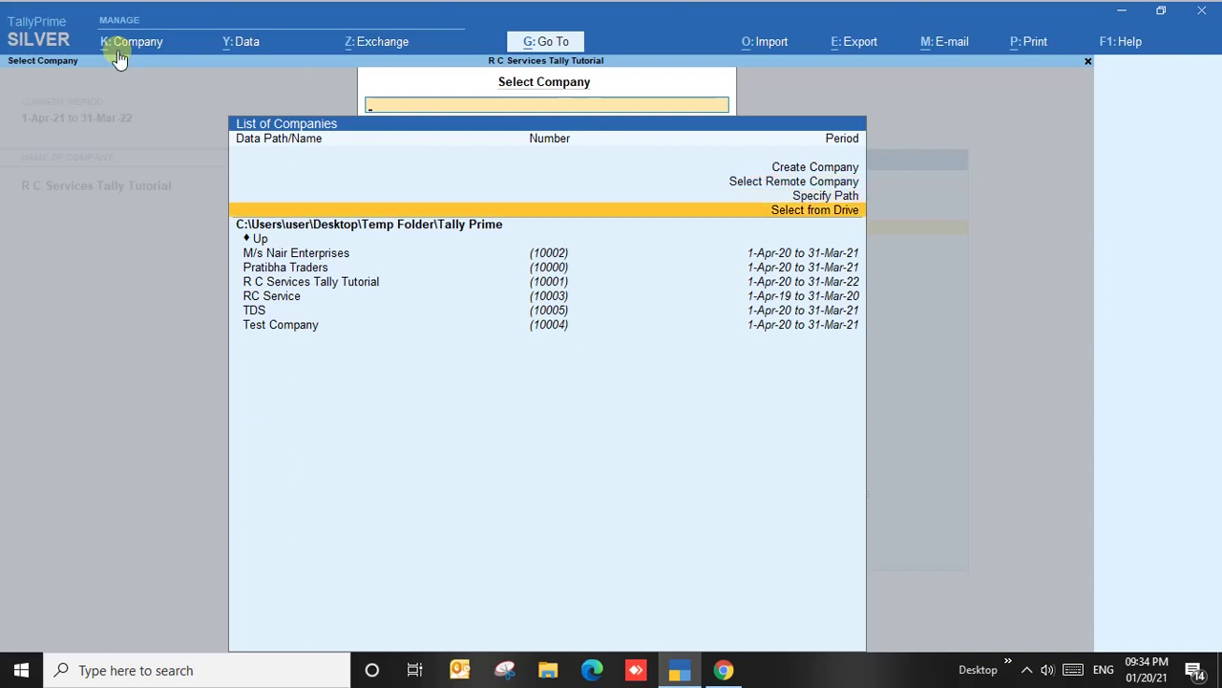
key("Up")
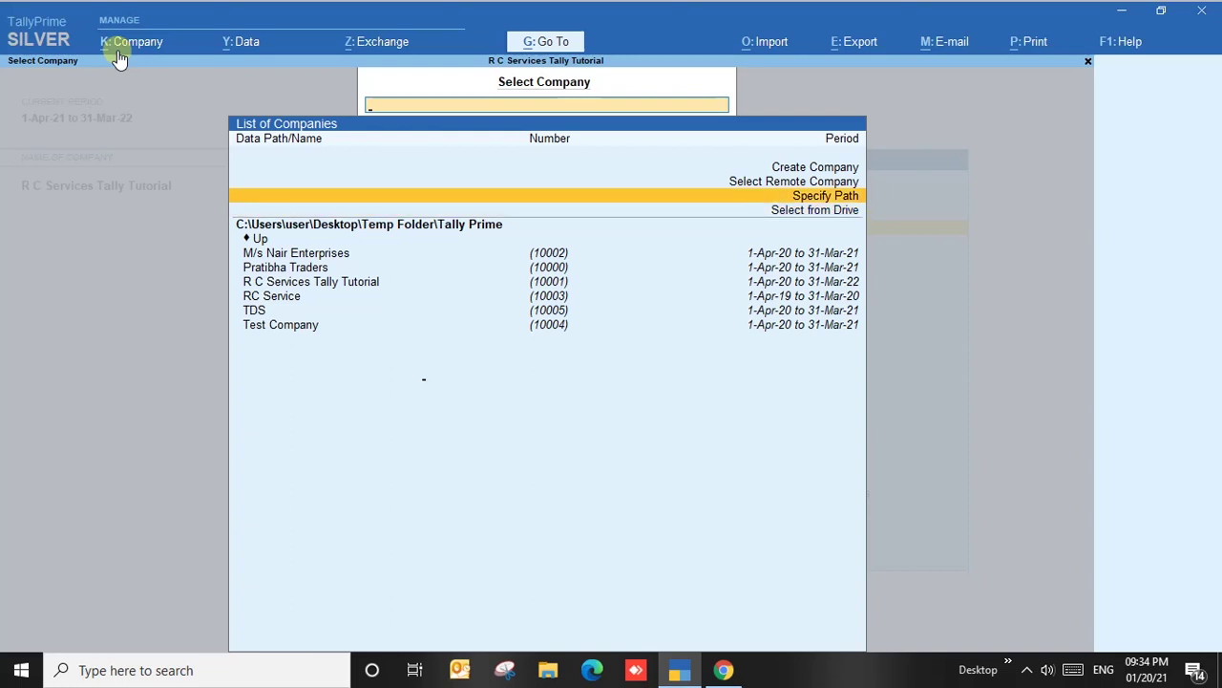
- View the Specify Path prompt for a company folder and leave it without entering a path
key("Return")
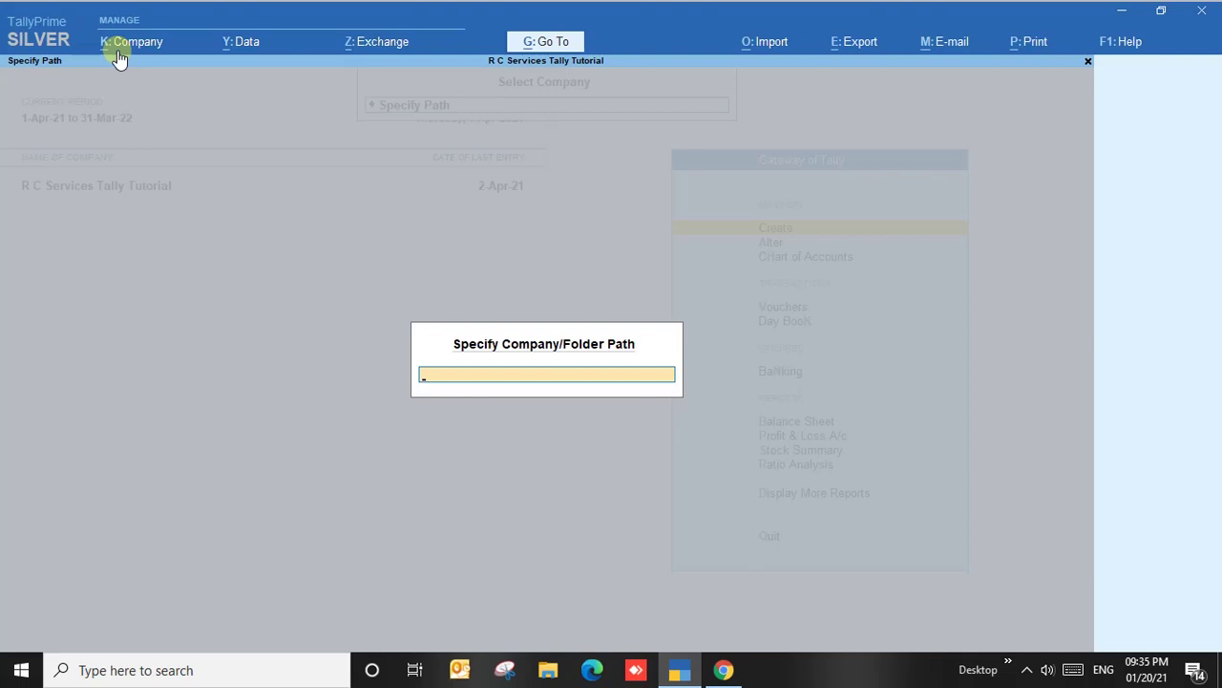
key("Escape")
key("Up")
key("Up")
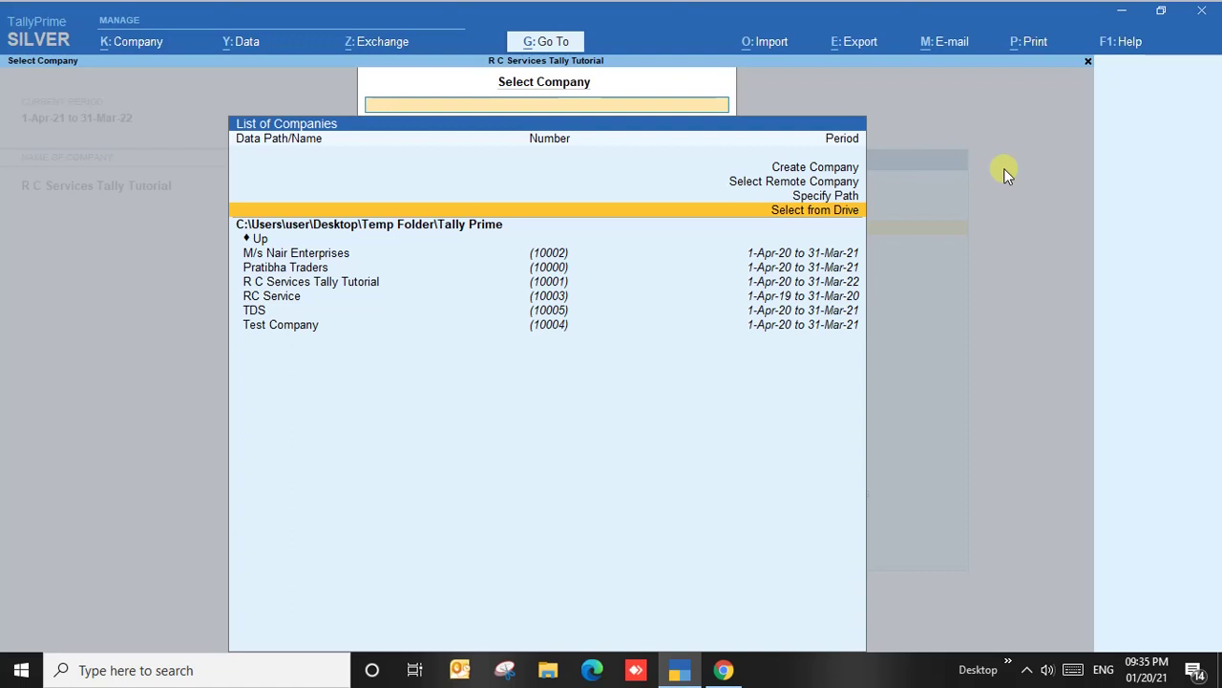
- Choose to select a company from a drive, look through the available locations and open D:\
key("Return")
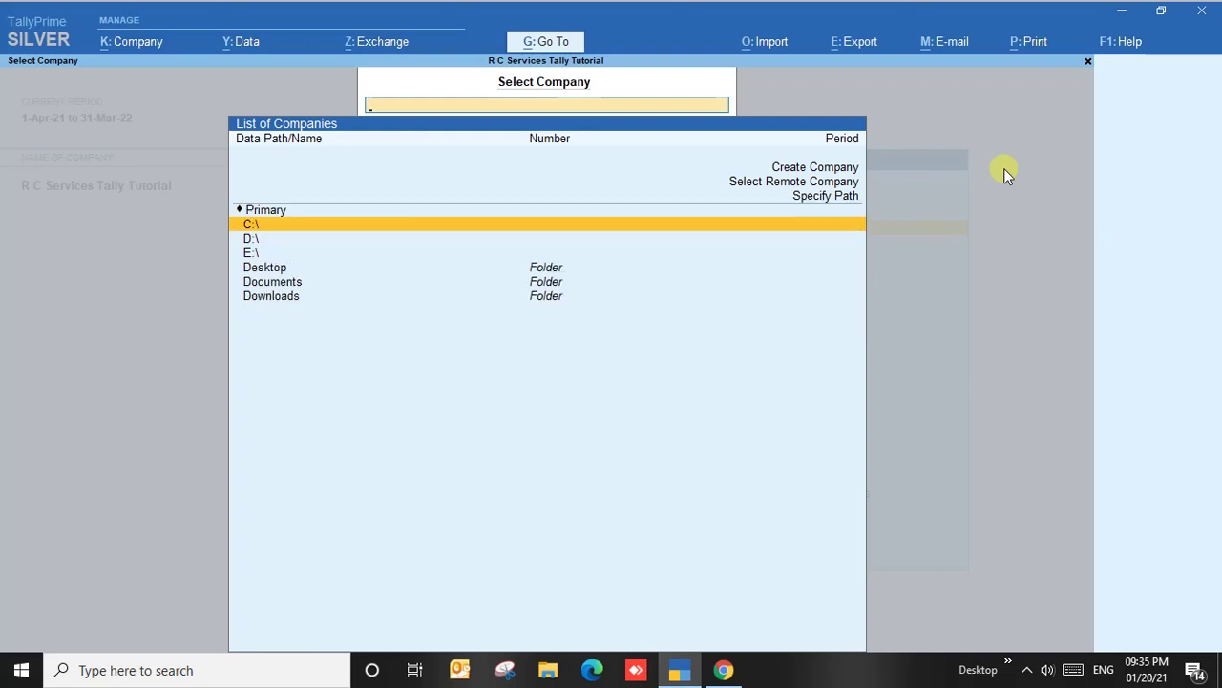
key("Down")
key("Down")
key("Down")
key("Down")
key("Down")
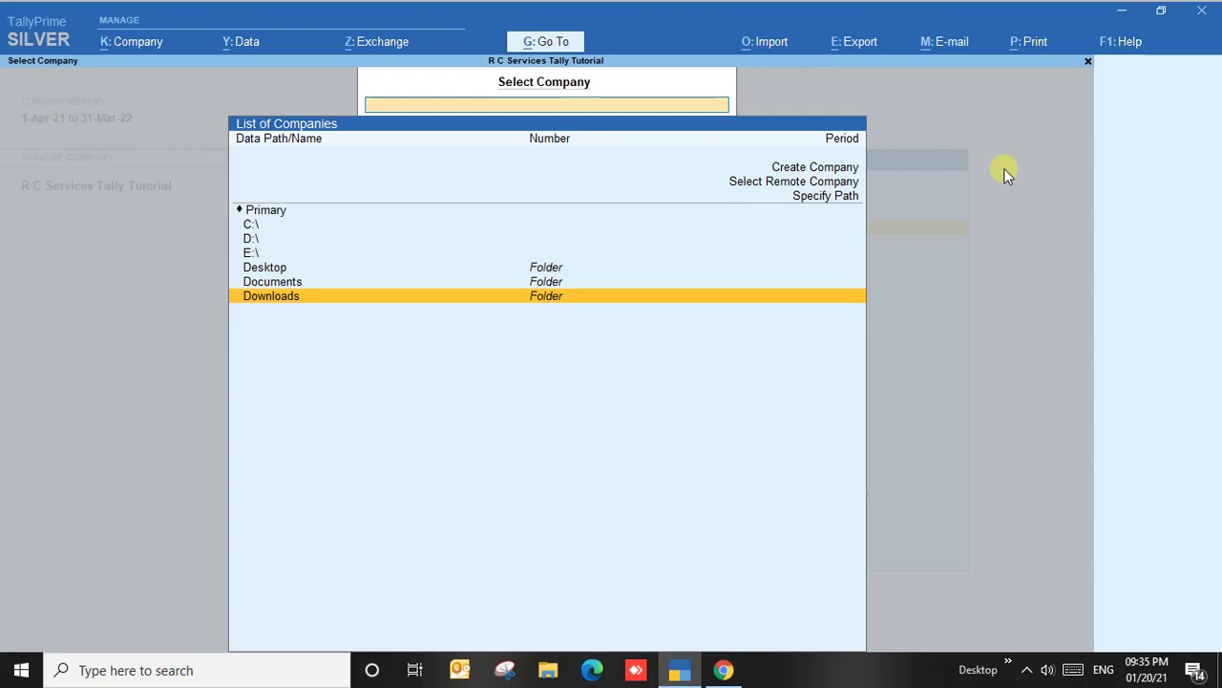
key("Up")
key("Up")
key("Up")
key("Up")
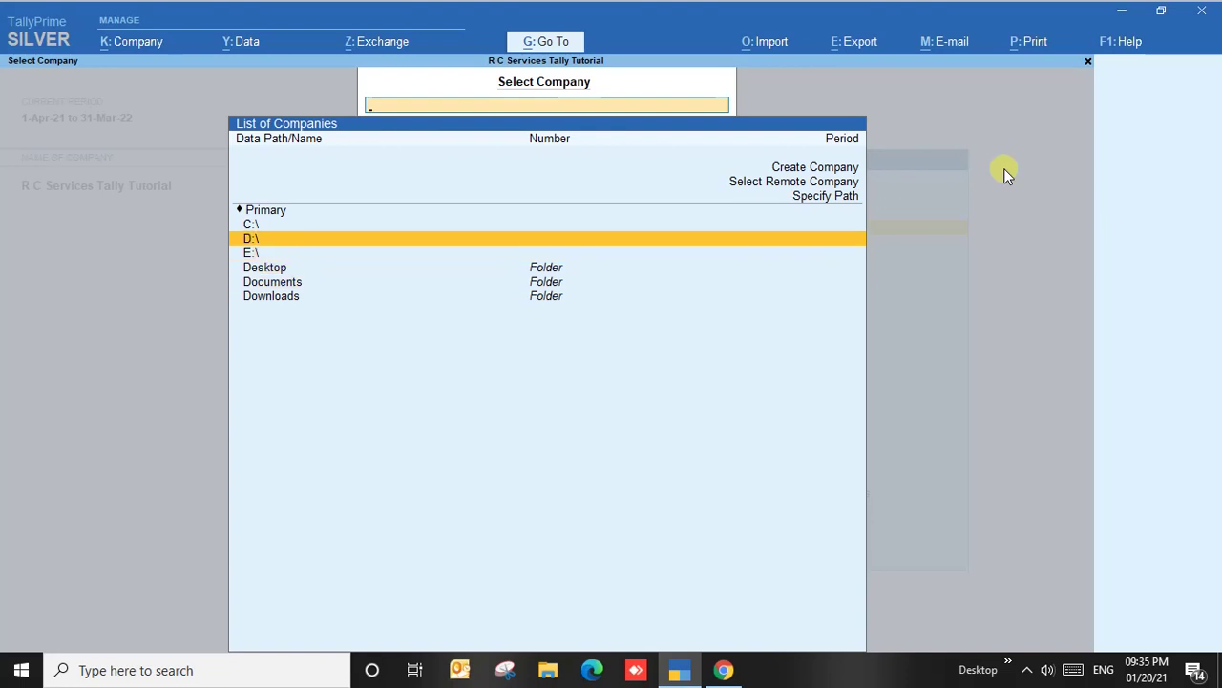
key("Return")
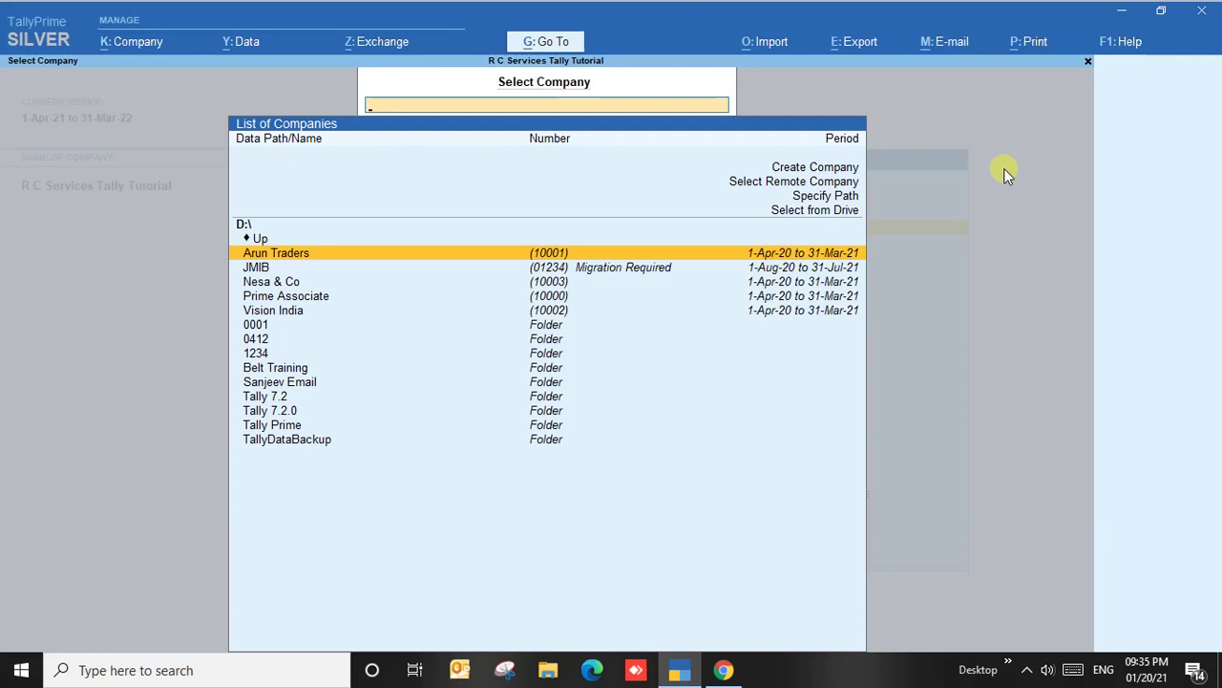
- Examine the companies stored directly on D:\
key("Down")
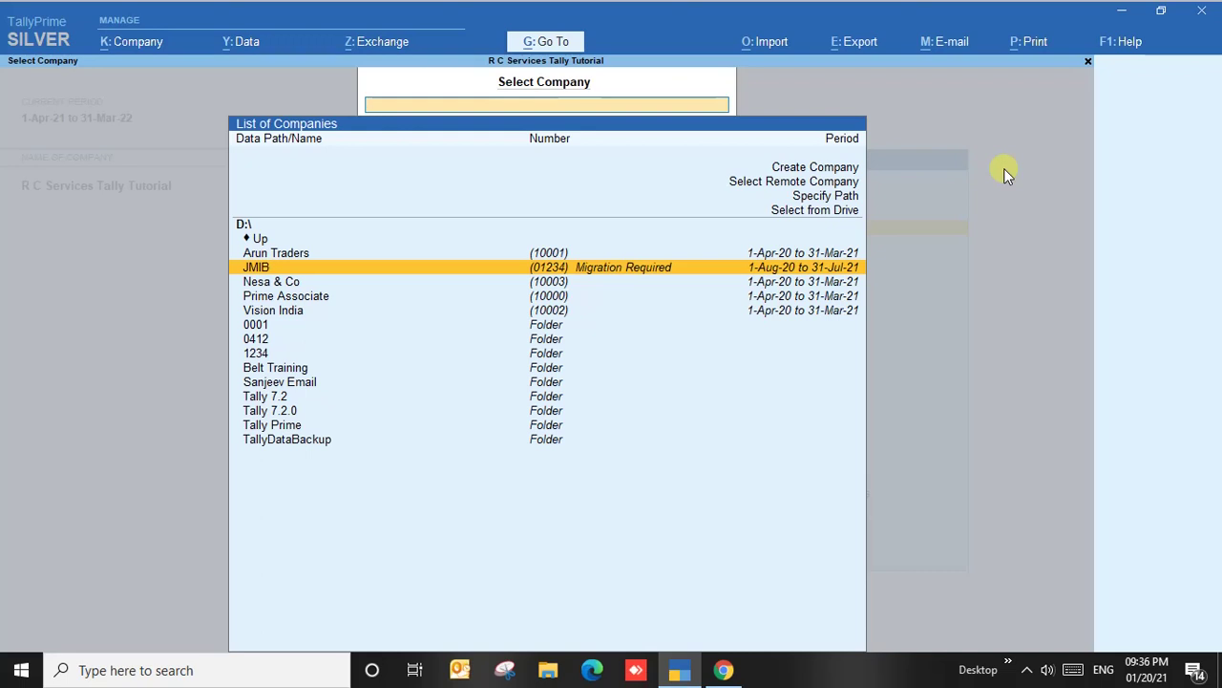
key("Down")
key("Down")
key("Down")
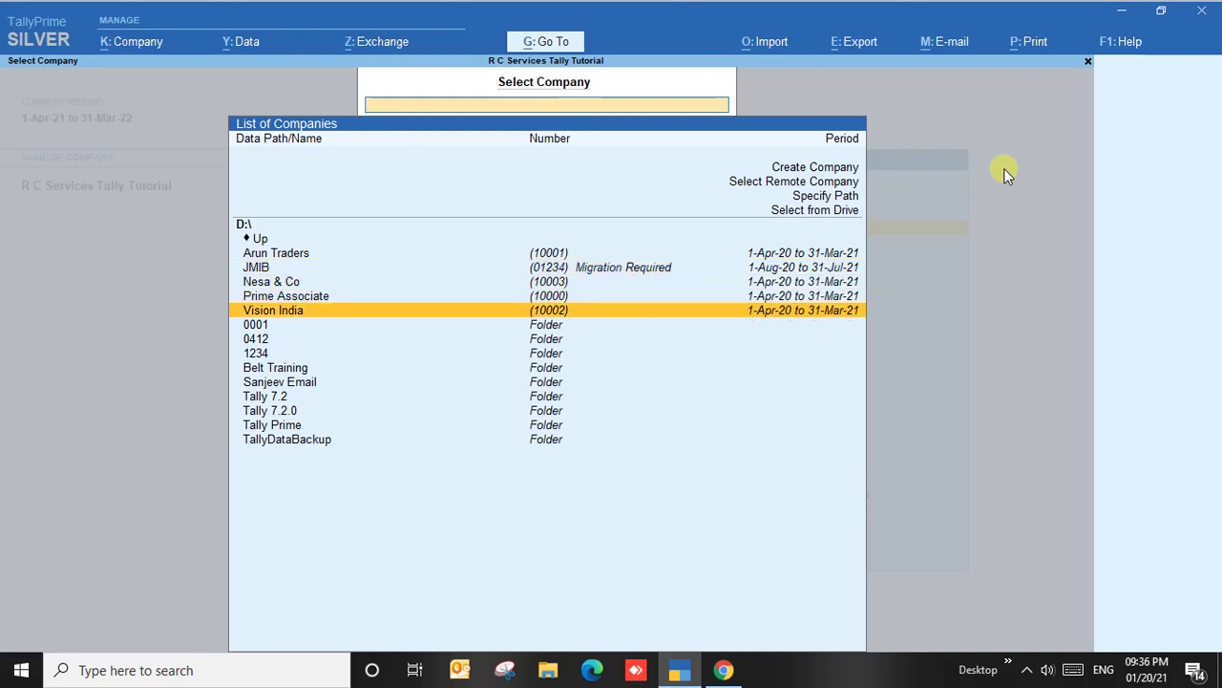
key("Up")
key("Up")
key("Up")
key("Up")
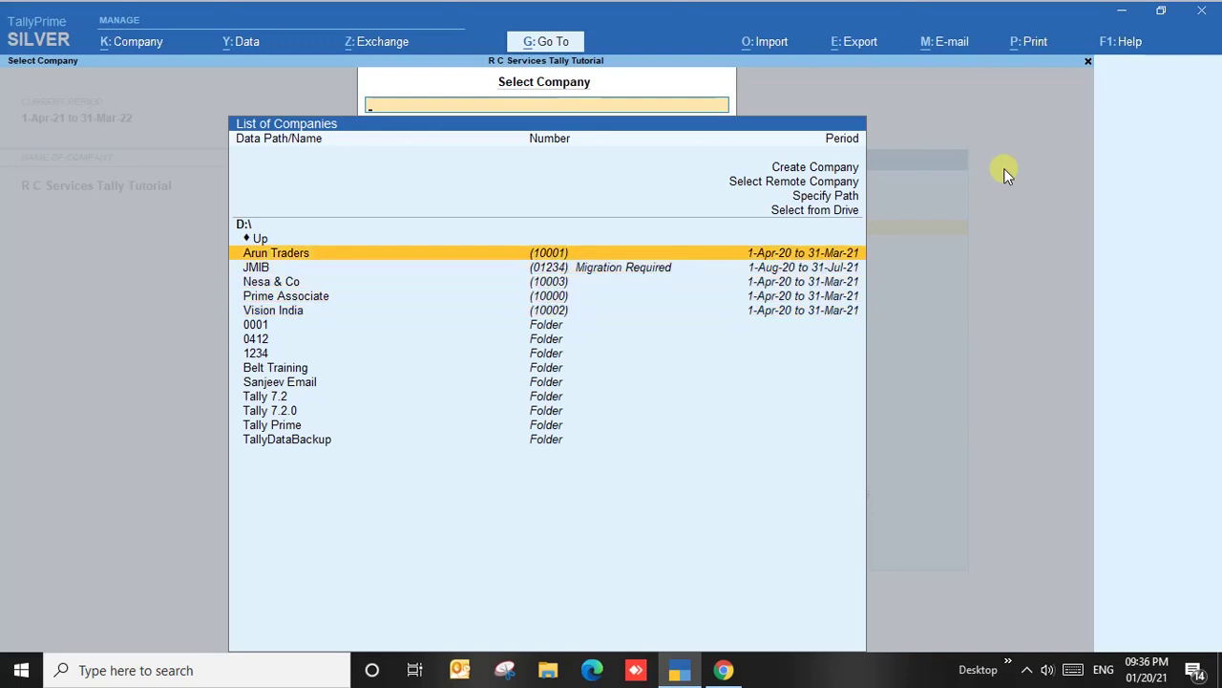
- Open the folder 0412 on D:\ and its subfolder 0001
key("Down")
key("Down")
key("Down")
key("Down")
key("Down")
key("Down")
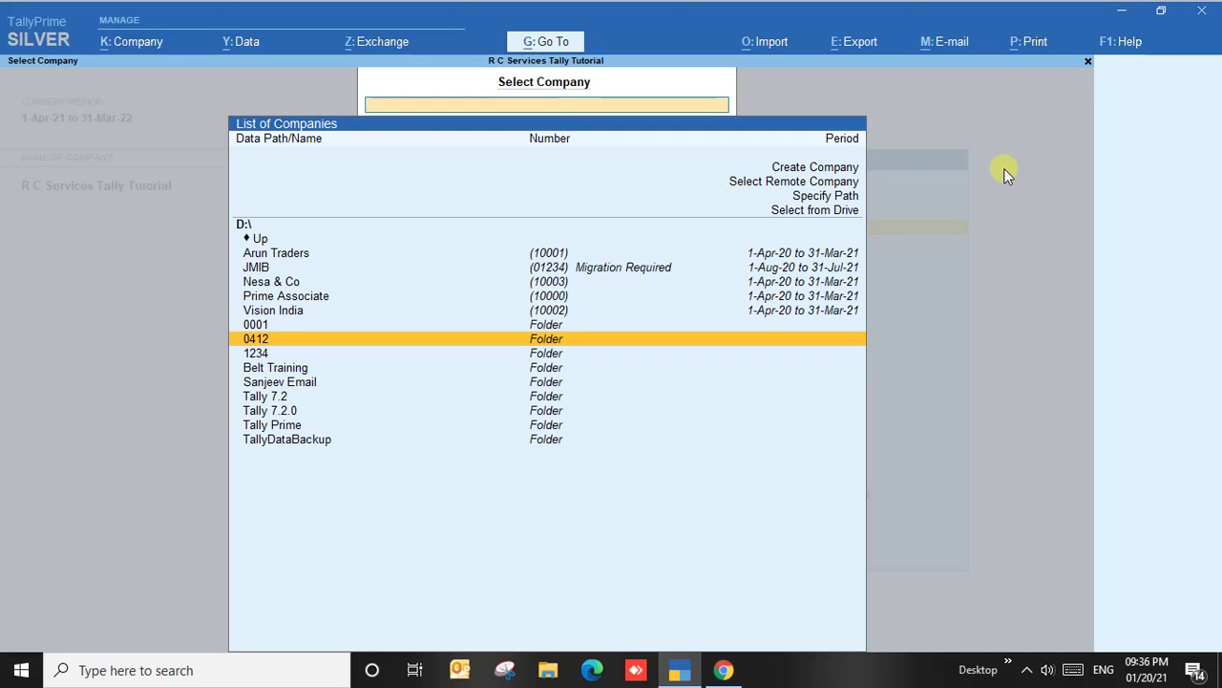
key("Return")
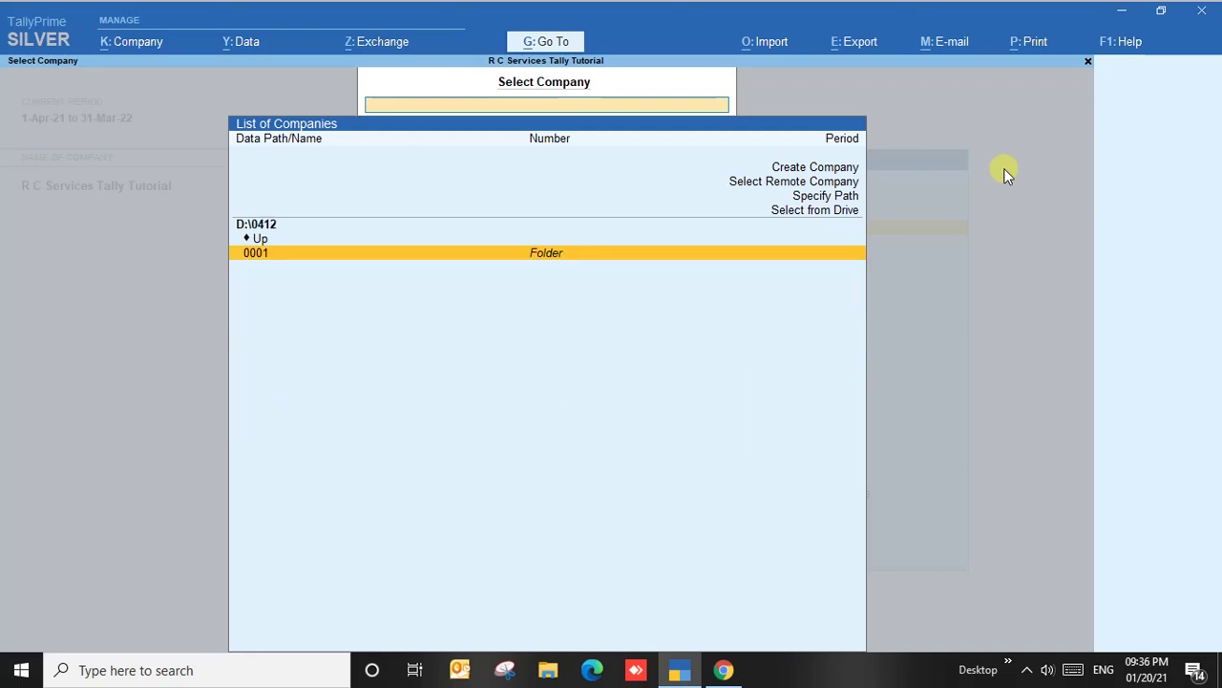
key("Return")
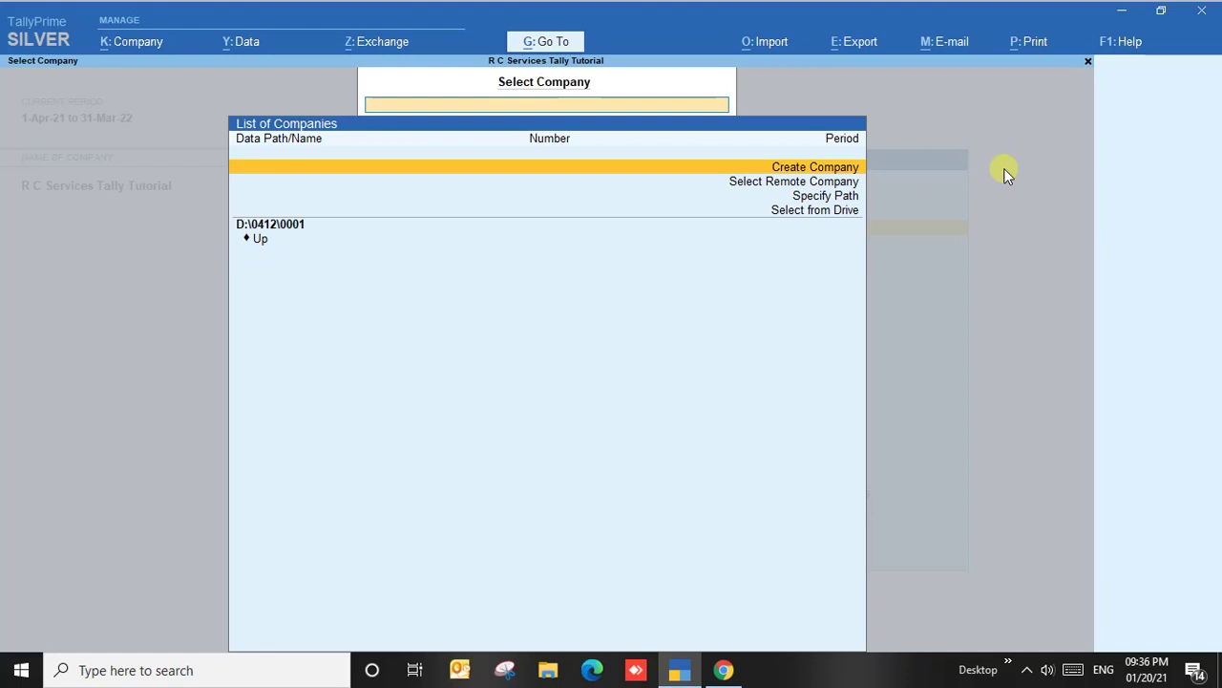
- Go back up from D:\0412\0001 to the D:\ level
key("Down")
key("Down")
key("Down")
key("Down")
key("Return")
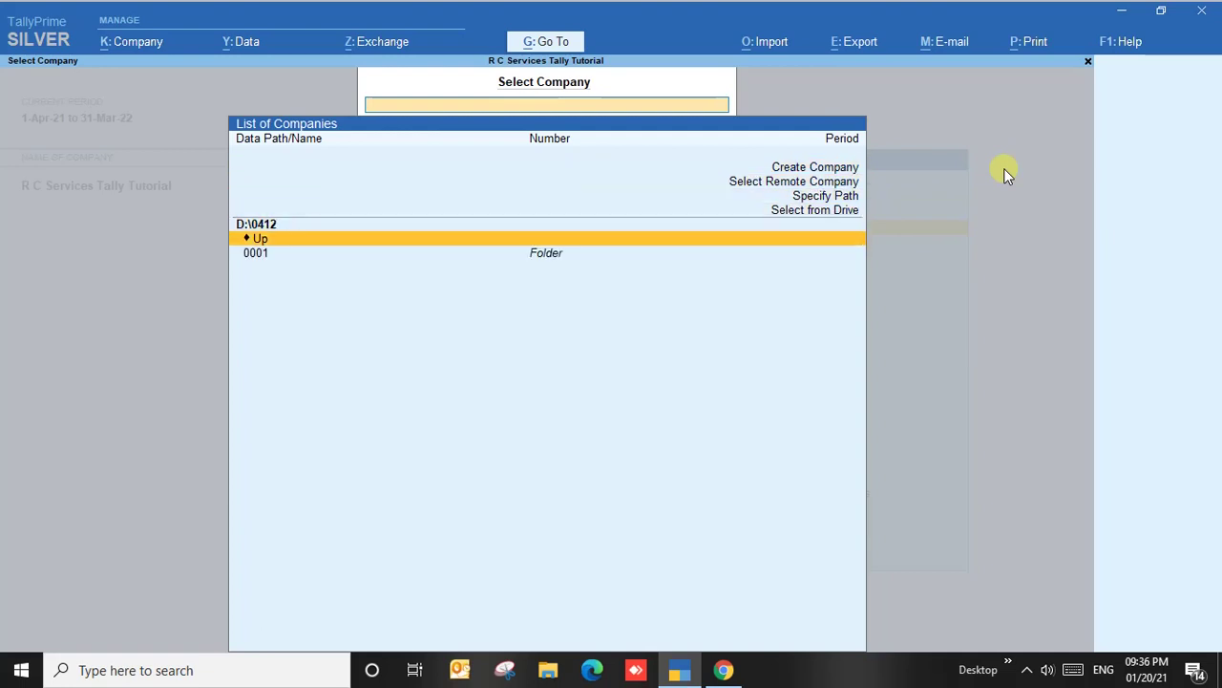
key("Return")
- Look through the full list of companies and folders on D:\
key("Down")
key("Down")
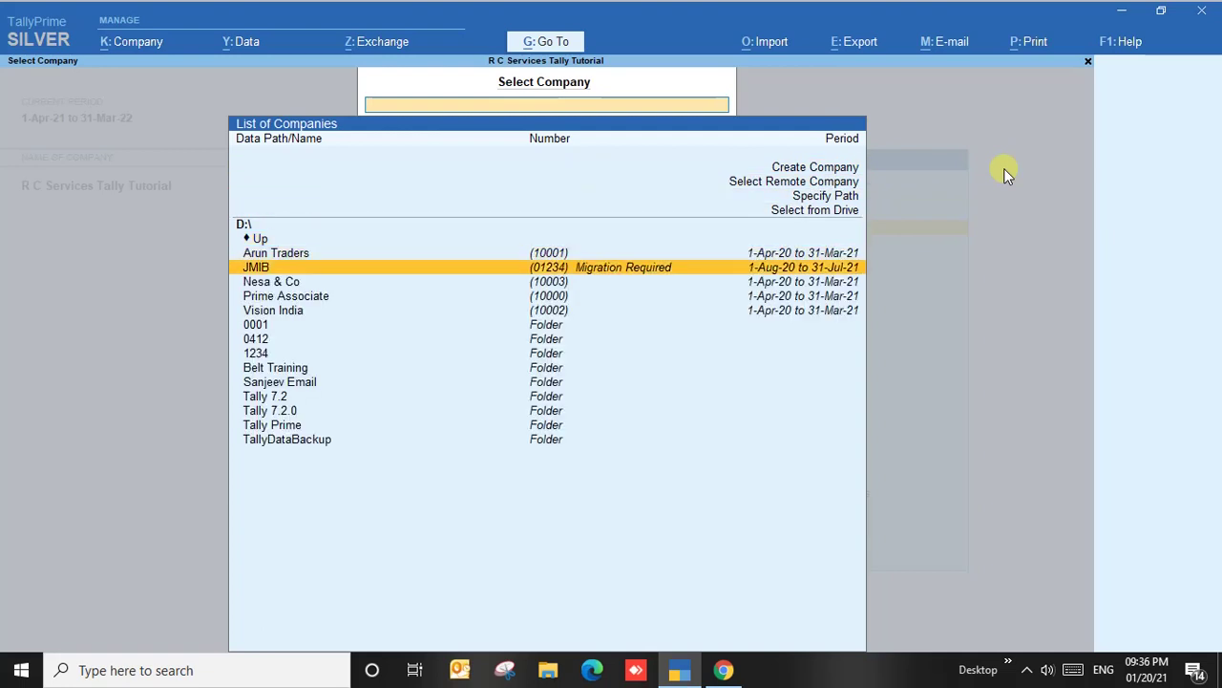
key("Down")
key("Down")
key("Down")
key("Down")
key("Down")
key("Down")
key("Down")
key("Down")
key("Down")
key("Down")
key("Down")
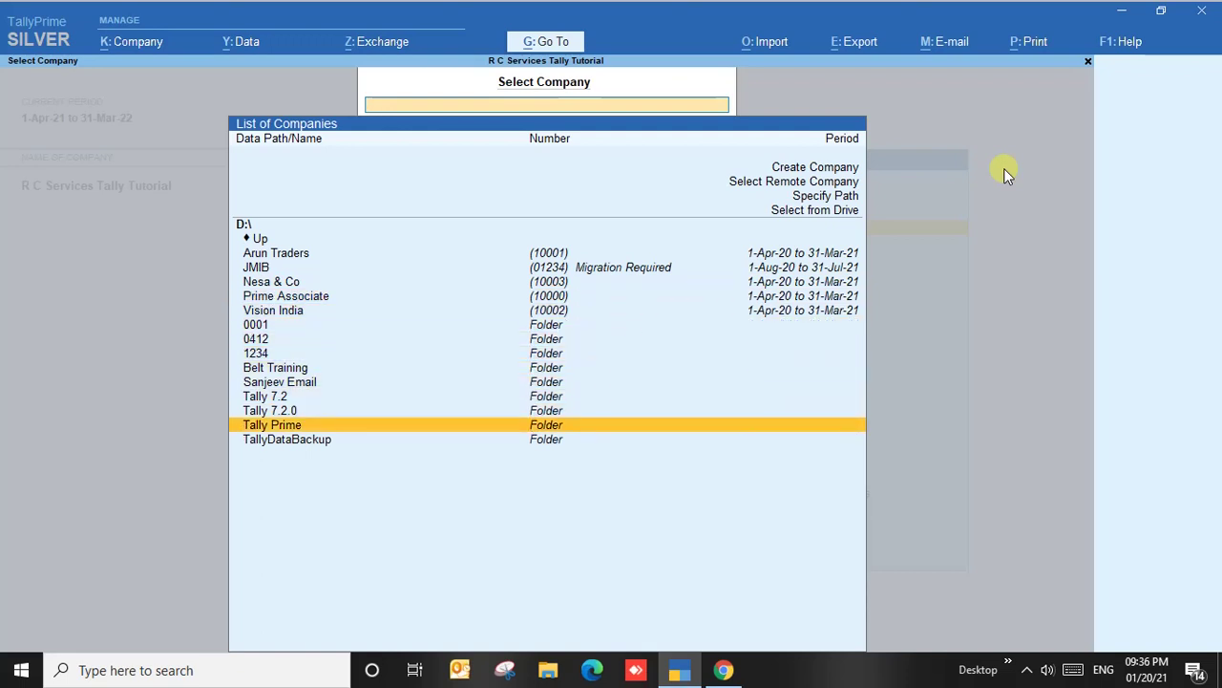
key("Up")
key("Up")
key("Up")
key("Up")
key("Up")
key("Up")
key("Up")
key("Up")
key("Up")
key("Up")
key("Up")
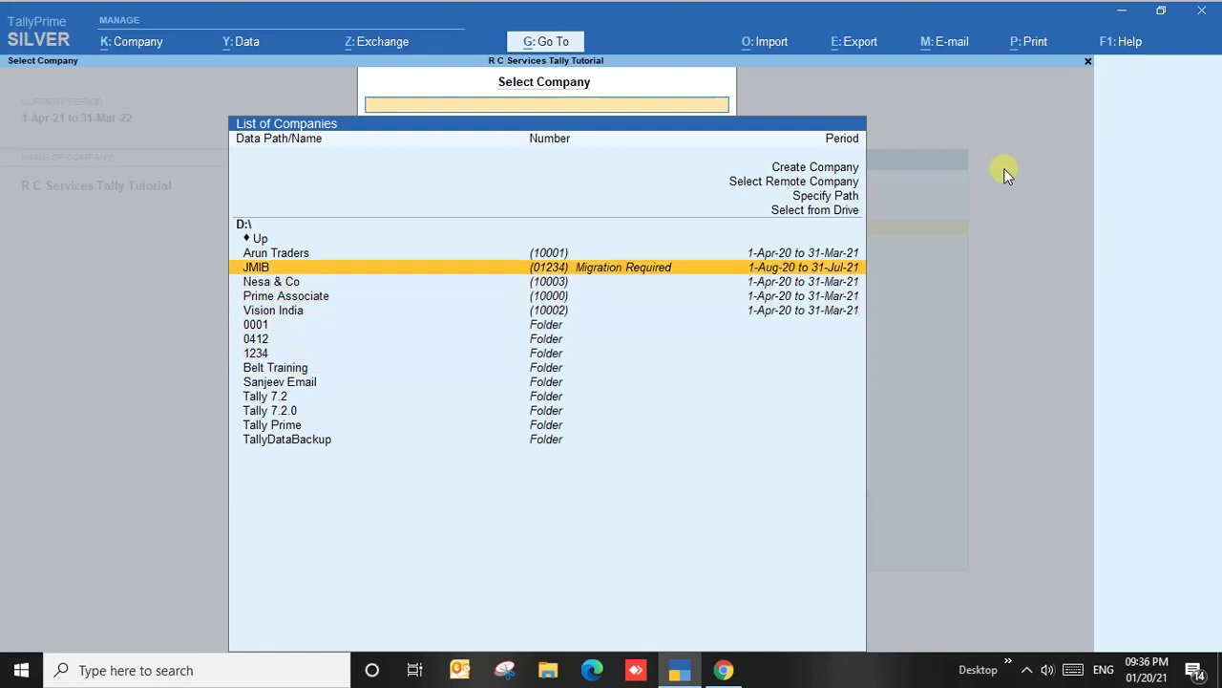
key("Up")
key("Up")
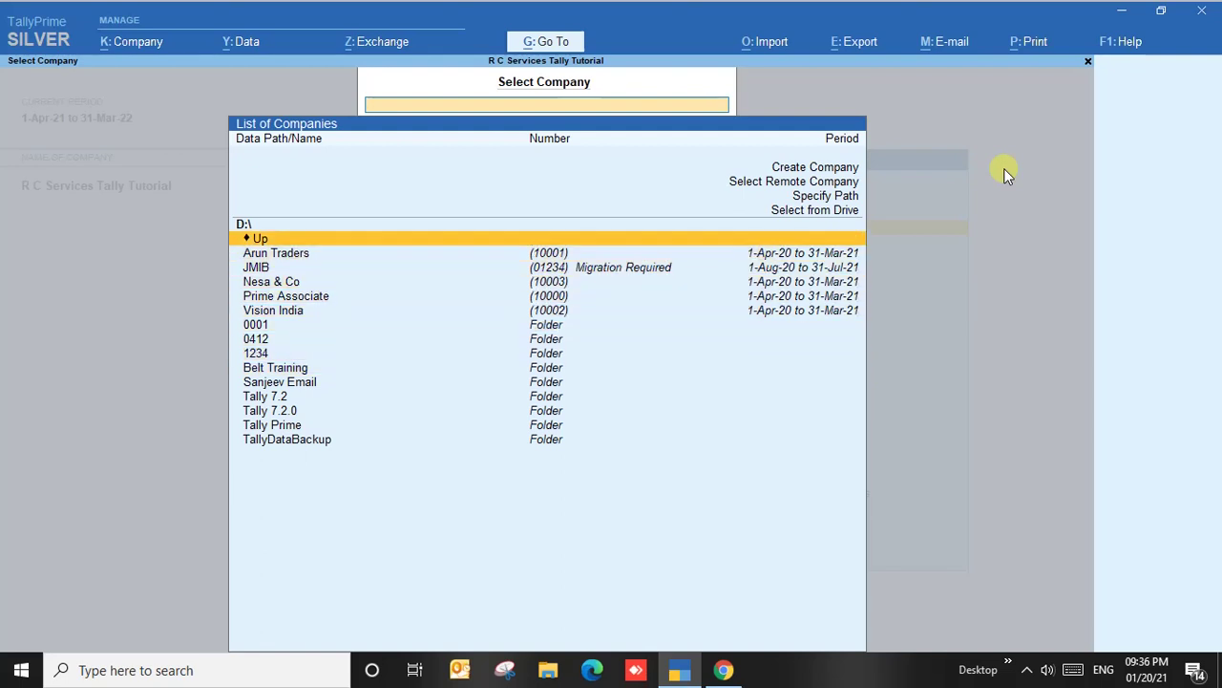
- Return from D:\ to the list of drives and folders, and leave company selection without choosing a company
key("Return")
key("Down")
key("Down")
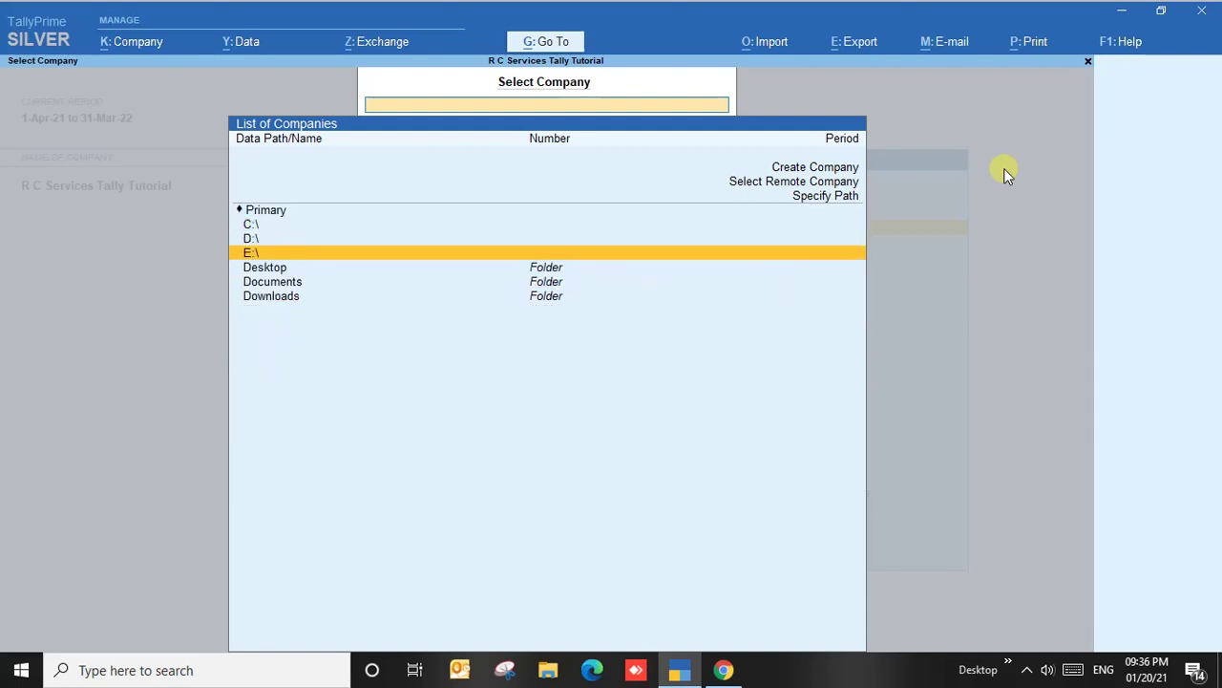
key("Down")
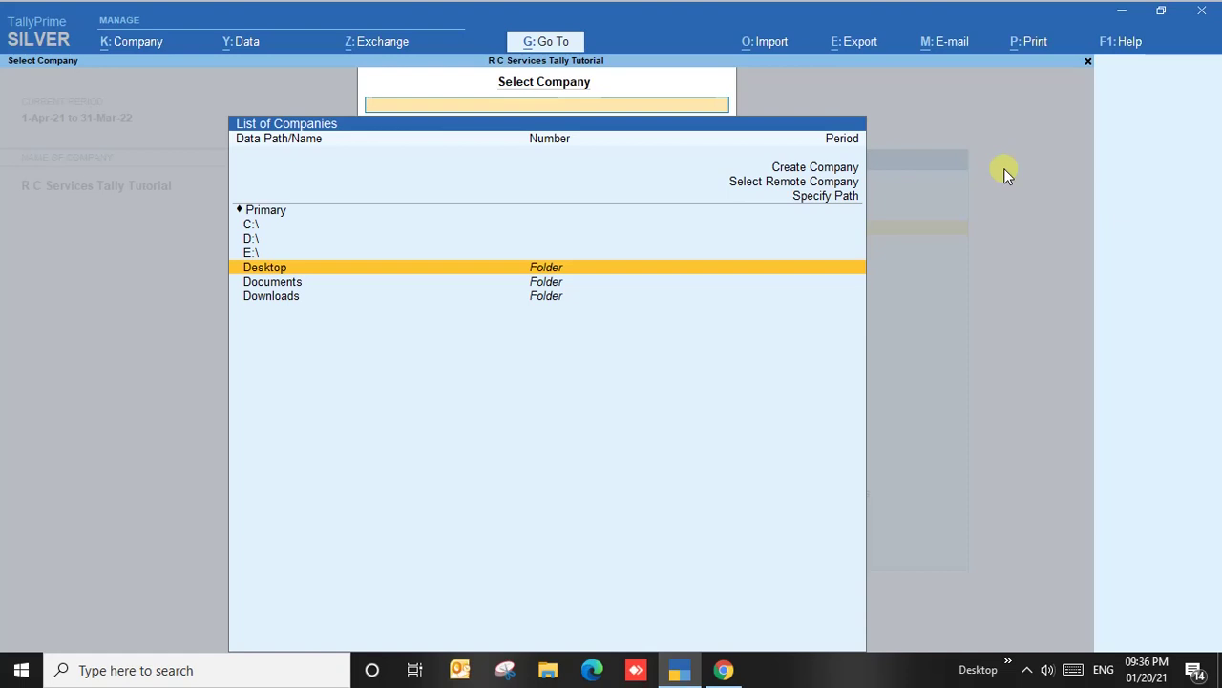
key("Escape")
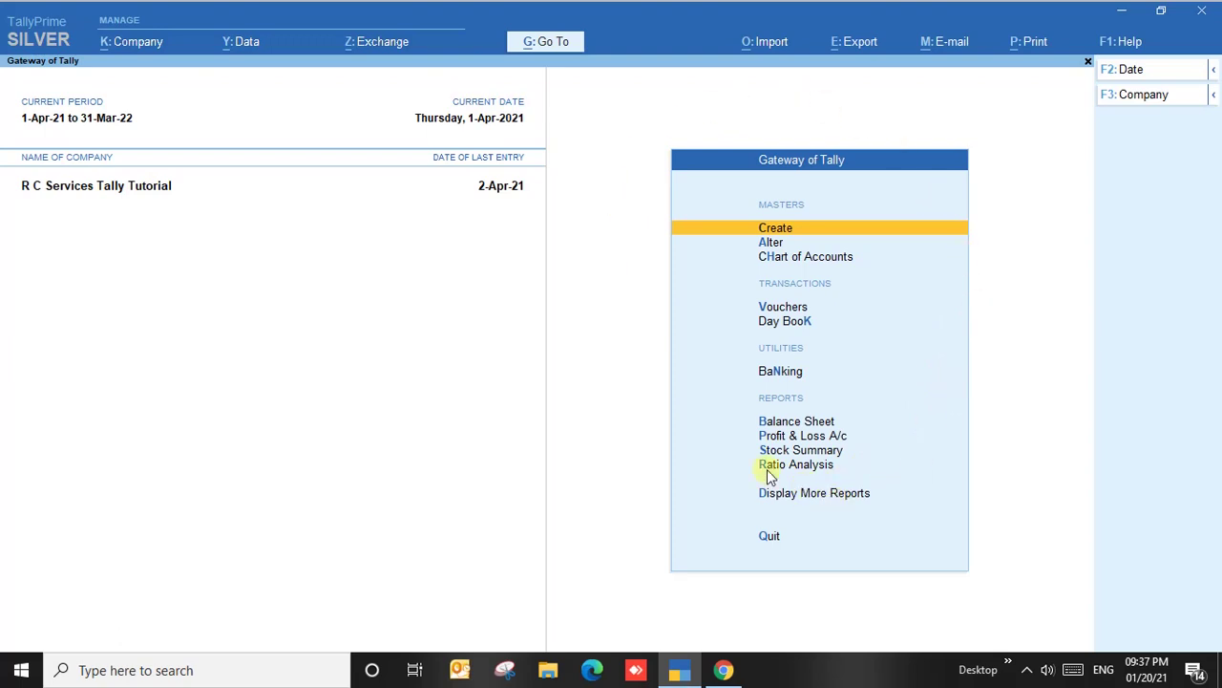
- View the Day Book and return to the Create entry of the Gateway of Tally
left_click(792, 322)
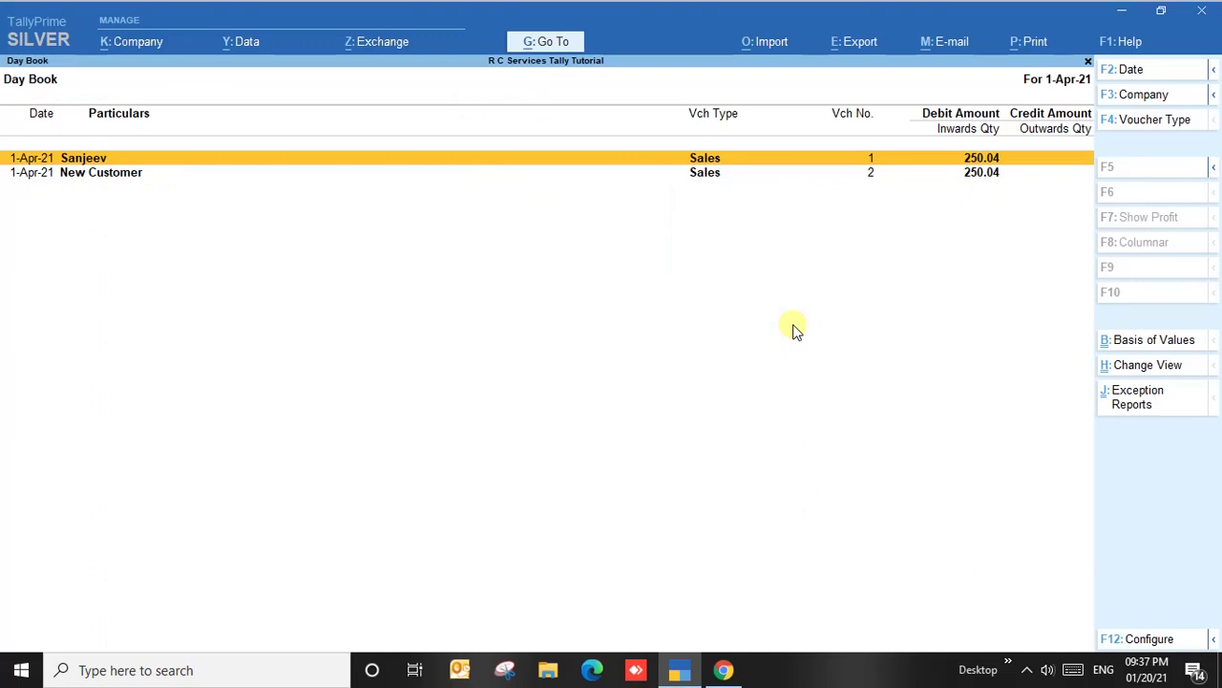
key("Escape")
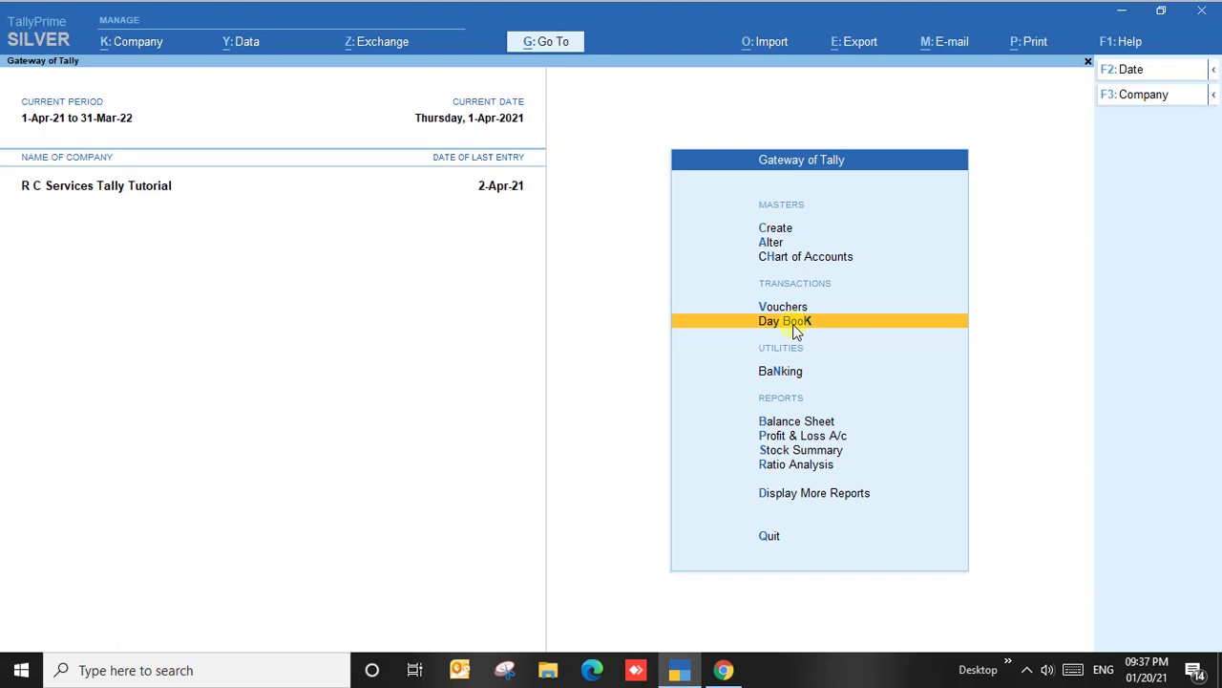
key("Up")
key("Up")
key("Up")
key("Up")
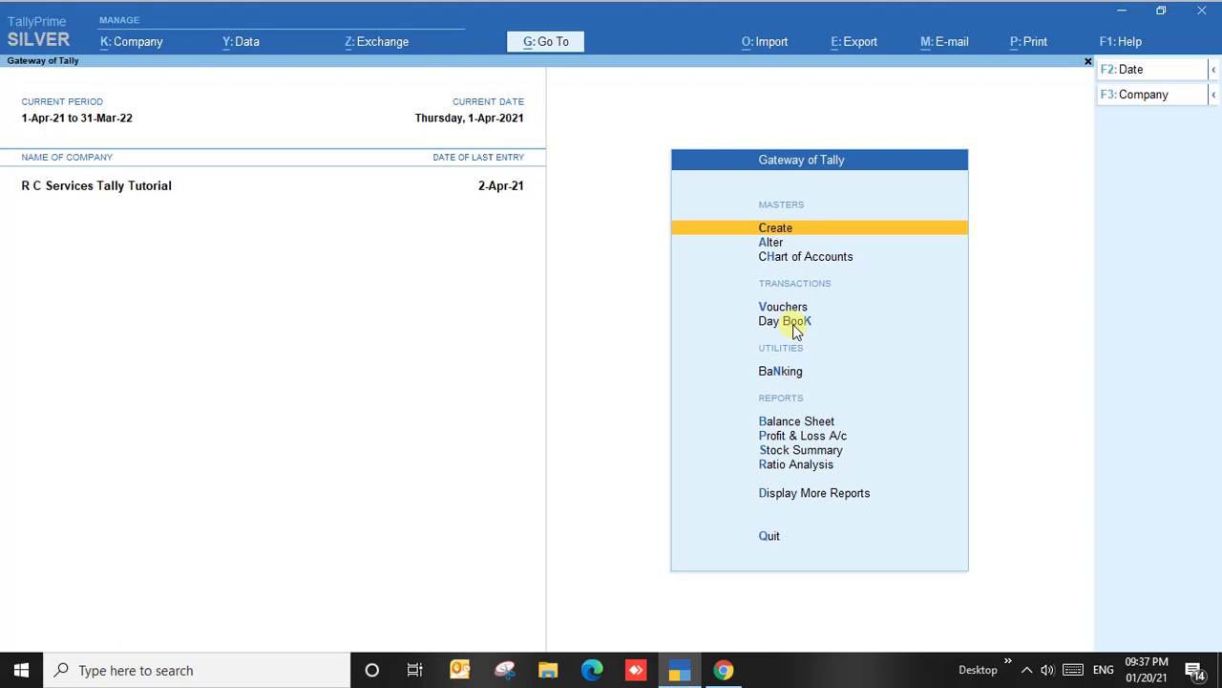
- Open master creation and look through the accounting, inventory and statutory master types down to GST Details
key("Return")
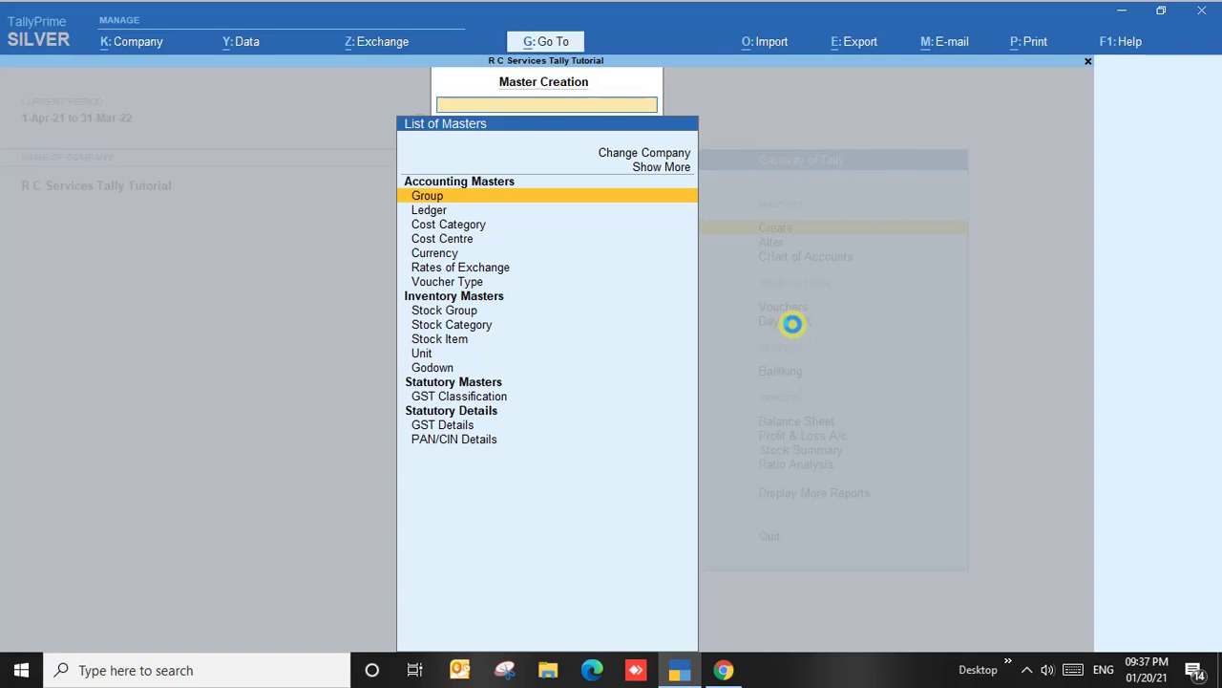
key("Down")
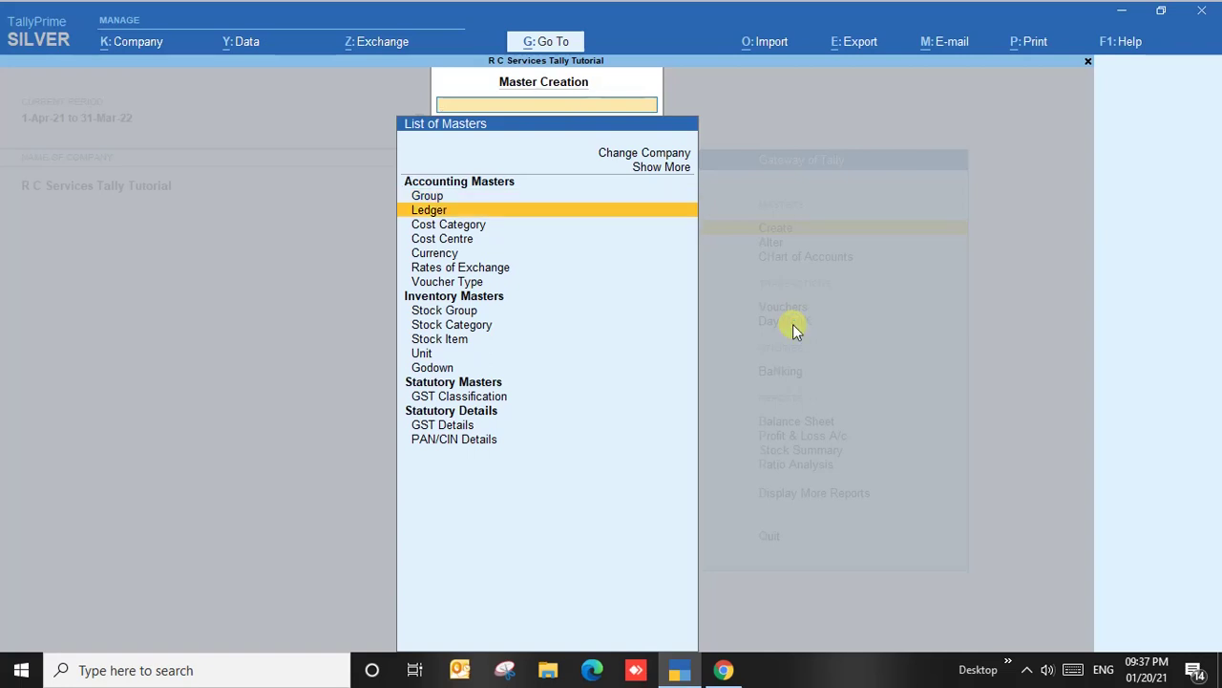
key("Down")
key("Down")
key("Down")
key("Down")
key("Down")
key("Down")
key("Down")
key("Down")
key("Down")
key("Down")
key("Down")
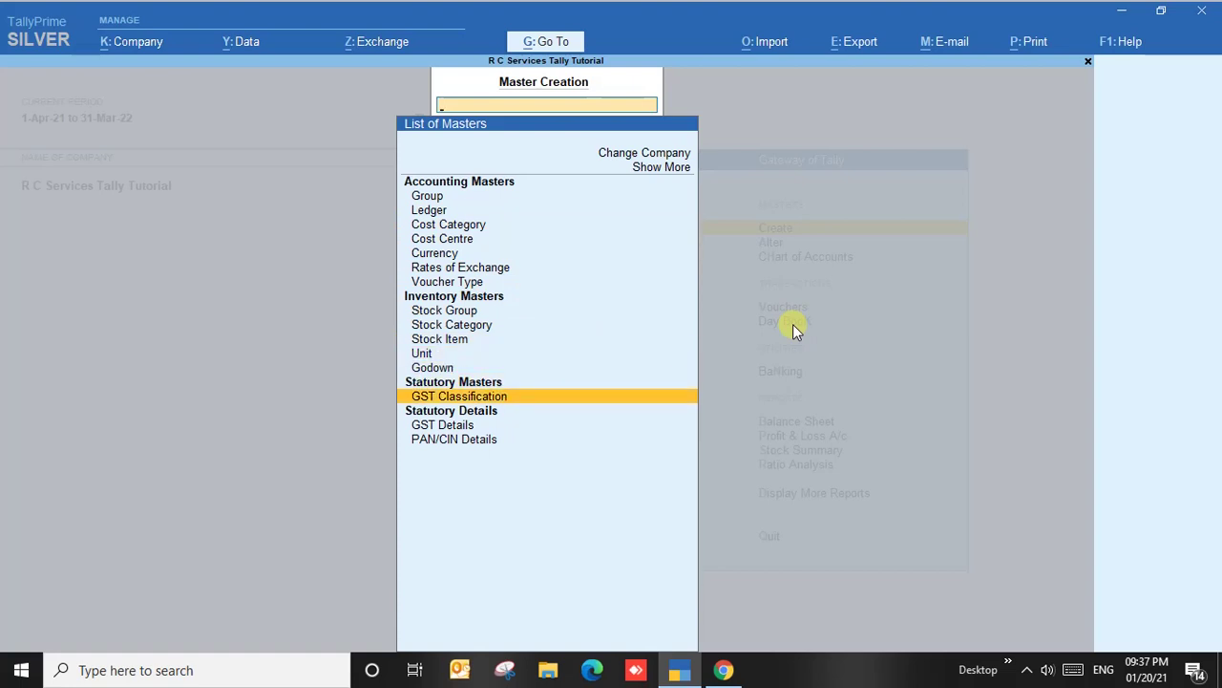
key("Down")
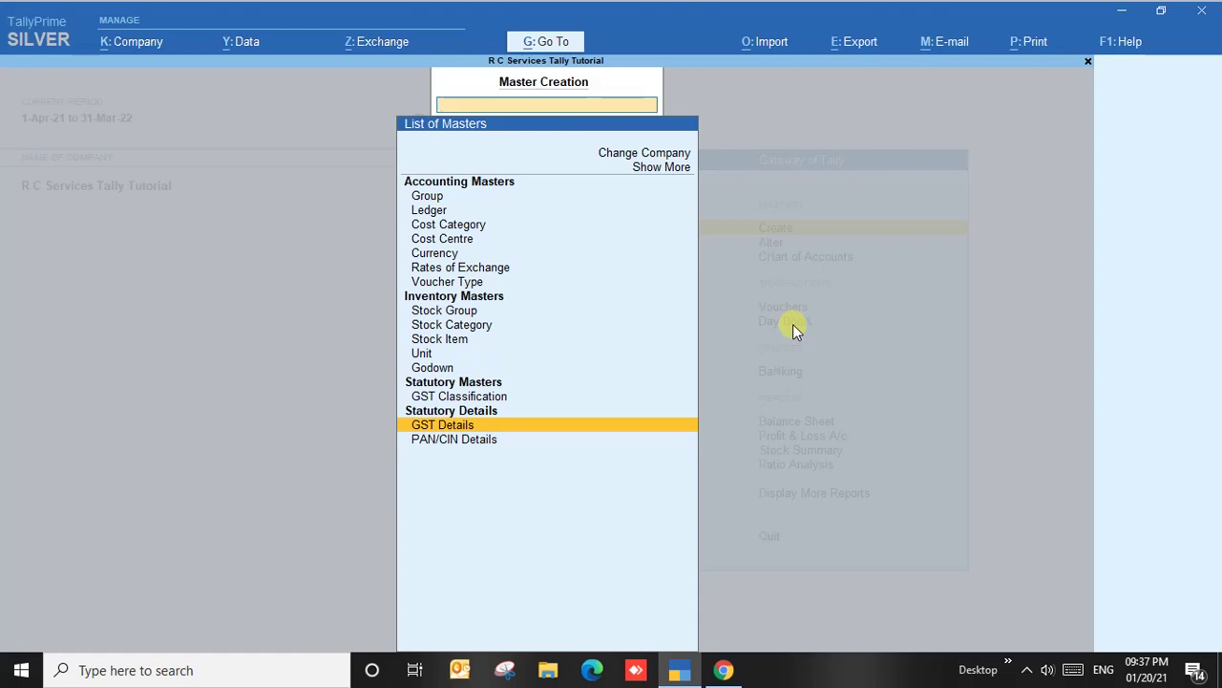
- Expand the list of masters available for creation to show more master types
key("Up")
key("Up")
key("Up")
key("Up")
key("Up")
key("Up")
key("Up")
key("Up")
key("Up")
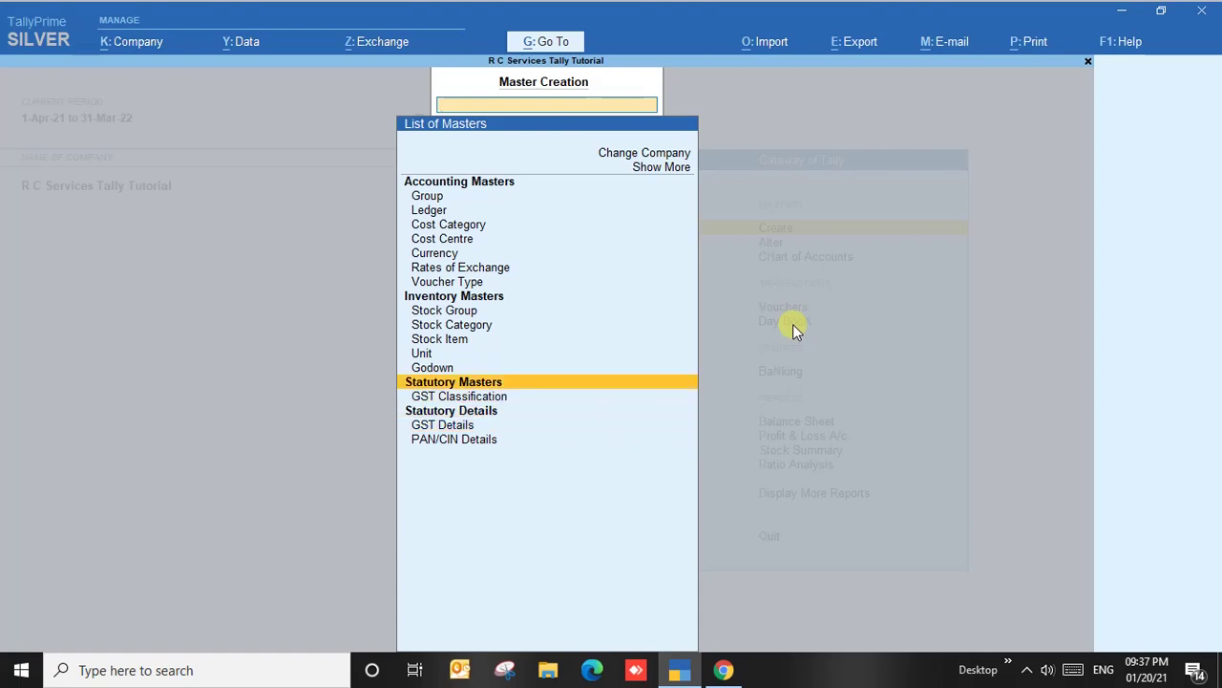
key("Up")
key("Up")
key("Up")
key("Up")
key("Up")
key("Up")
key("Up")
key("Up")
key("Up")
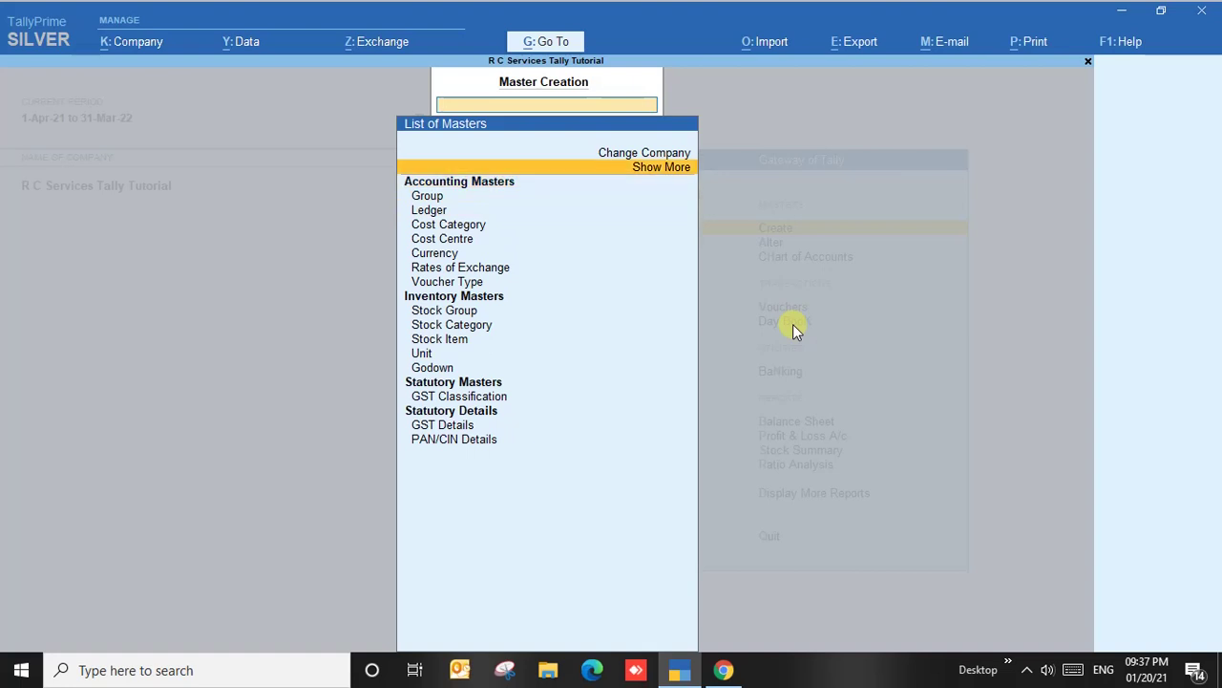
key("Return")
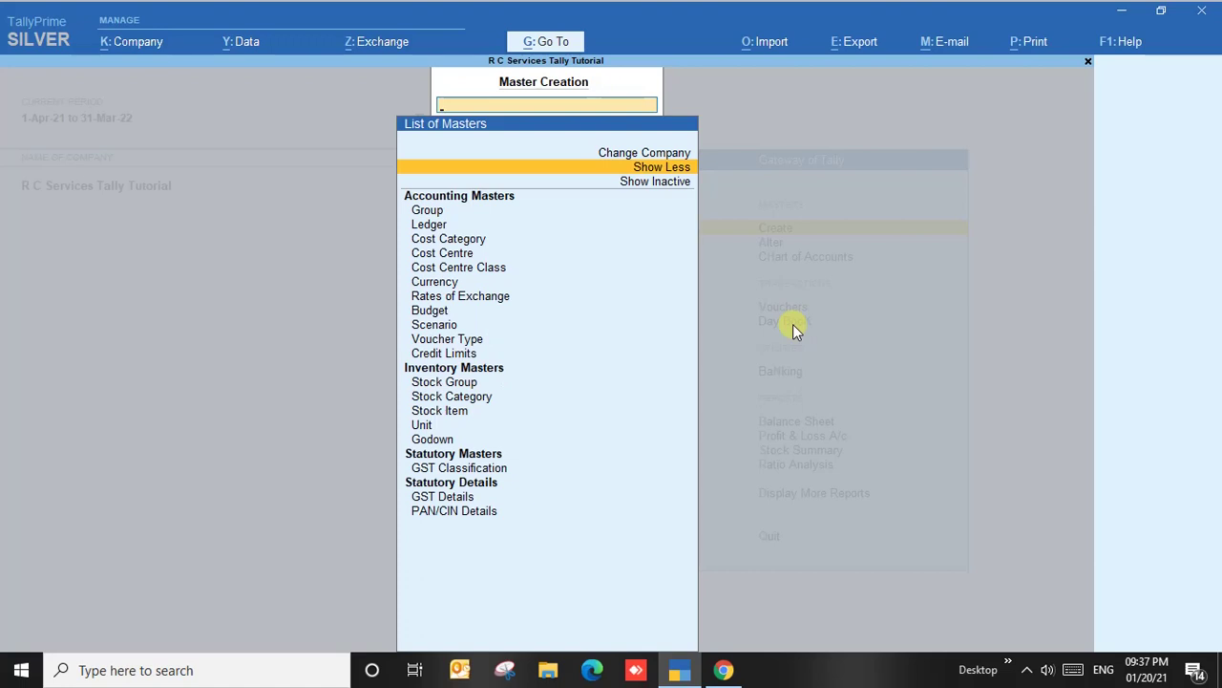
- Look over the added accounting masters down to Cost Centre, and show the inactive masters as well
key("Down")
key("Down")
key("Down")
key("Down")
key("Down")
key("Down")
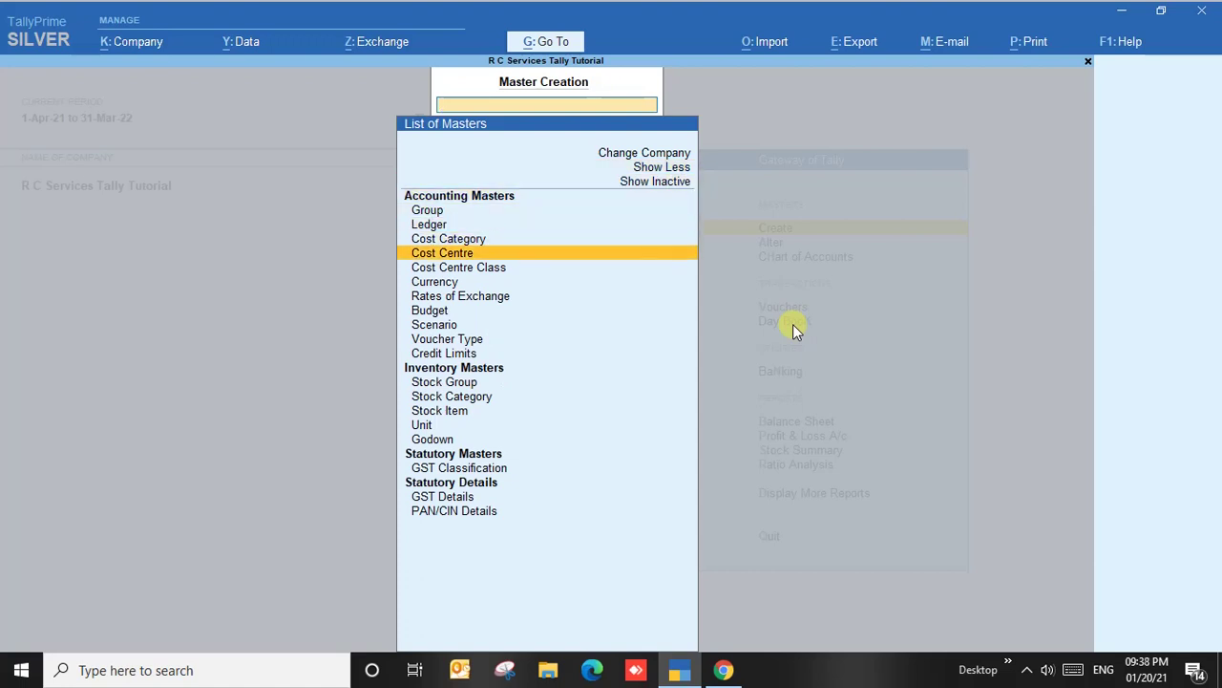
key("Up")
key("Up")
key("Up")
key("Up")
key("Up")
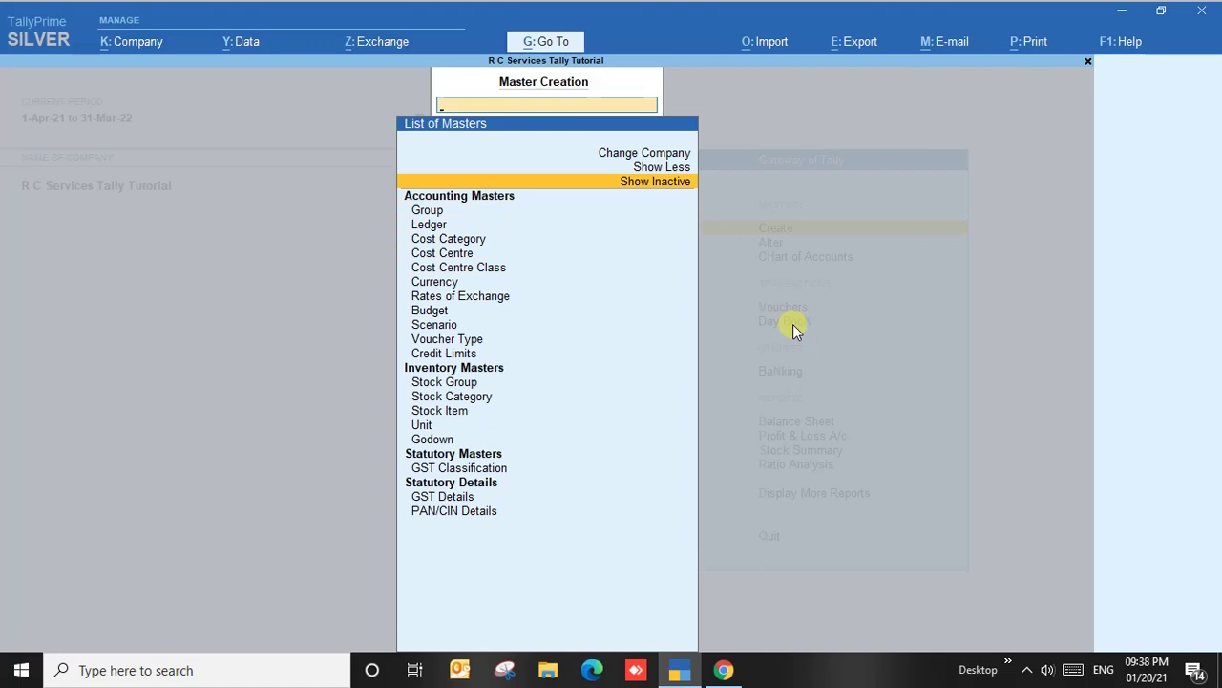
key("Return")
- Look through the full list of masters down to the inactive Price levels entry, and leave master creation without choosing one
key("Down")
key("Down")
key("Down")
key("Down")
key("Down")
key("Down")
key("Down")
key("Down")
key("Down")
key("Down")
key("Down")
key("Down")
key("Down")
key("Down")
key("Down")
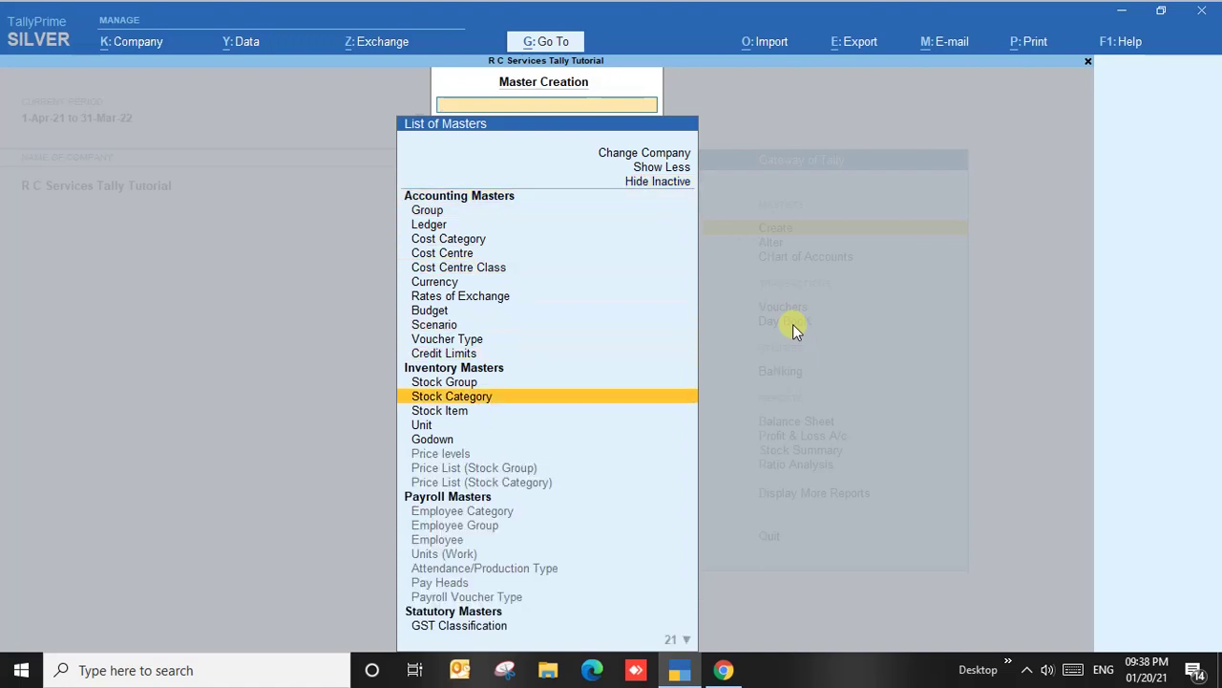
key("Down")
key("Down")
key("Down")
key("Down")
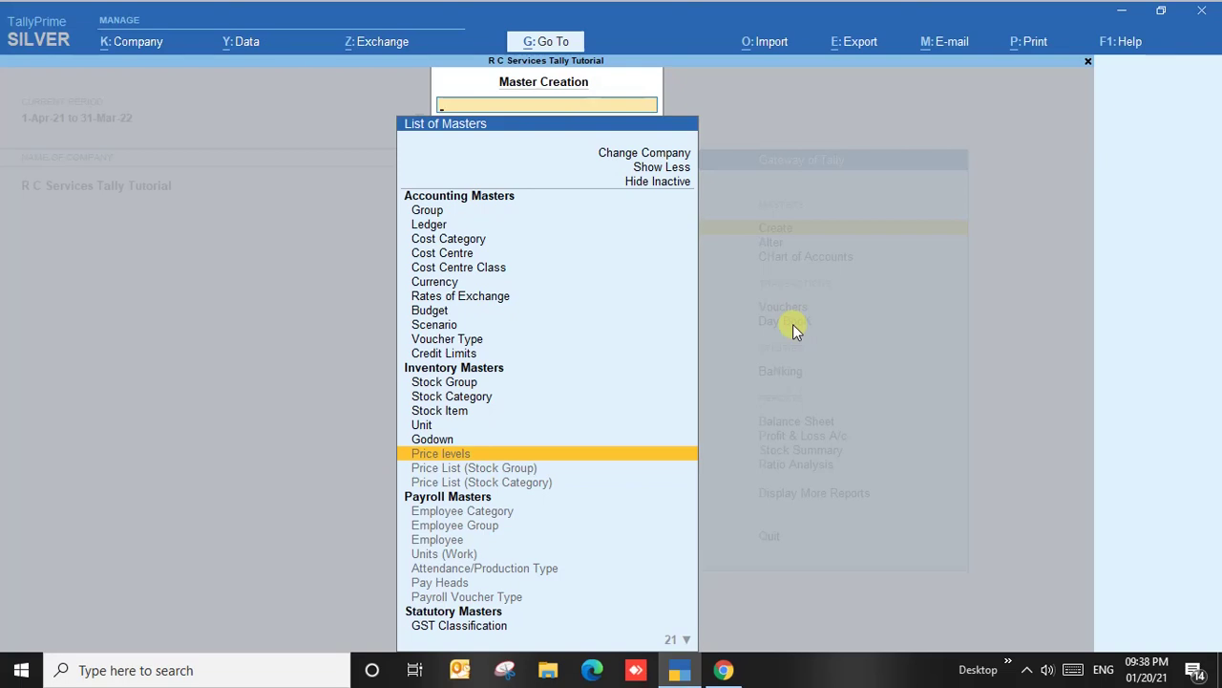
key("Escape")
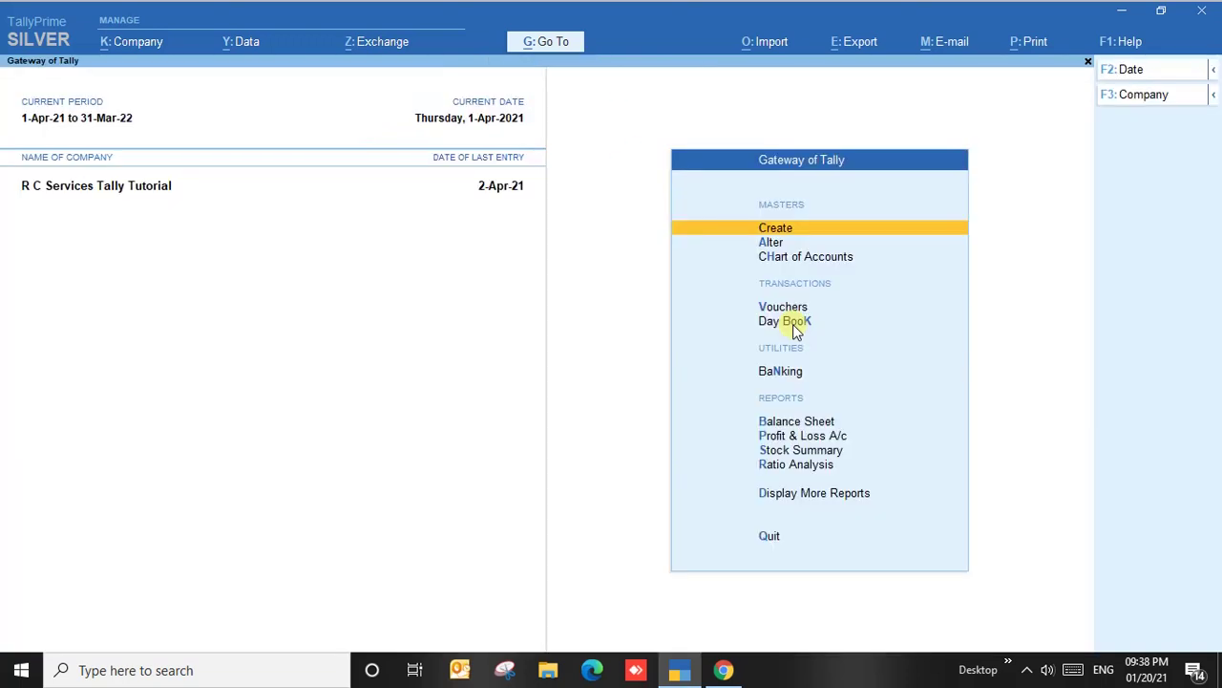
- Reopen master creation and look through the accounting and inventory masters down to Godown
key("Return")
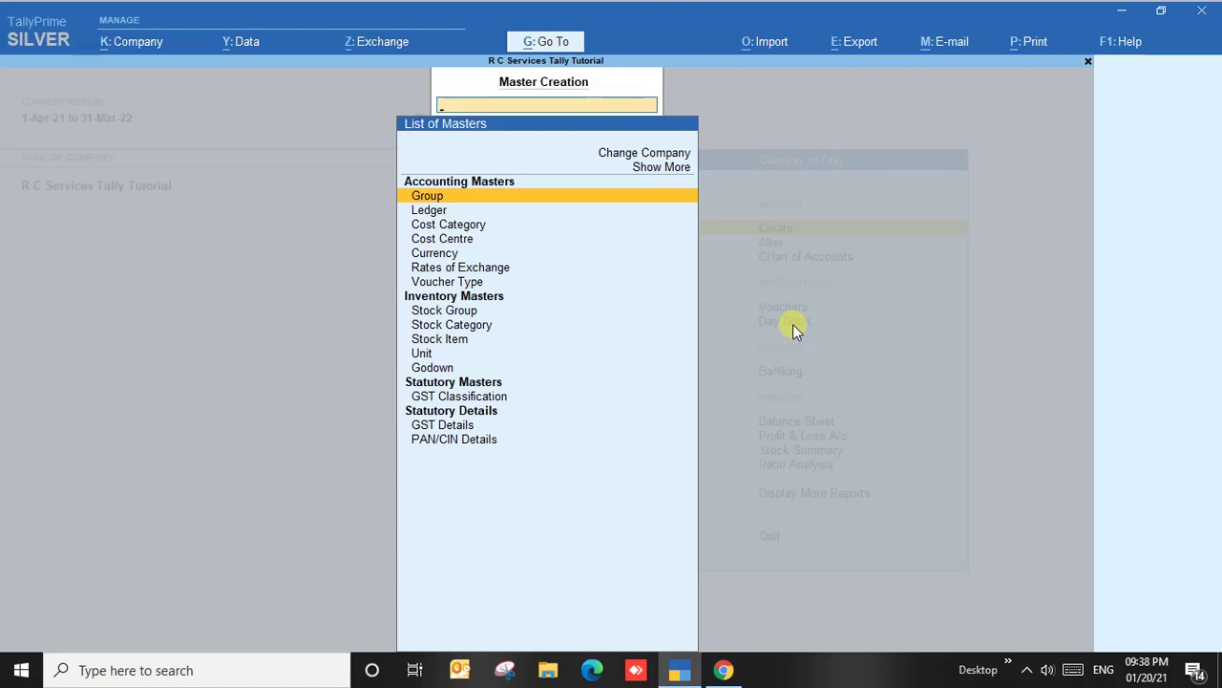
key("Down")
key("Down")
key("Down")
key("Down")
key("Down")
key("Down")
key("Down")
key("Down")
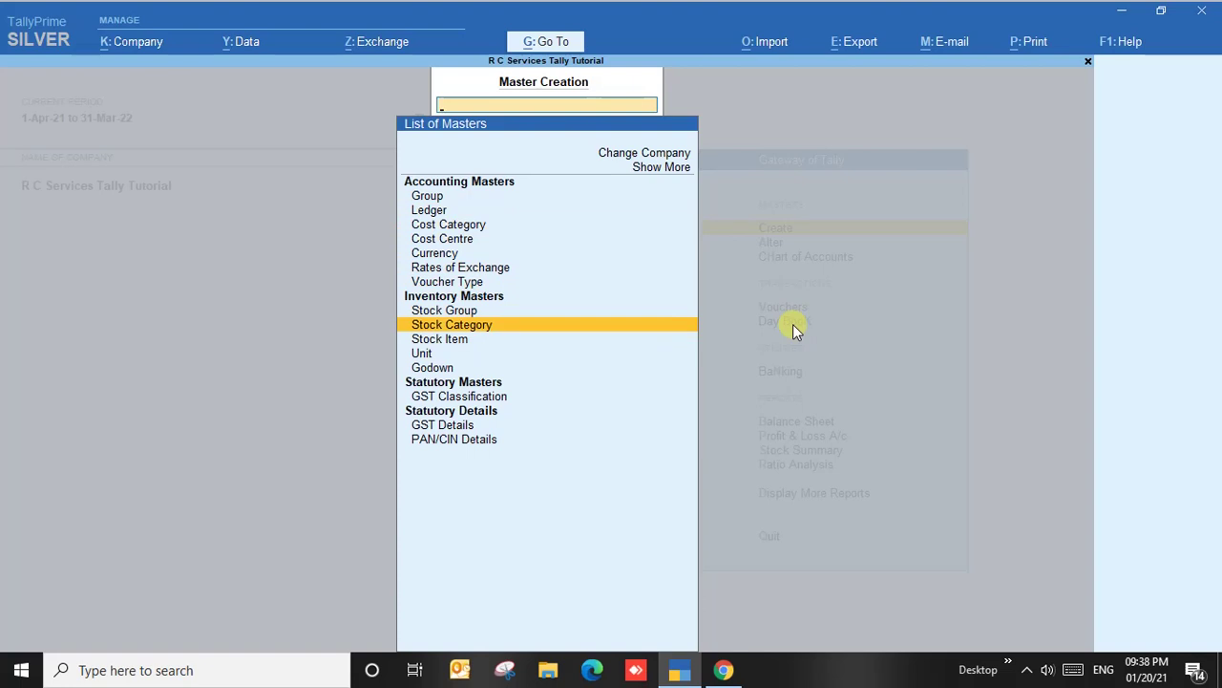
key("Down")
key("Down")
key("Down")
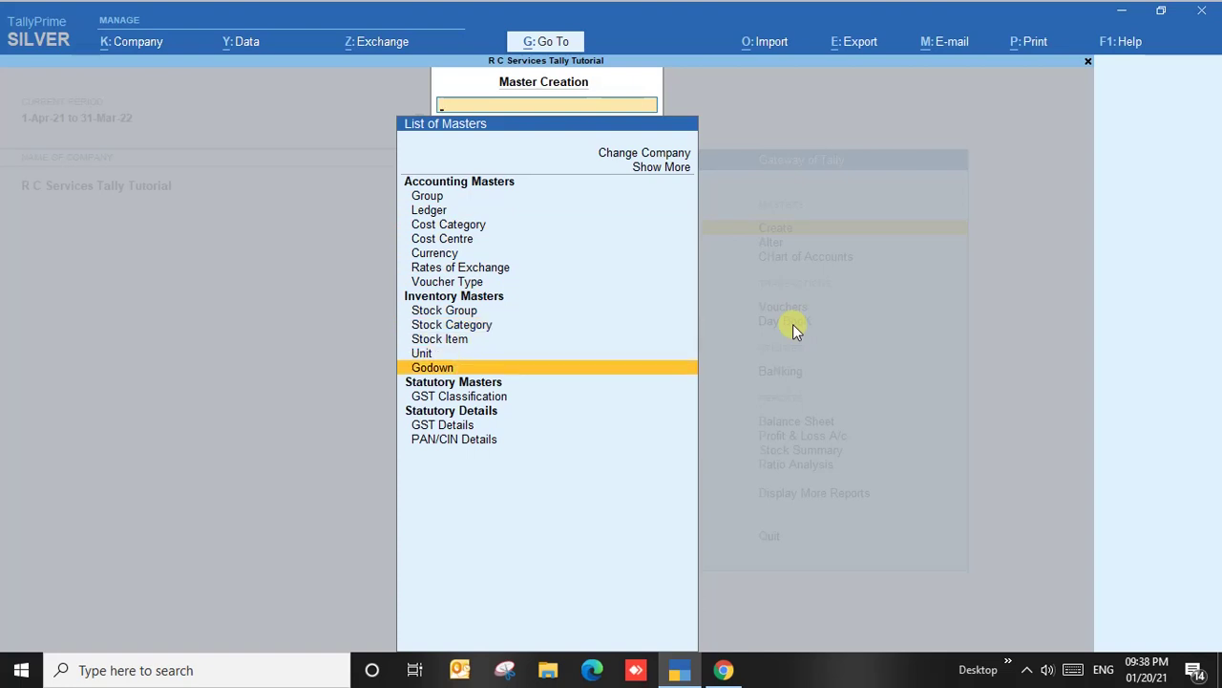
- Expand the list of masters to include the additional and inactive master types
key("Up")
key("Up")
key("Up")
key("Up")
key("Up")
key("Up")
key("Up")
key("Up")
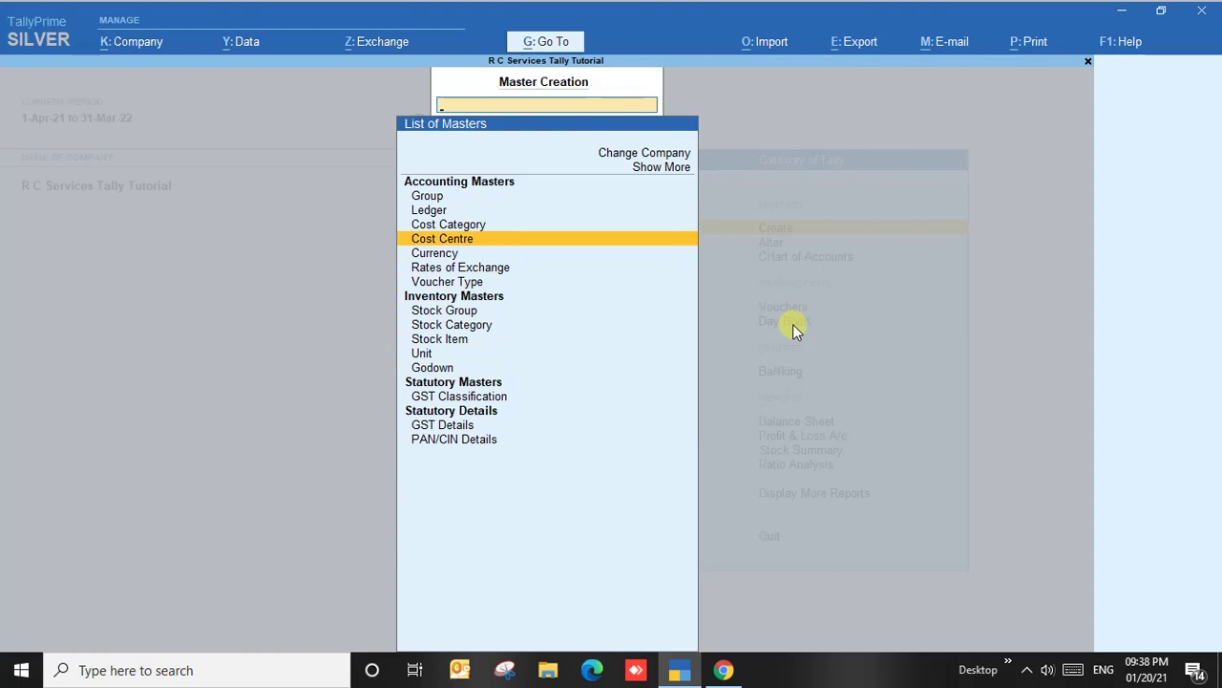
key("Up")
key("Up")
key("Up")
key("Up")
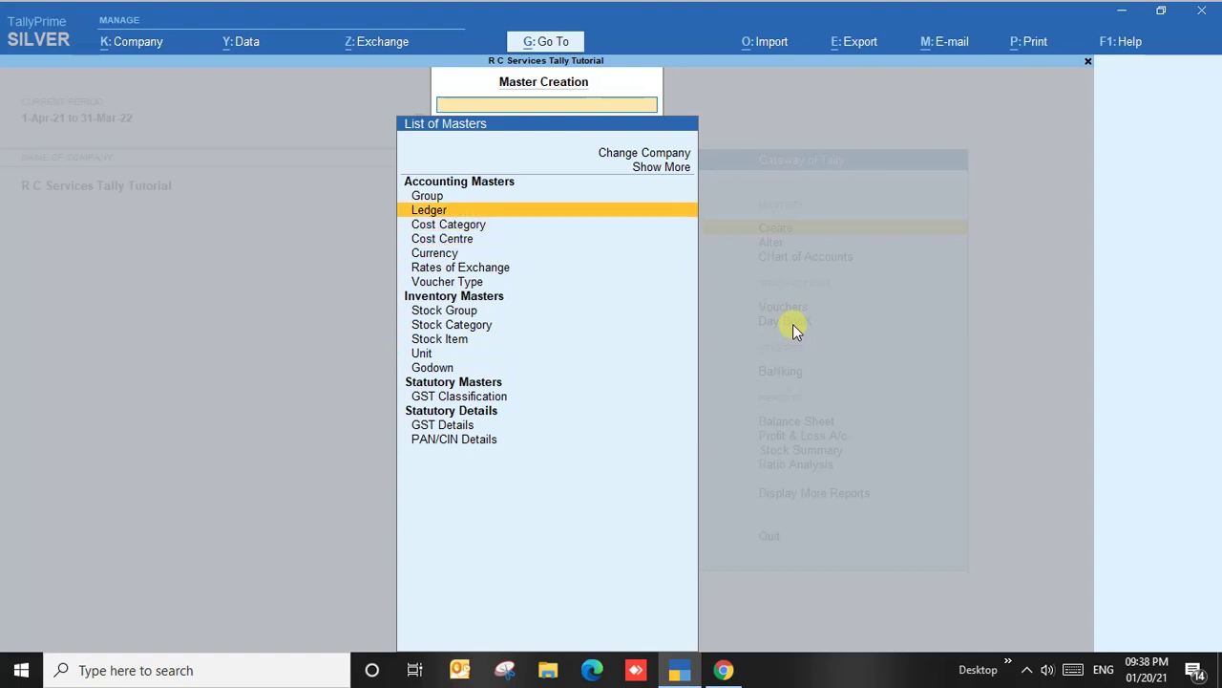
key("Return")
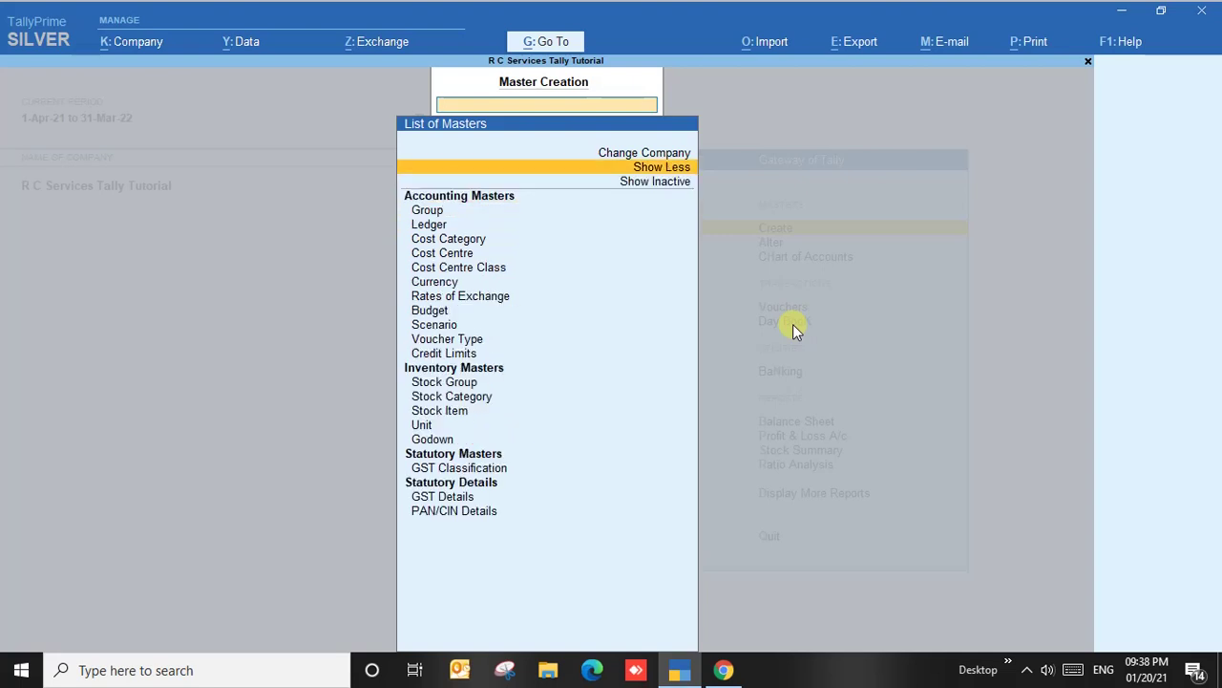
key("Down")
key("Return")
- Choose the inactive Price levels master, enable the Multiple Price Levels feature, and return to the Gateway of Tally without entering any levels
key("Down")
key("Down")
key("Down")
key("Down")
key("Down")
key("Down")
key("Down")
key("Down")
key("Down")
key("Down")
key("Down")
key("Down")
key("Down")
key("Down")
key("Down")
key("Down")
key("Down")
key("Down")
key("Down")
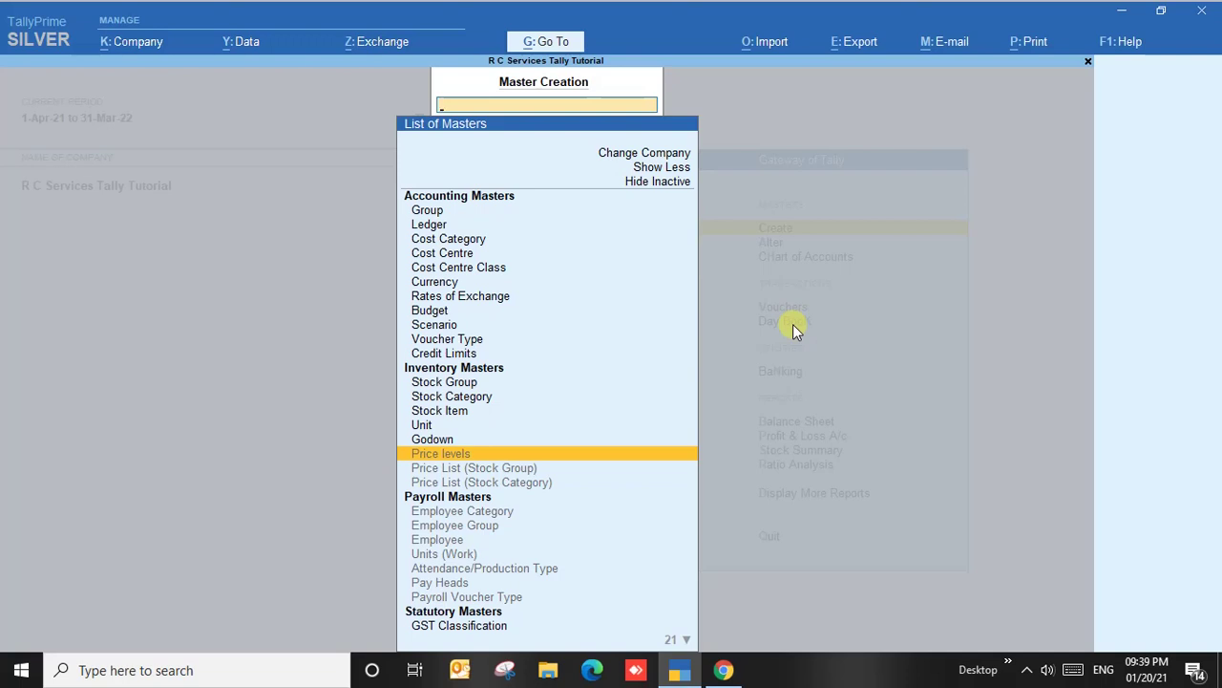
key("Return")
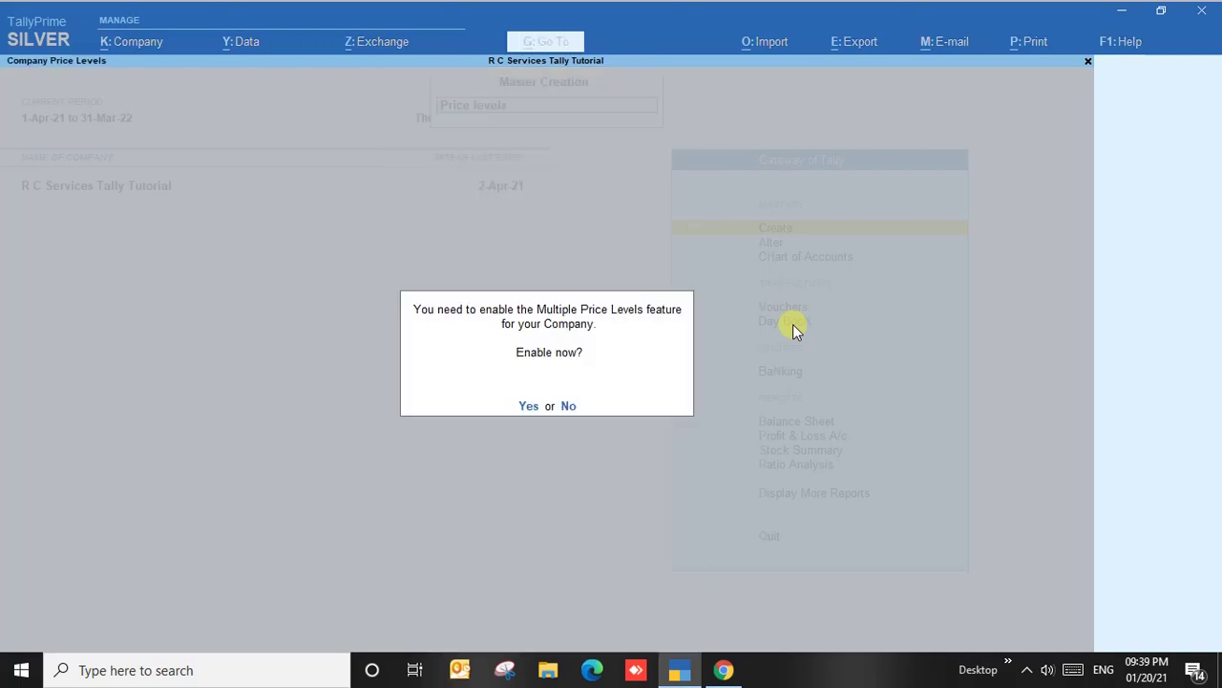
key("y")
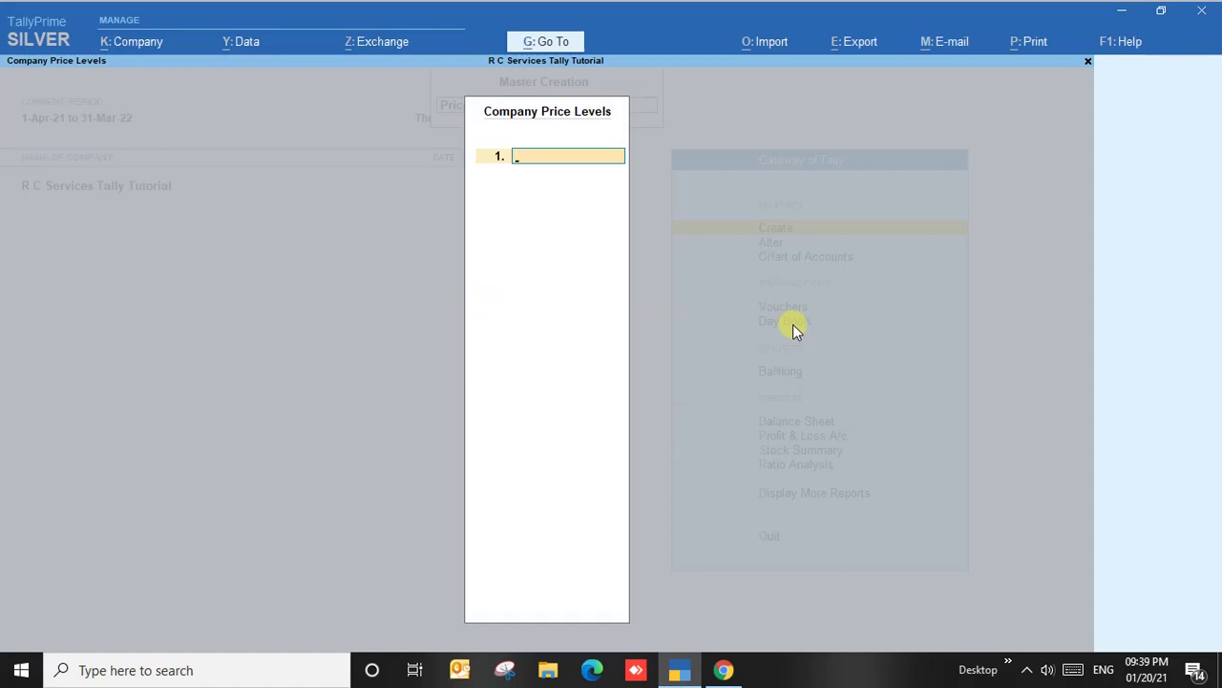
key("Escape")
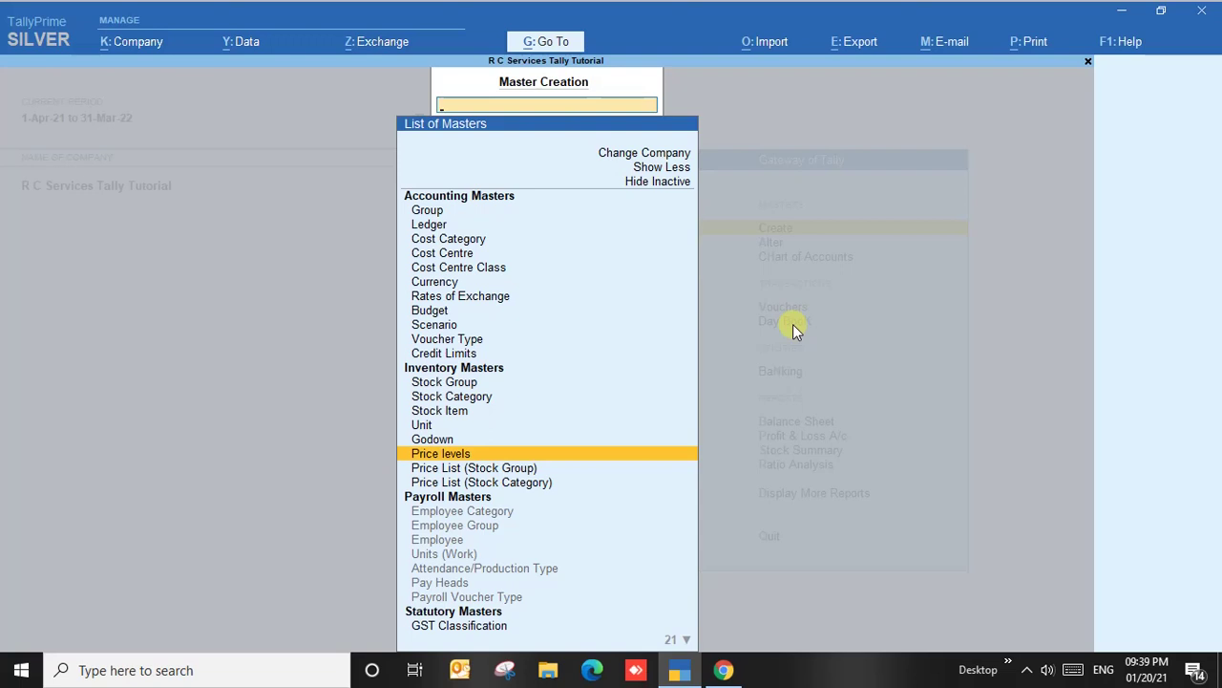
key("Escape")
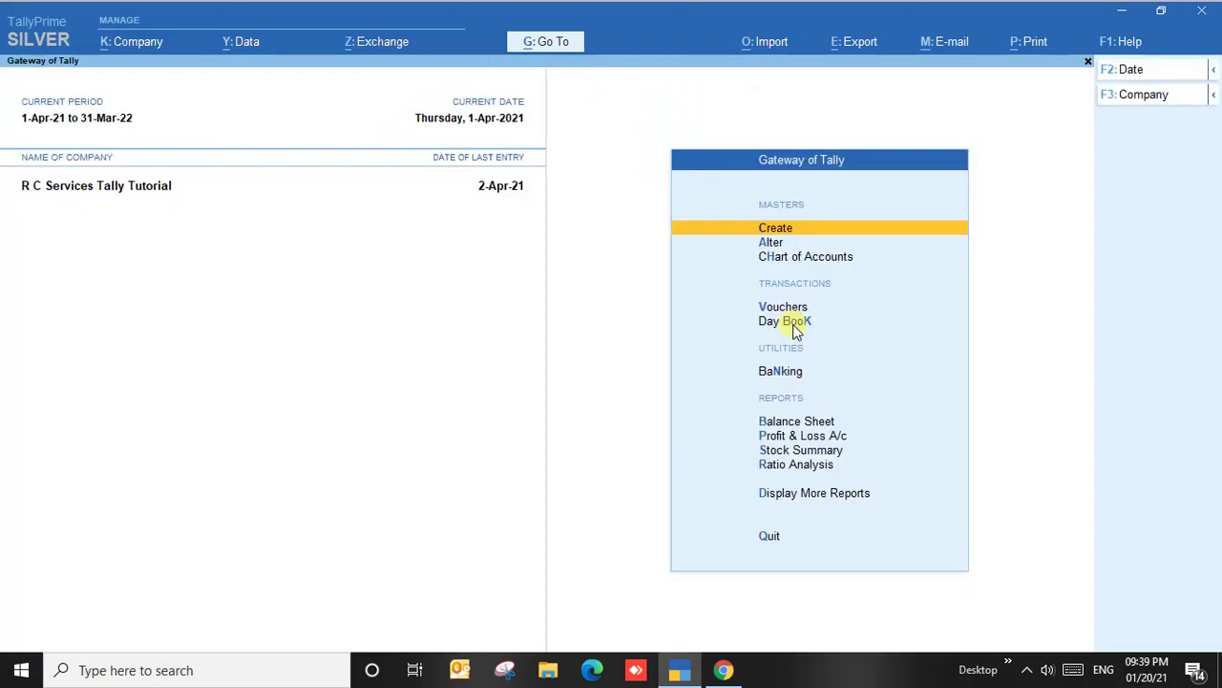
- View the list of masters available for alteration and return to the Gateway of Tally
key("Down")
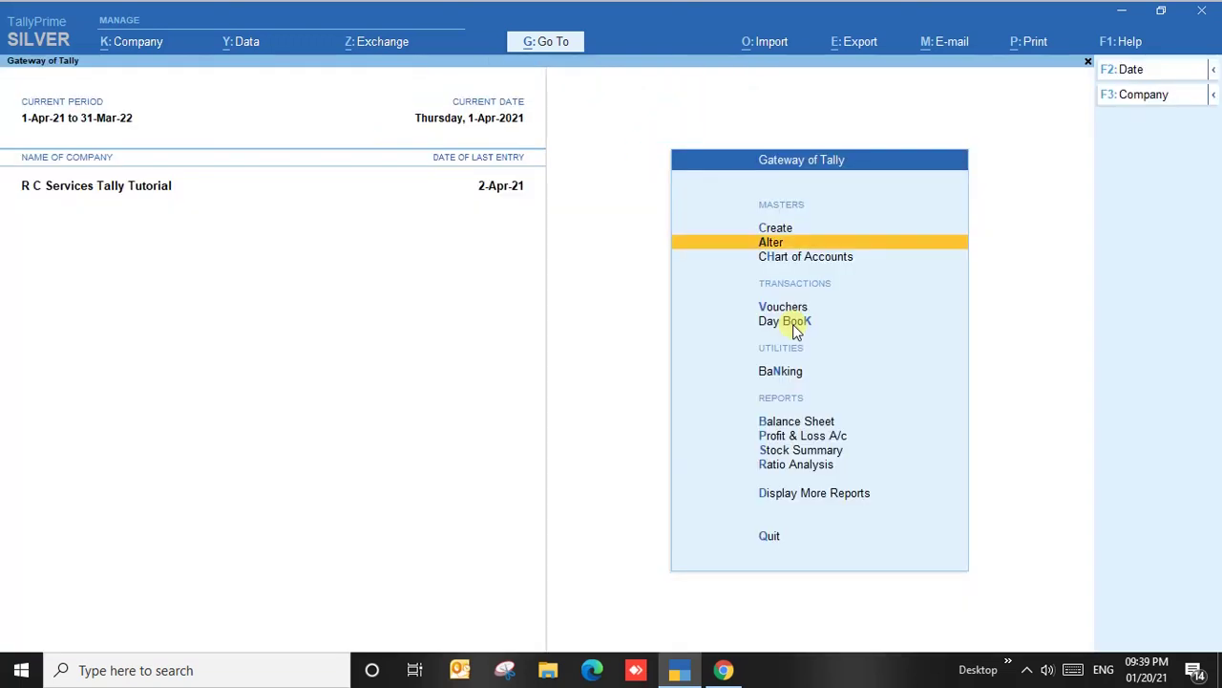
key("Return")
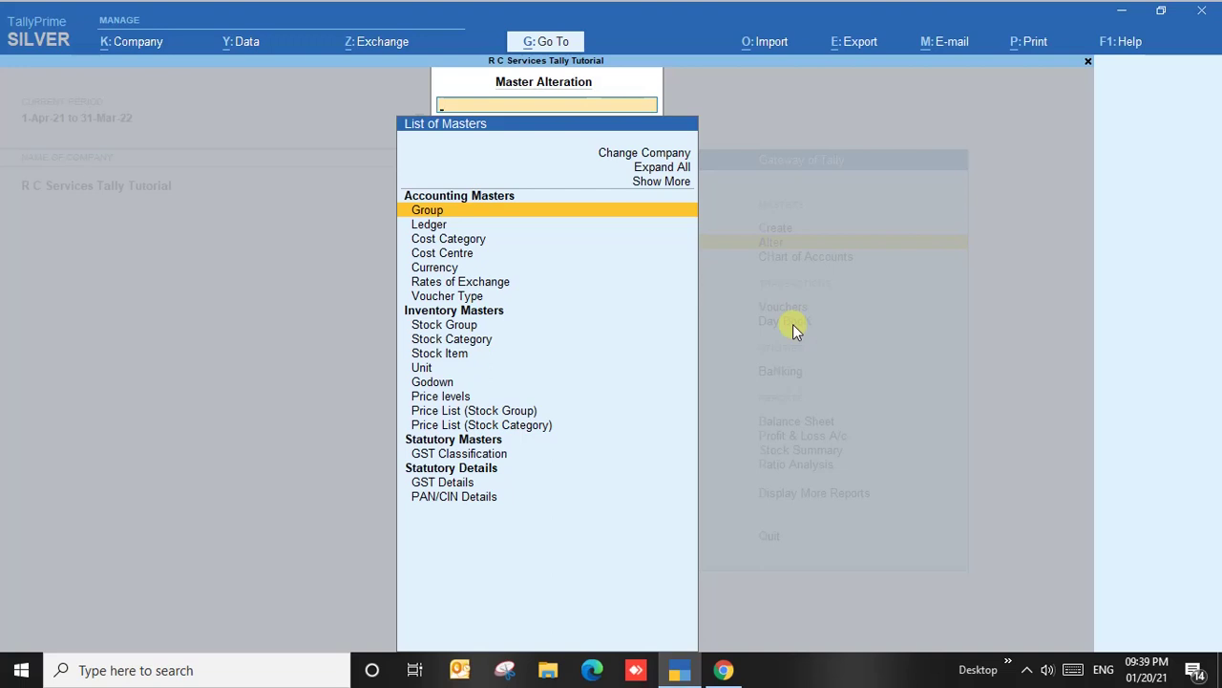
key("Escape")
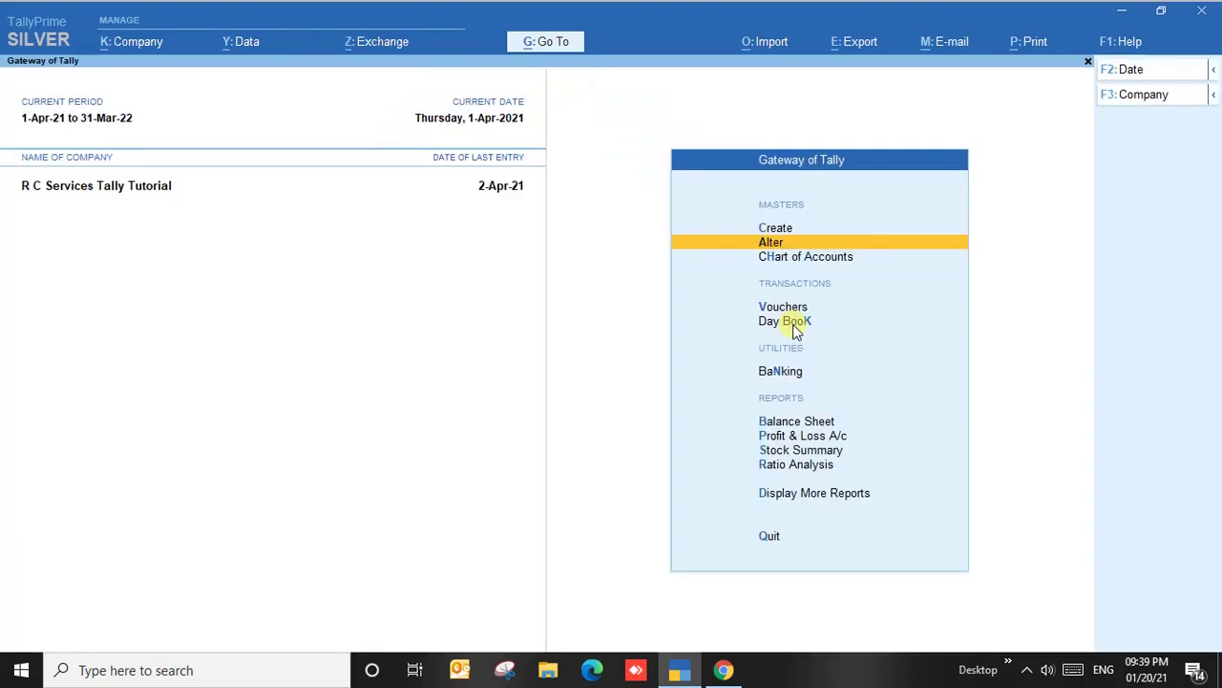
- Open voucher creation and change the Payment voucher's mode to Double Entry
key("Down")
key("Down")
key("Return")
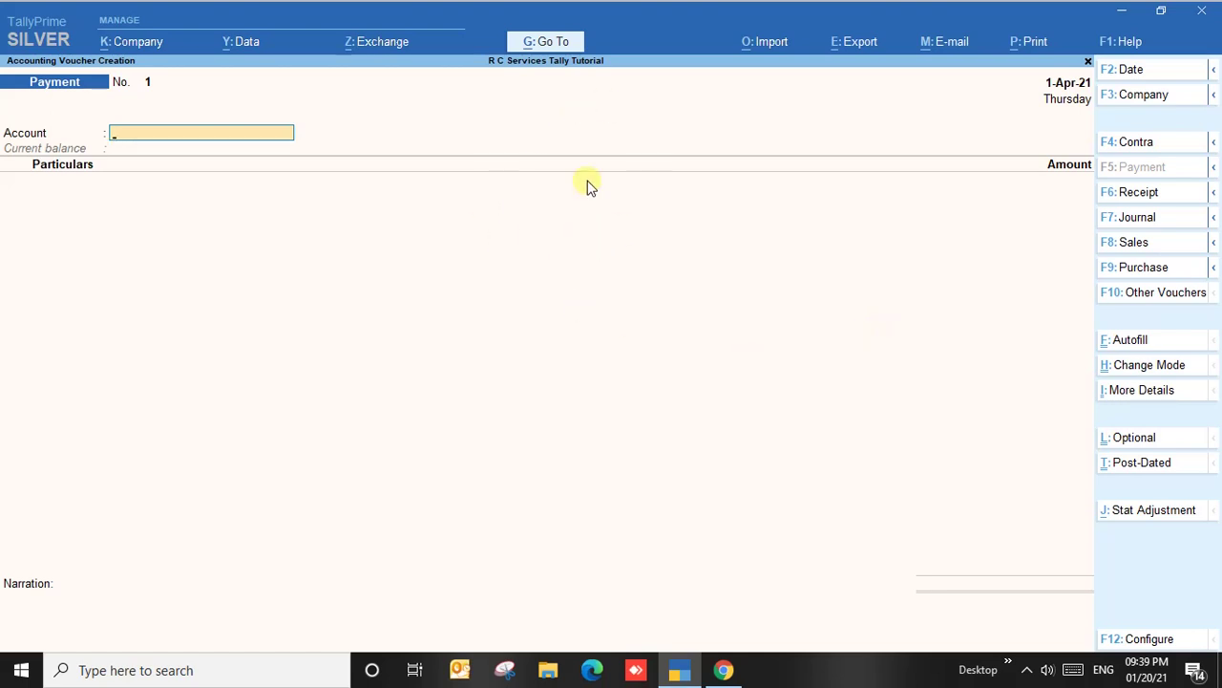
left_click(1163, 370)
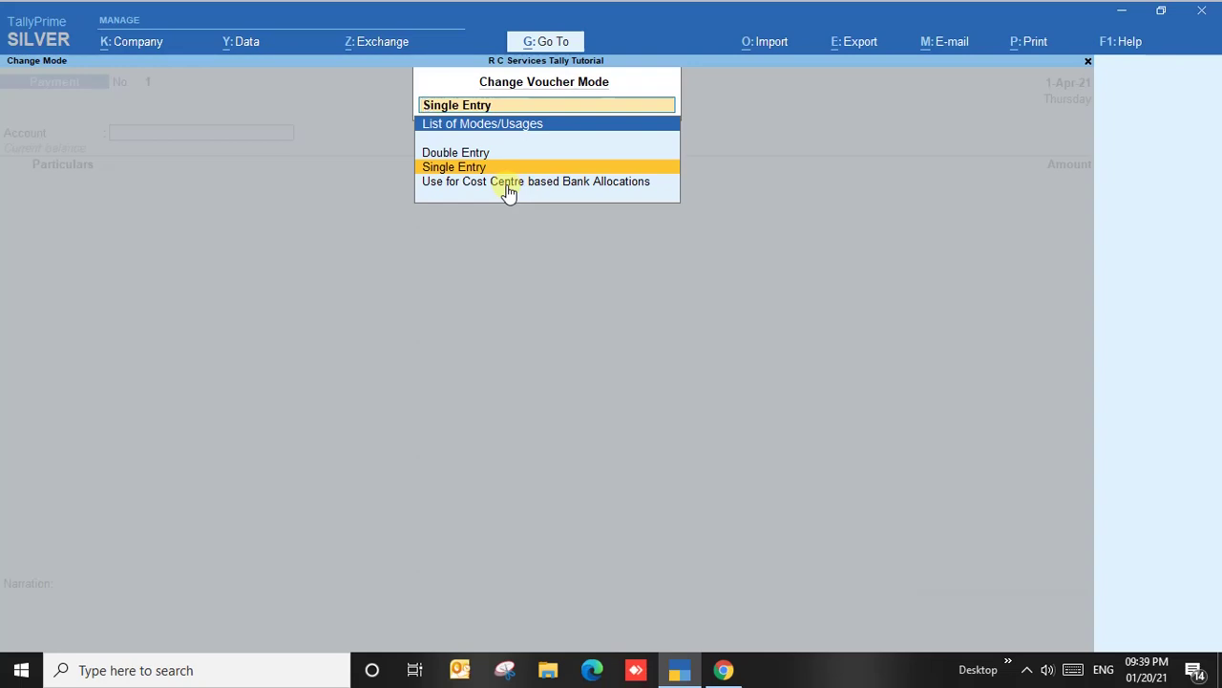
key("Up")
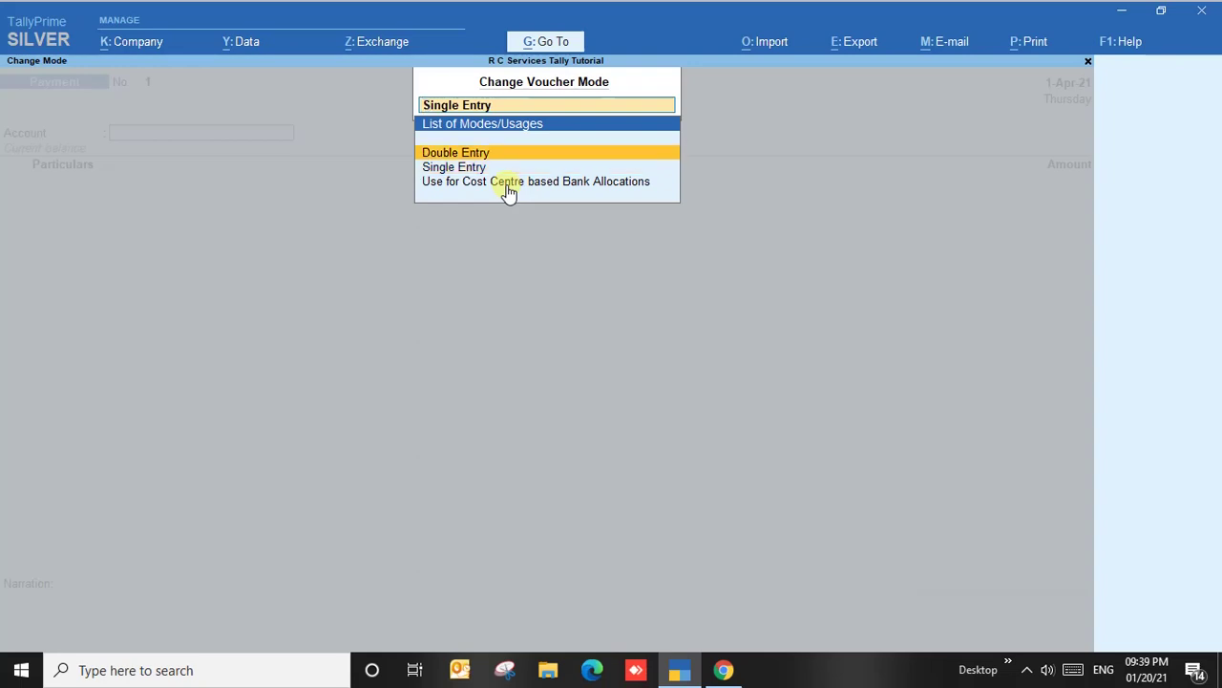
key("Down")
key("Up")
key("Return")
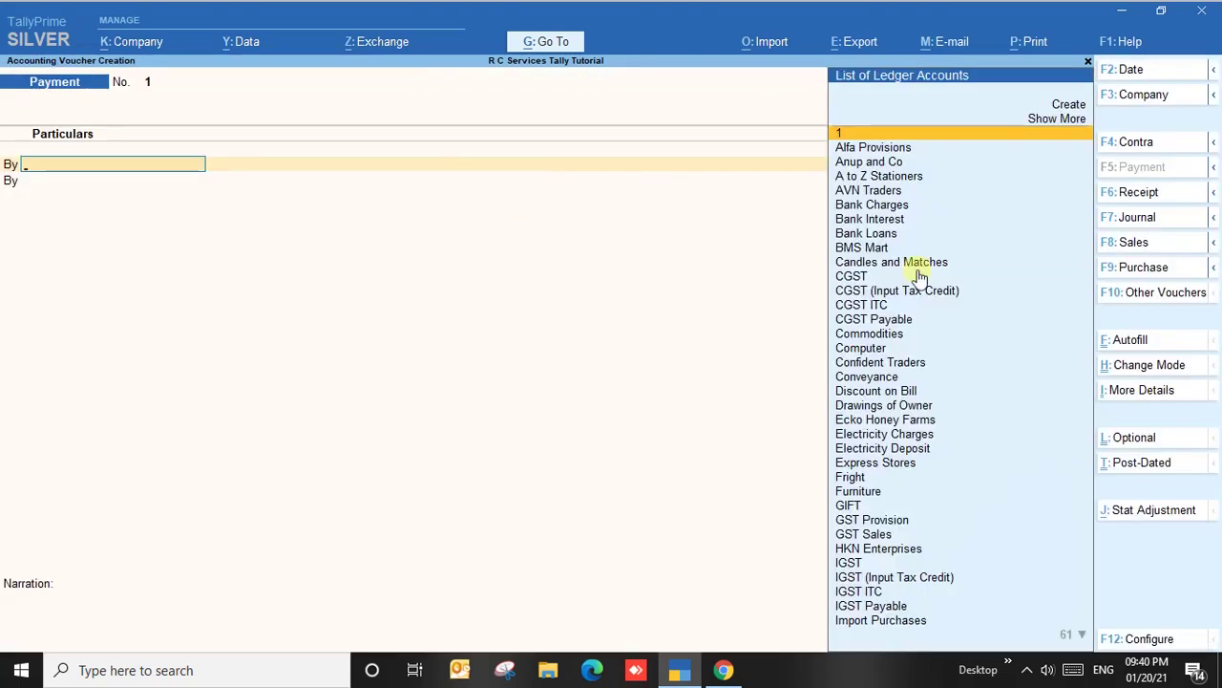
- Switch to a Purchase voucher and change its mode to Accounting Invoice
left_click(1123, 270)
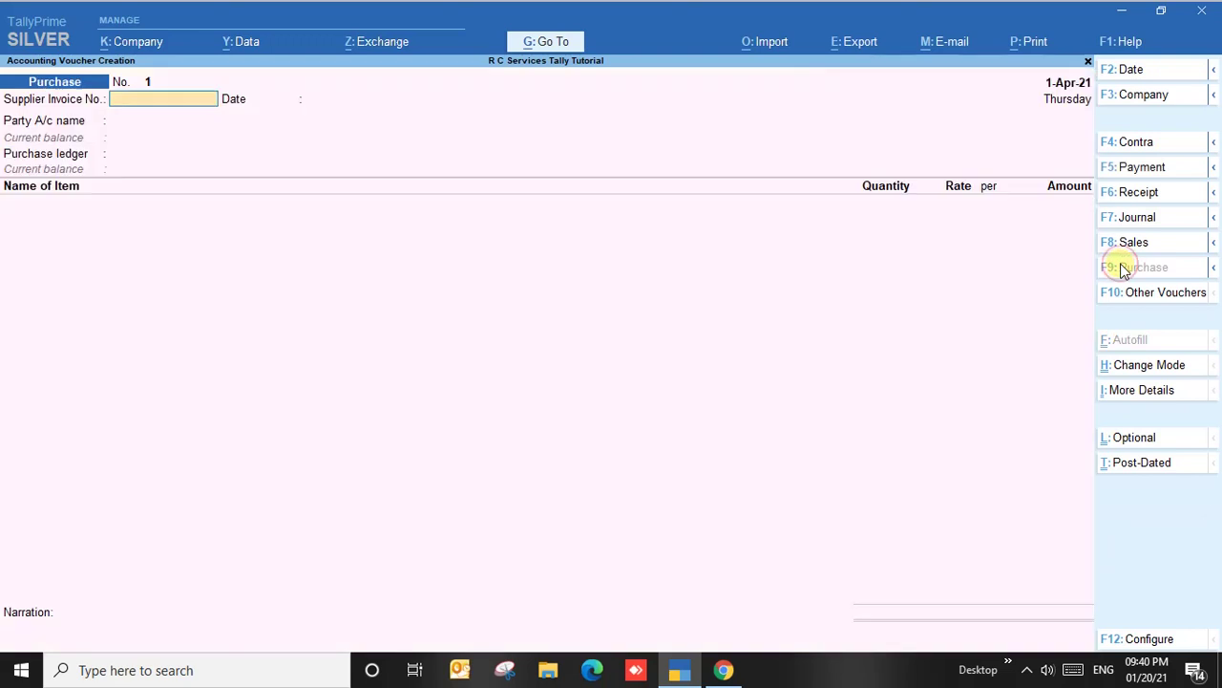
left_click(1155, 366)
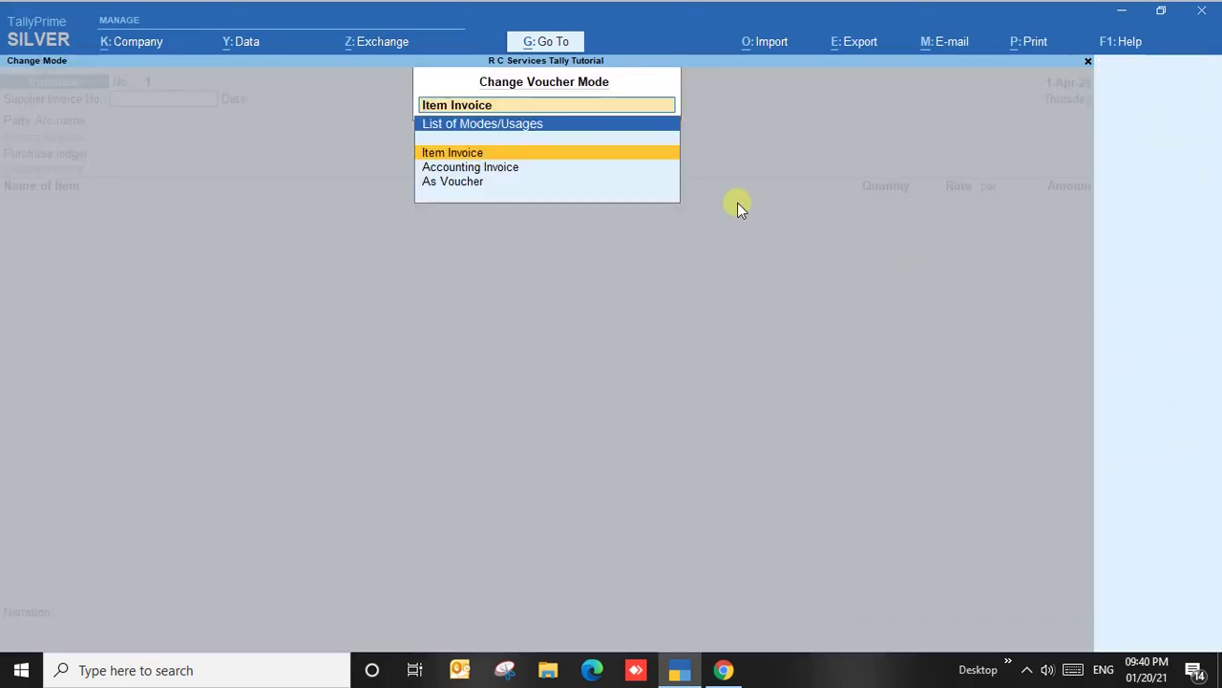
key("Down")
key("Down")
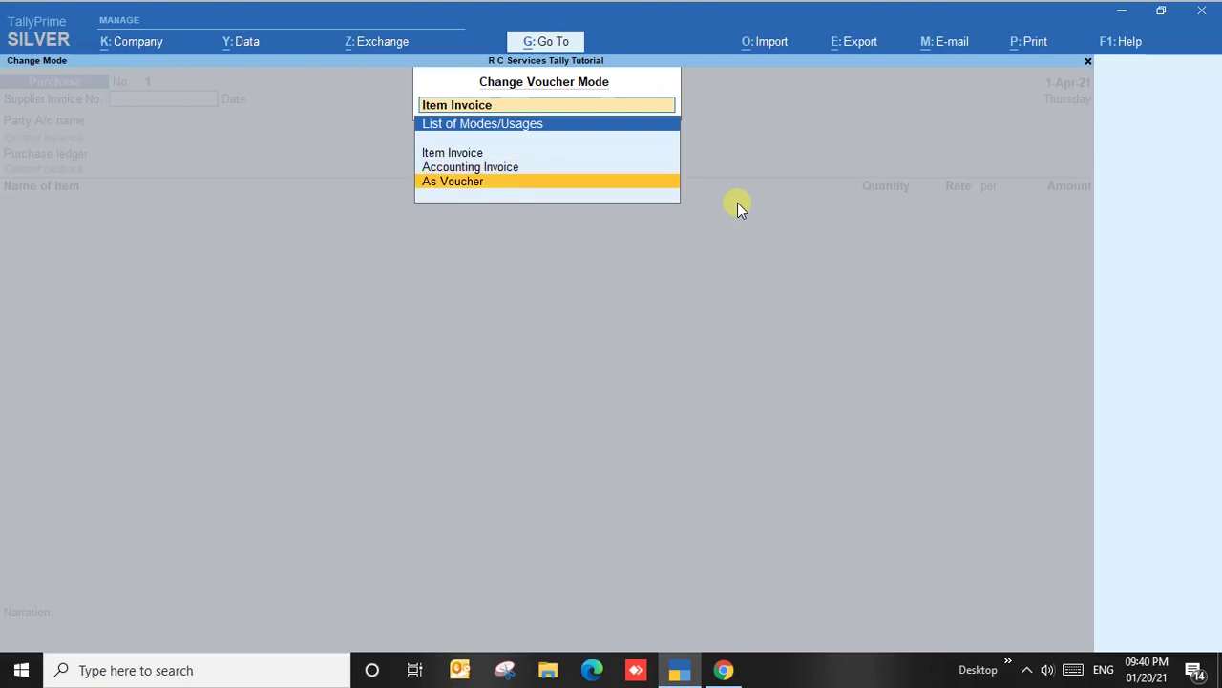
key("Up")
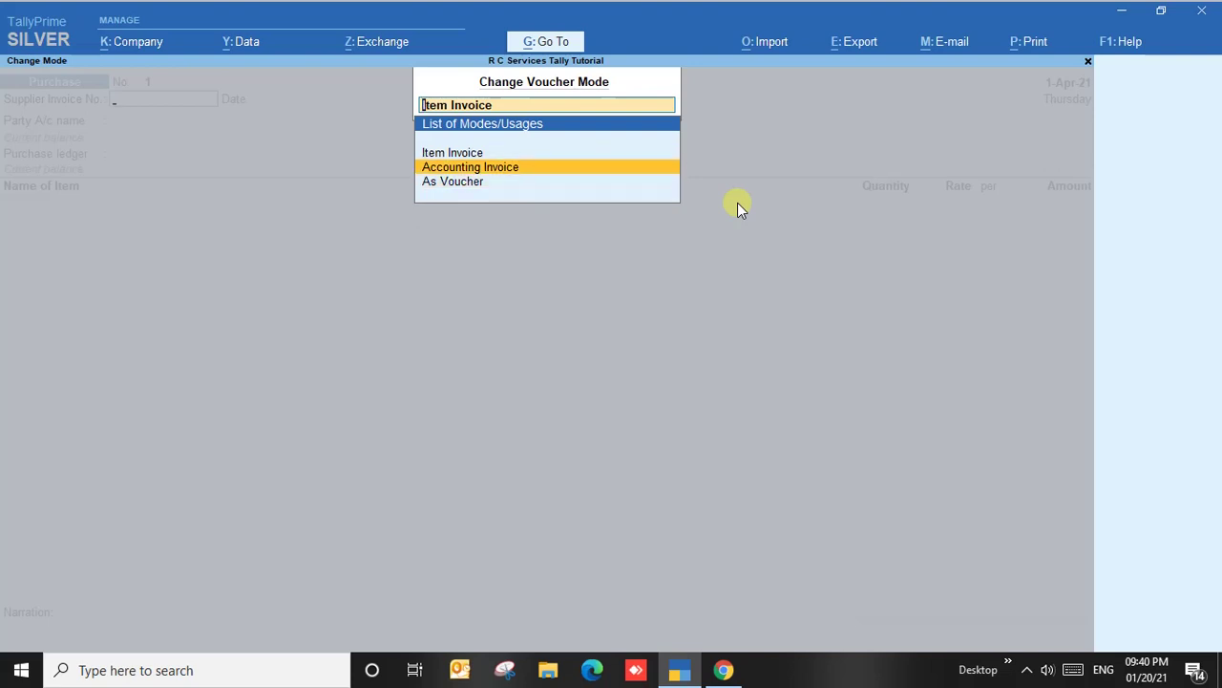
key("Return")
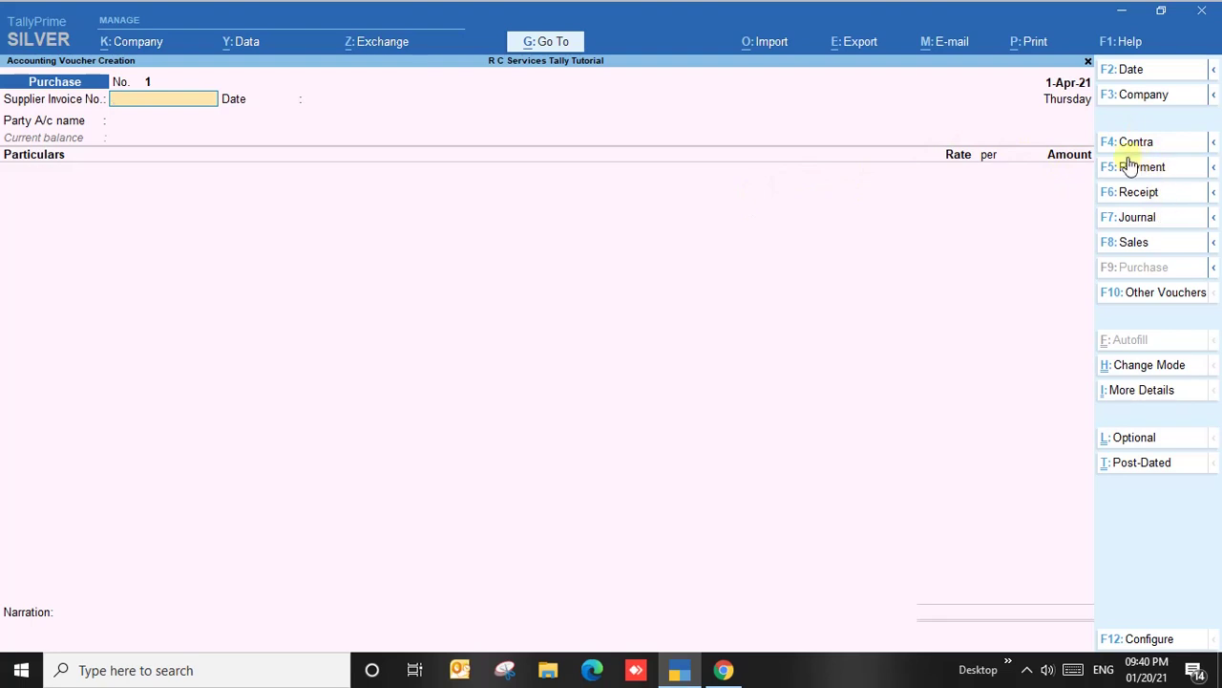
- Open the list of other voucher types from the Purchase voucher and look through the accounting, inventory and order vouchers
left_click(1215, 144)
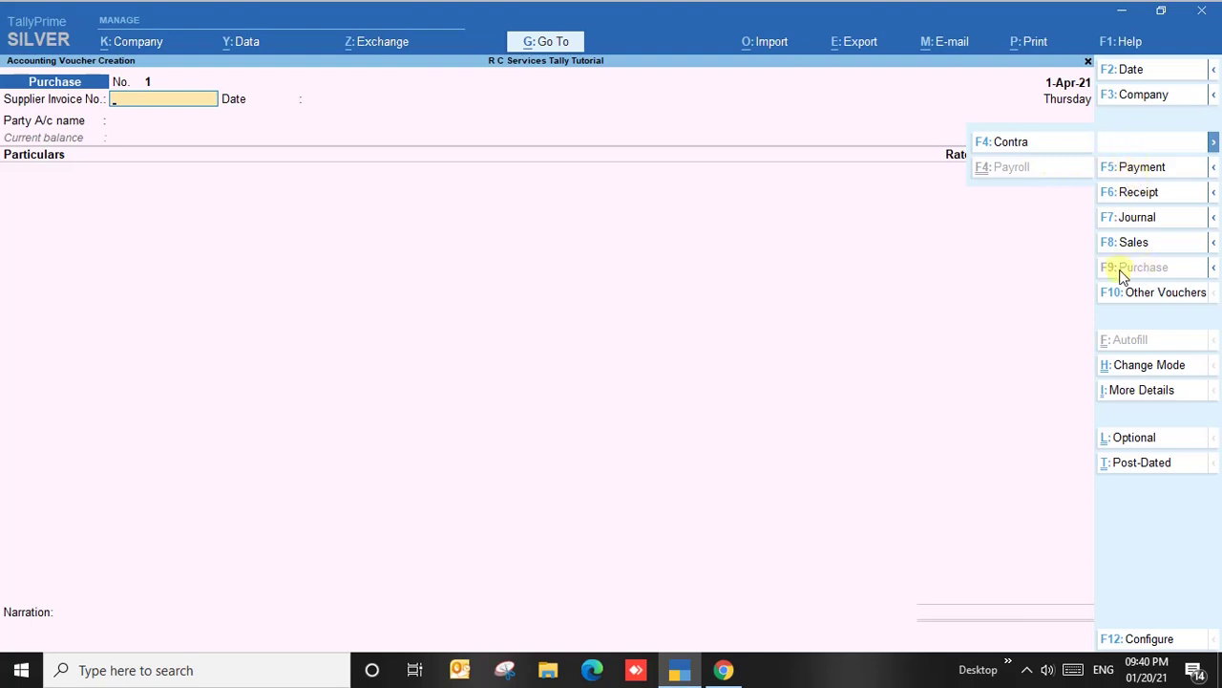
left_click(1166, 299)
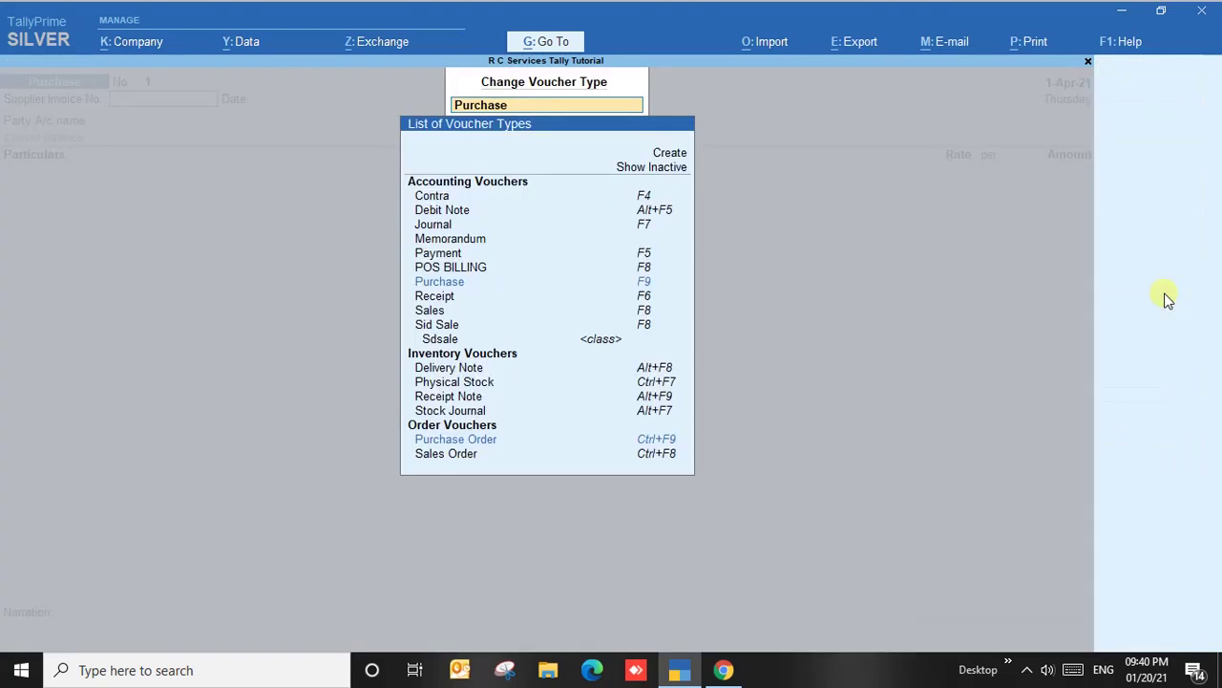
key("Down")
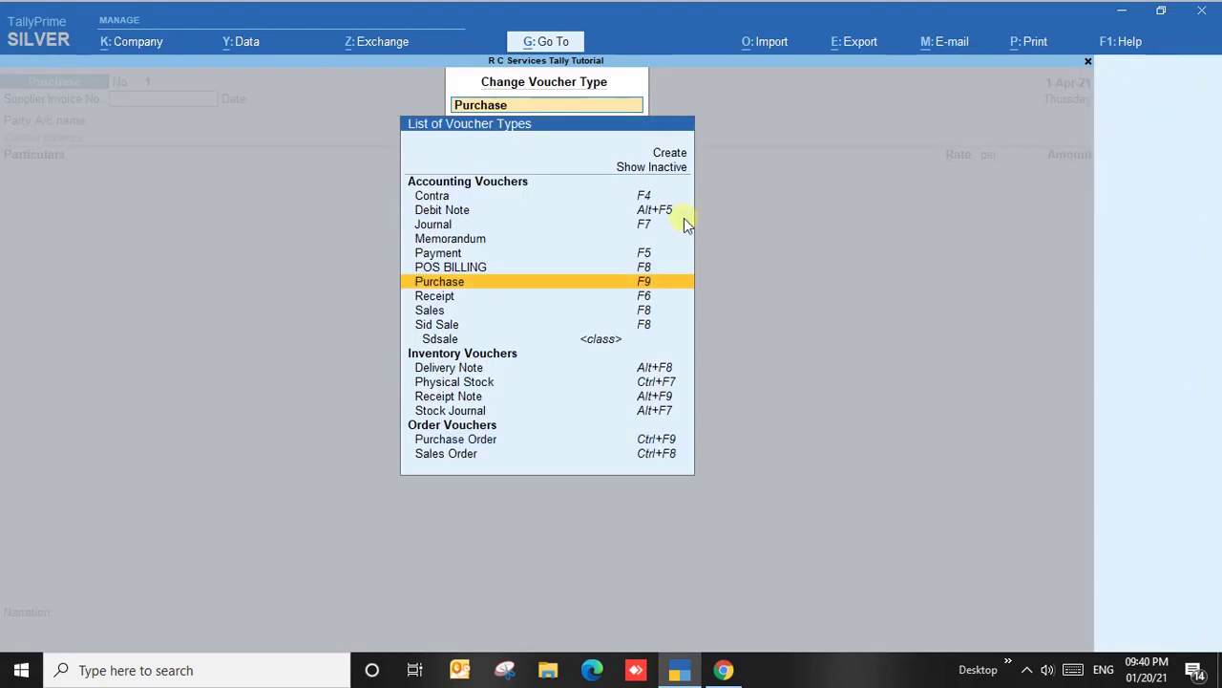
key("Down")
key("Down")
key("Down")
key("Down")
key("Down")
key("Down")
key("Up")
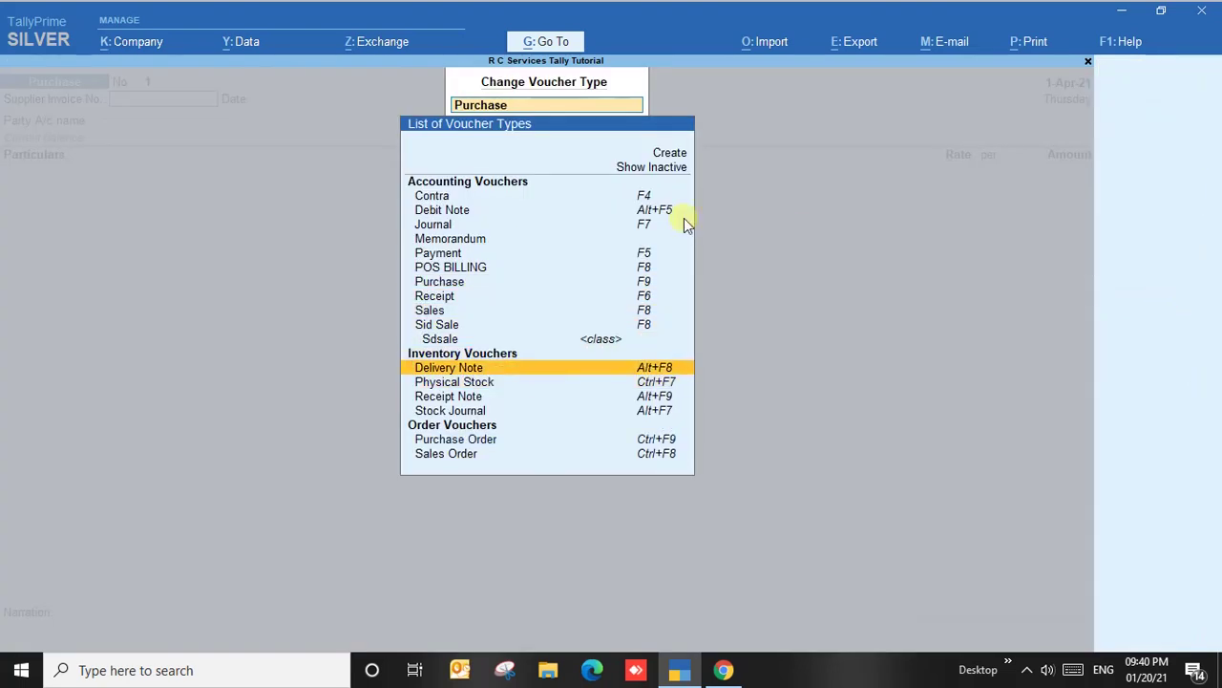
key("Up")
key("Up")
key("Up")
key("Up")
key("Up")
key("Up")
key("Up")
key("Up")
key("Up")
key("Up")
key("Up")
key("Up")
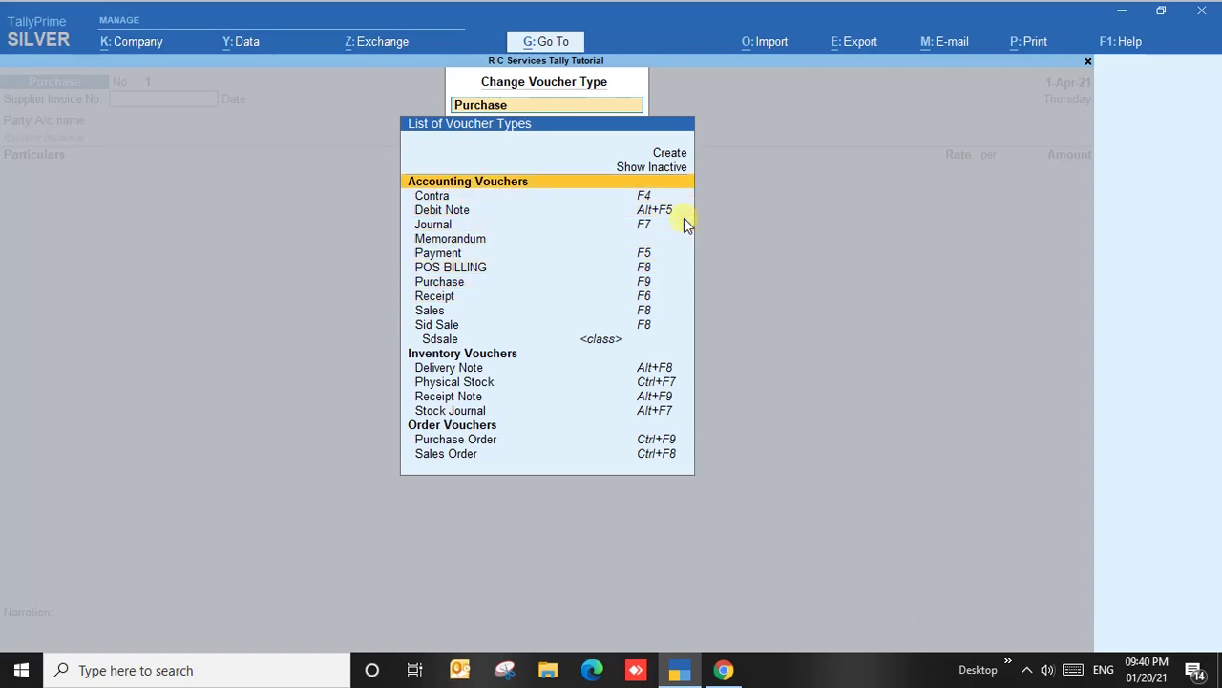
- Show the inactive voucher types in the list, view them, and return to the Gateway of Tally without choosing one
key("Return")
key("Down")
key("Down")
key("Down")
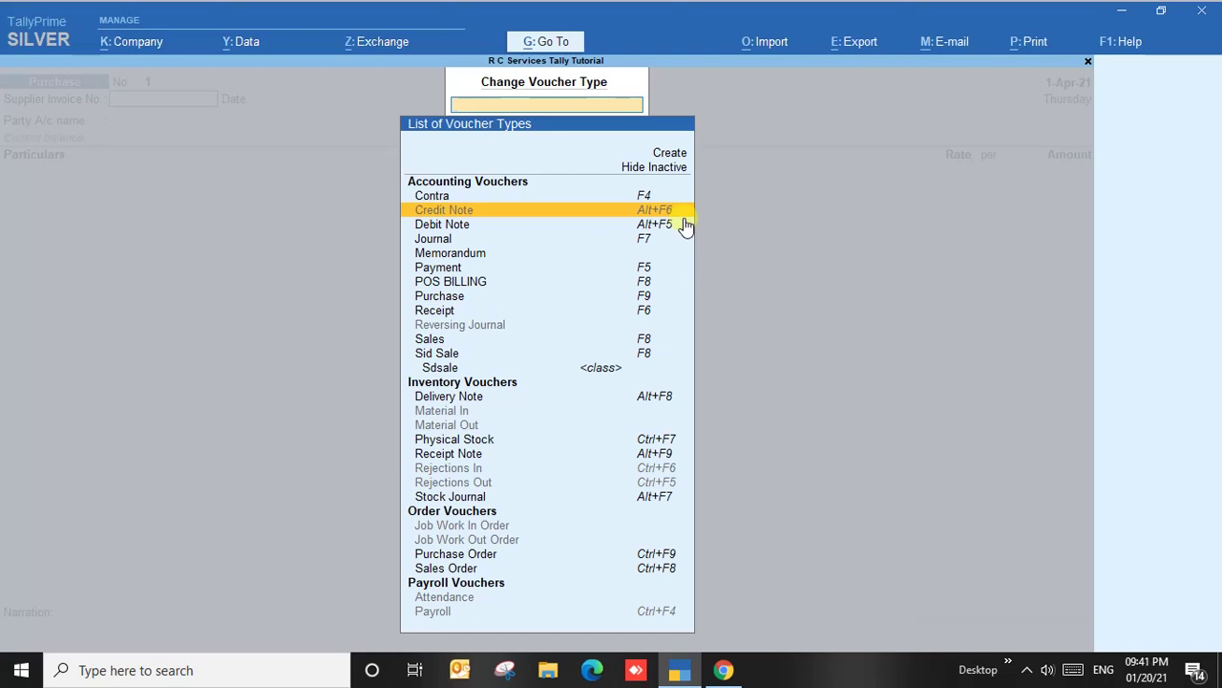
key("Escape")
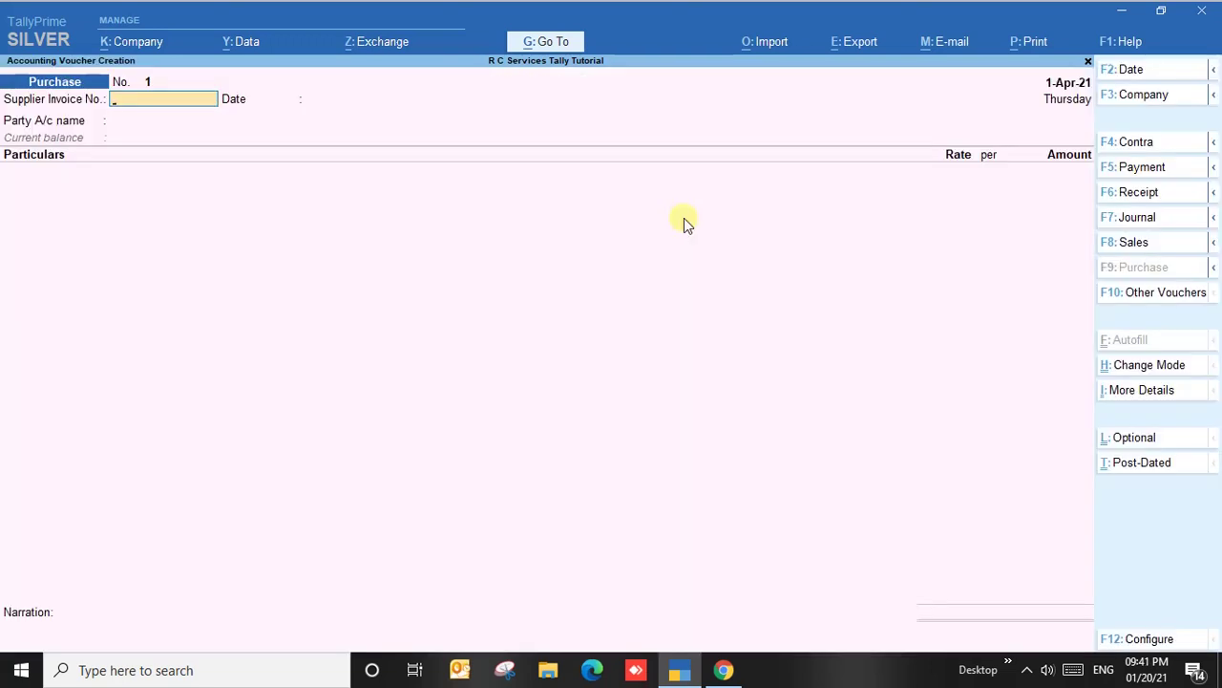
key("Escape")
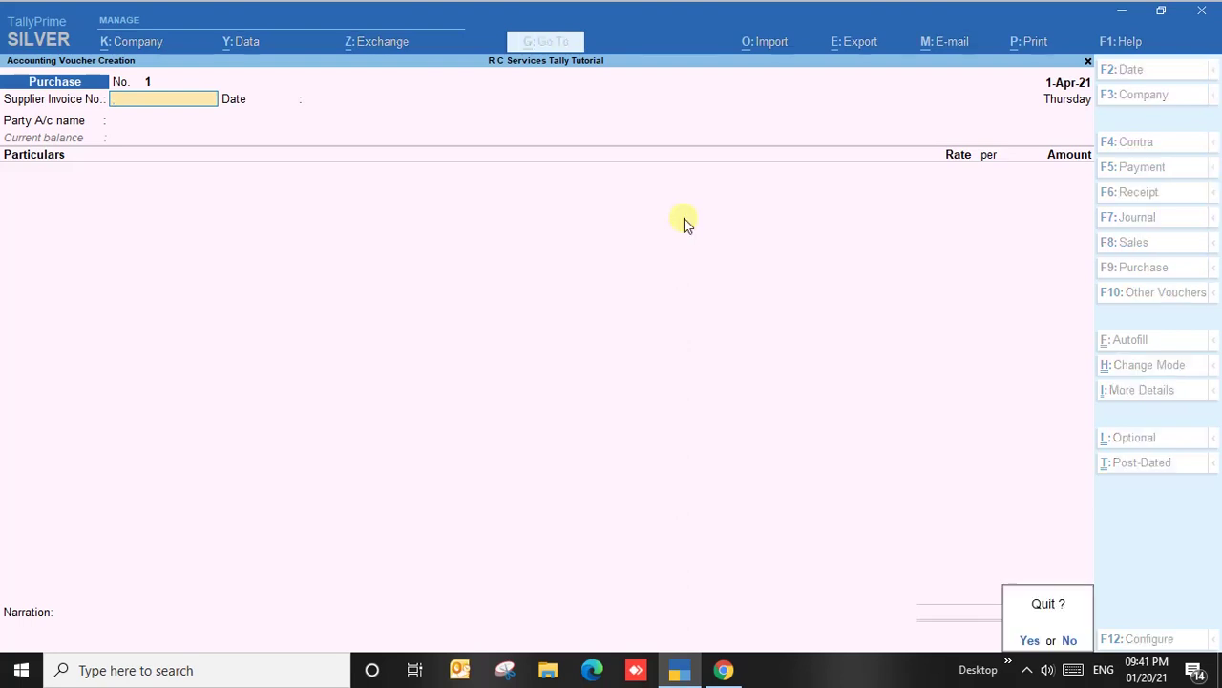
key("y")
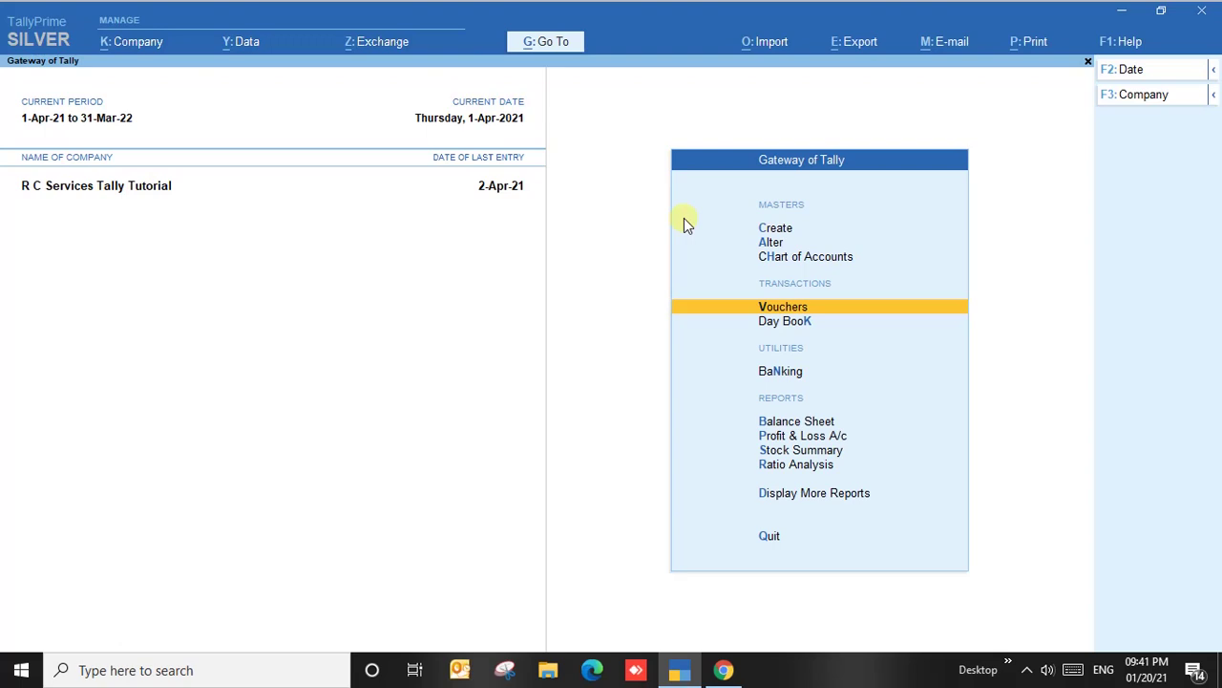
- Open Account Books from the Display More Reports options
key("d")
key("Down")
key("Down")
key("Down")
key("Down")
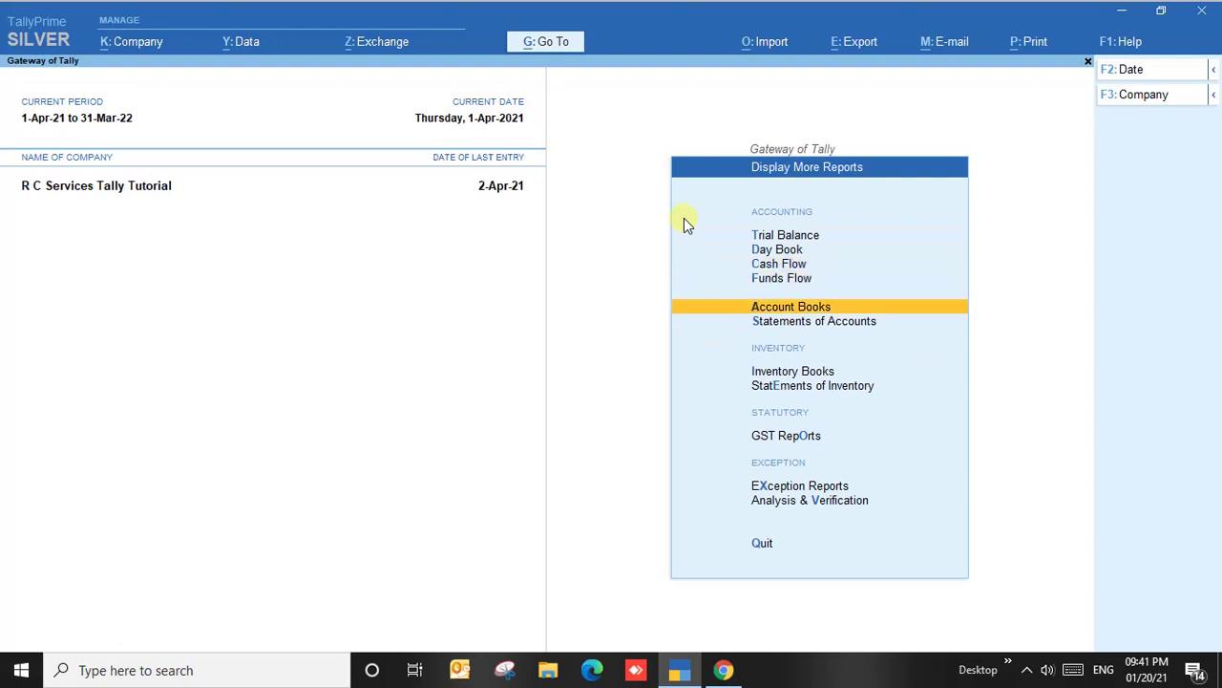
key("Return")
- Look through the available account registers and open the Sales Register
key("Down")
key("Down")
key("Down")
key("Down")
key("Down")
key("Down")
key("Down")
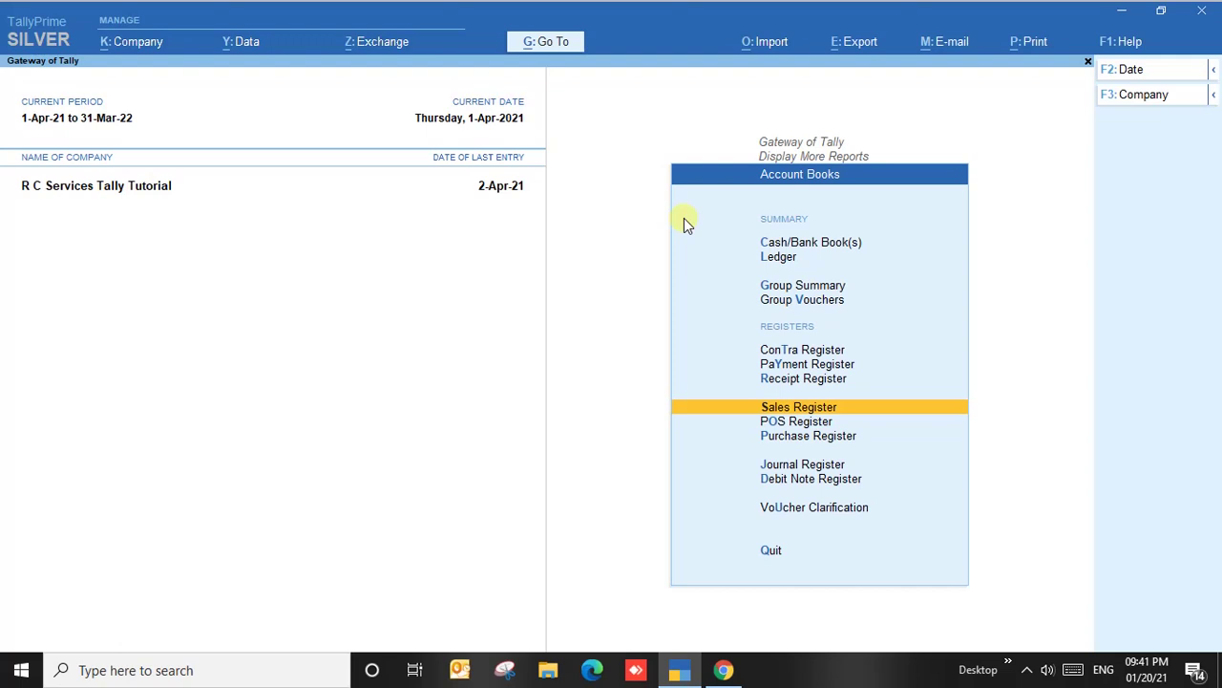
key("Up")
key("Up")
key("Up")
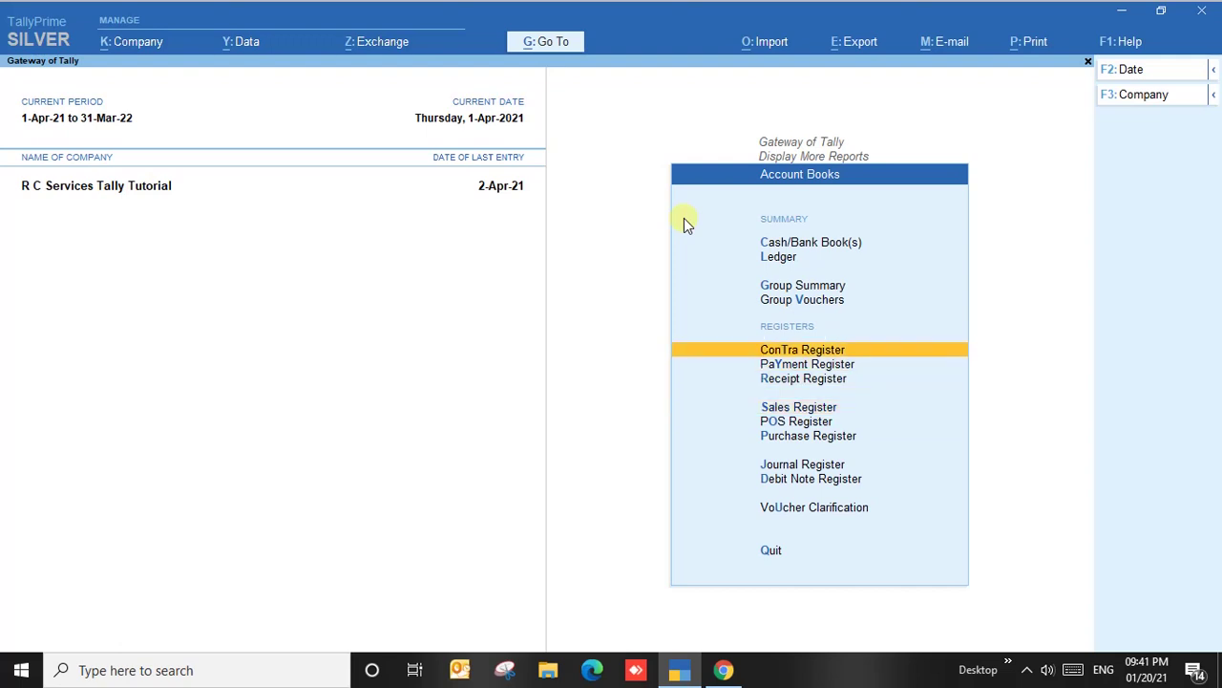
key("Down")
key("Down")
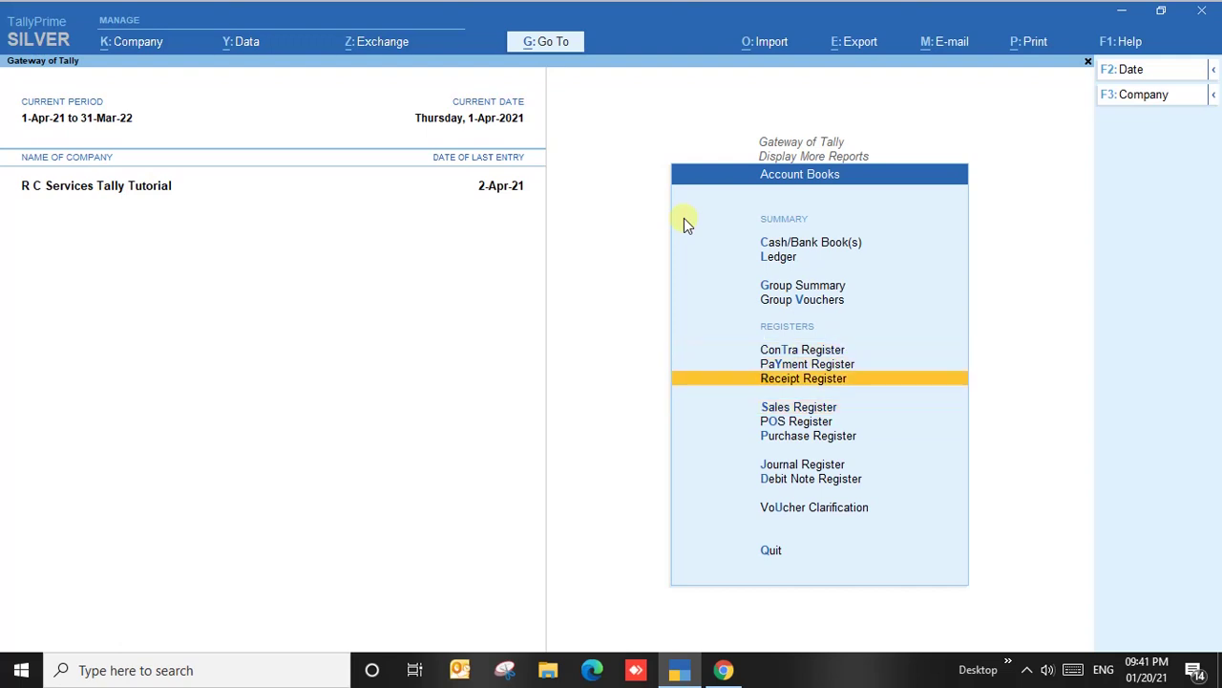
key("Down")
key("Down")
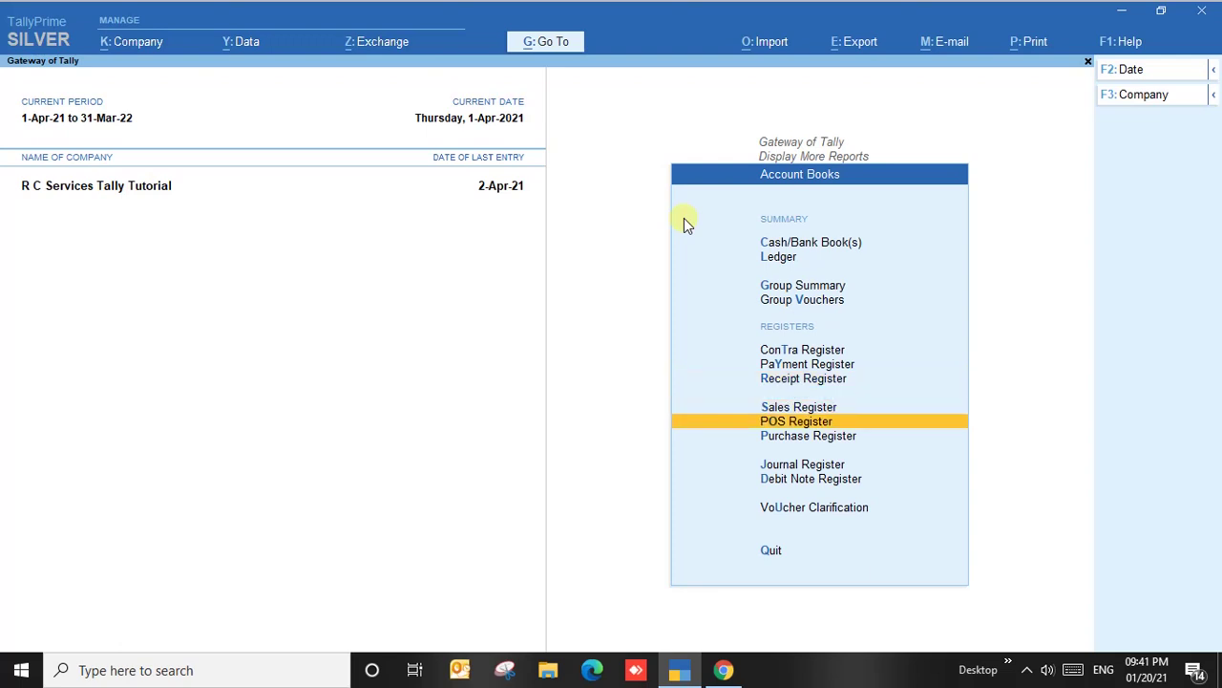
key("Up")
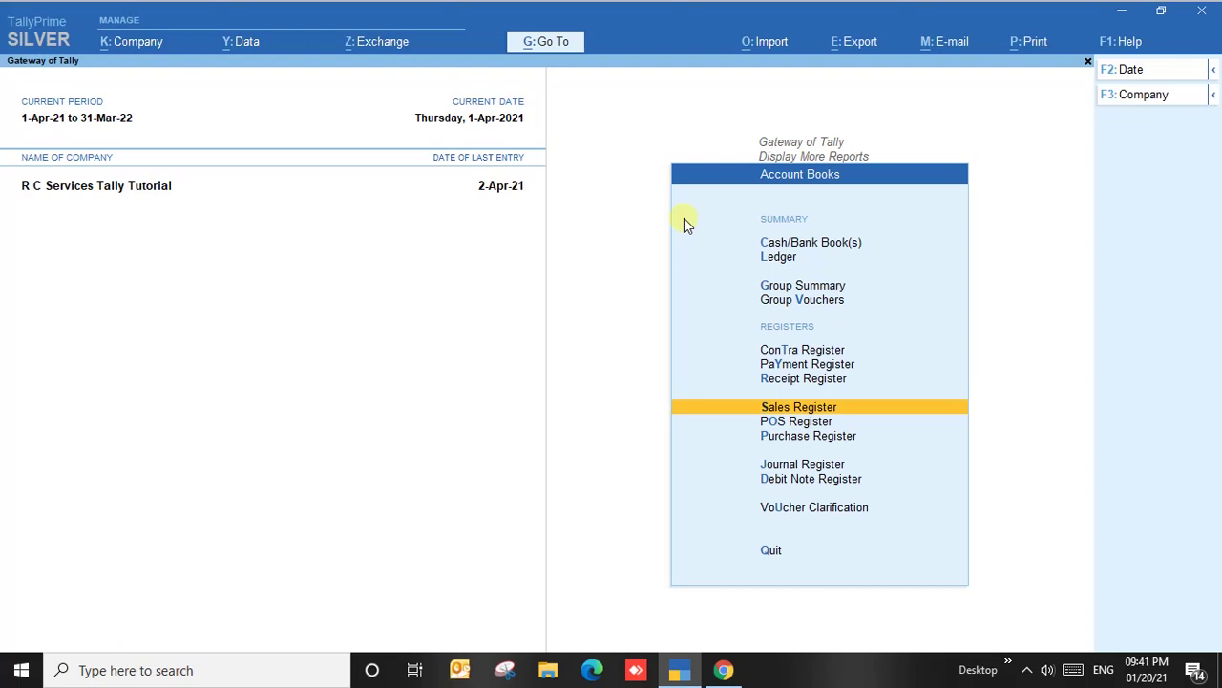
key("Return")
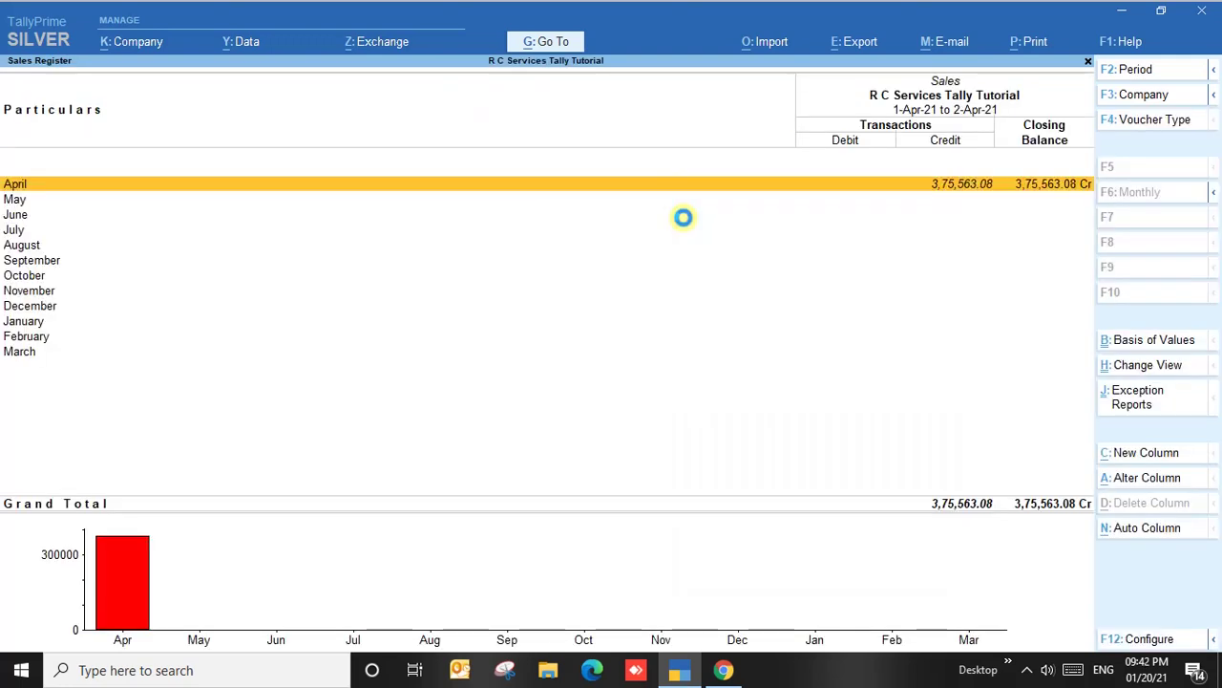
- Set the Sales Register's period from 1-4-2020 to 31-3-2021
key("F2")
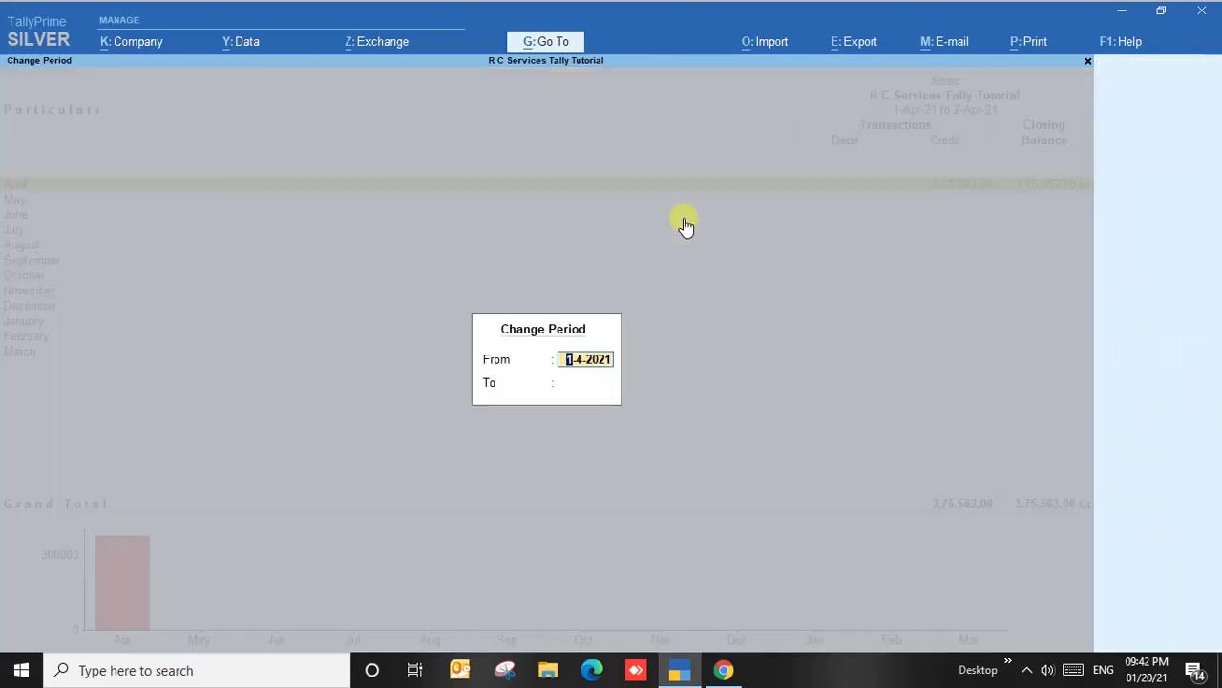
type("1-4-20")
key("Return")
type("31")
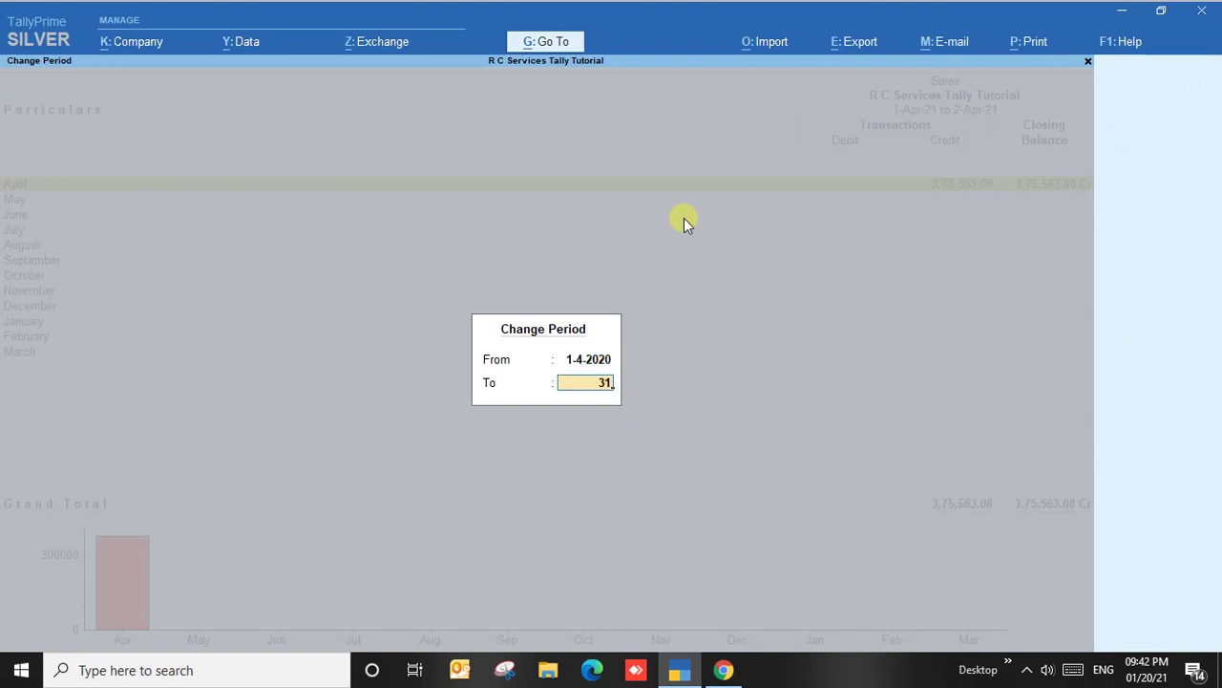
type(".3.21")
key("Return")
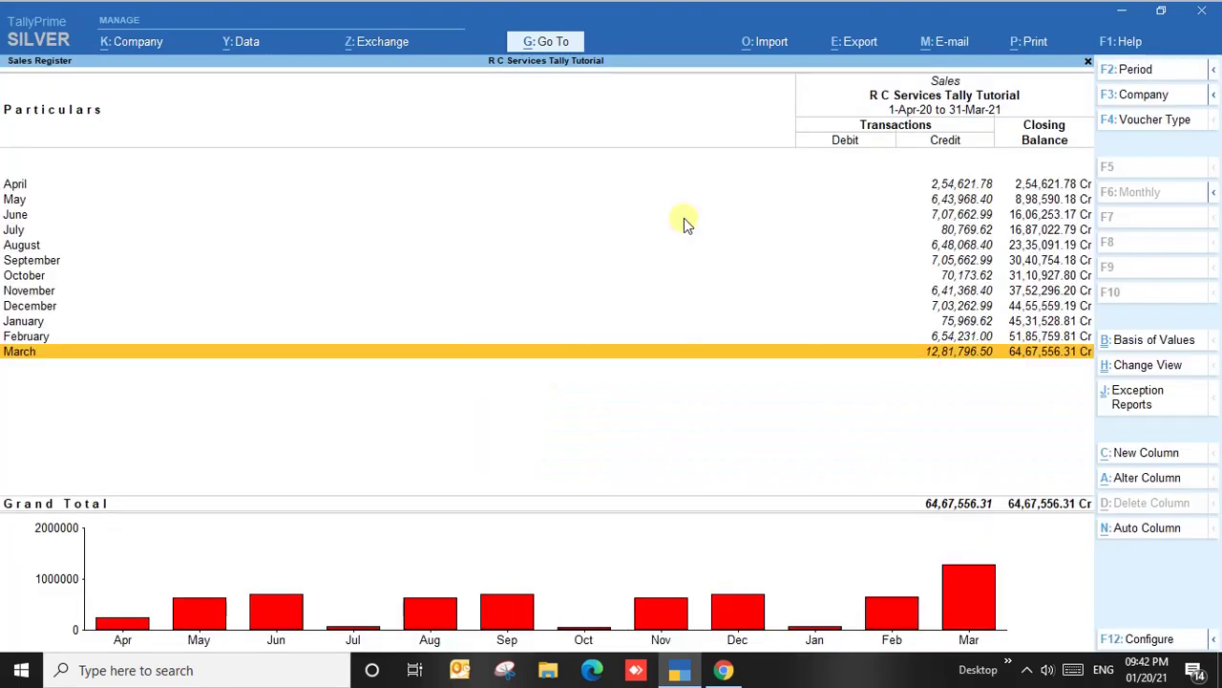
- Open the list of sales vouchers for April in the Sales Register
key("Up")
key("Up")
key("Up")
key("Up")
key("Up")
key("Up")
key("Up")
key("Up")
key("Up")
key("Up")
key("Up")
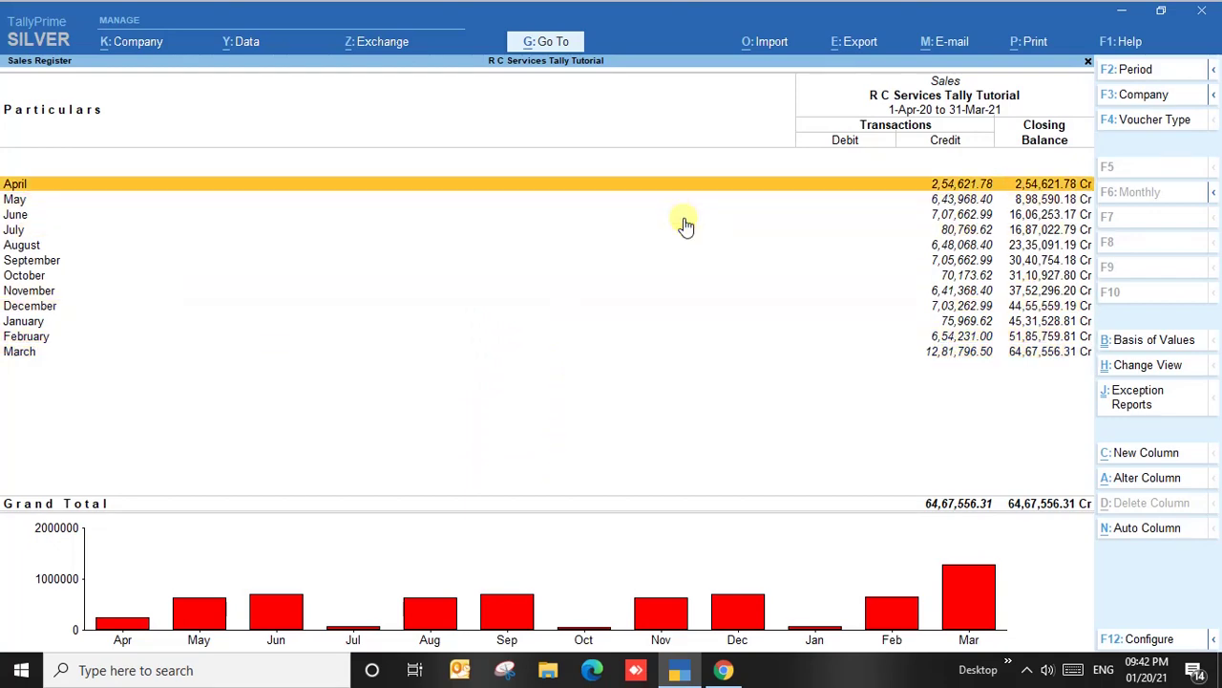
key("Return")
- Open sales voucher No. 10 for A to Z Stationers, dated 2-Apr-20, from the April list
key("Down")
key("Down")
key("Down")
key("Down")
key("Down")
key("Down")
key("Down")
key("Down")
key("Down")
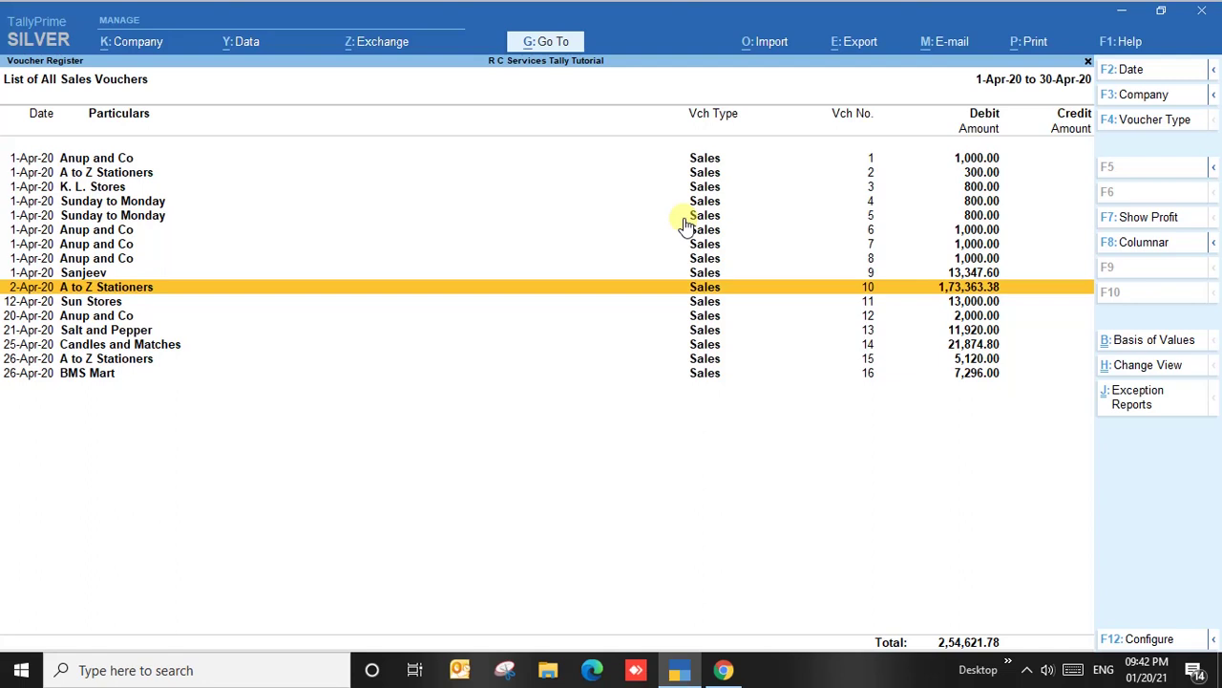
key("Return")
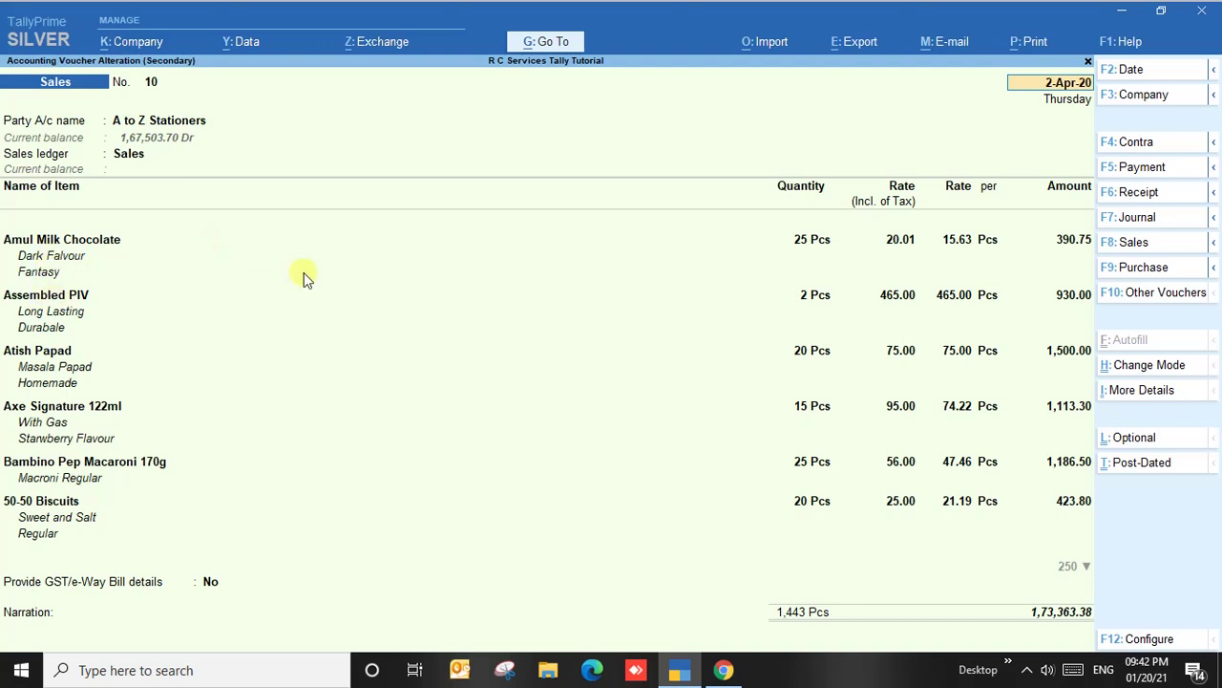
- Preview the current voucher's tax invoice through its second page and return to the print settings
left_click(1015, 44)
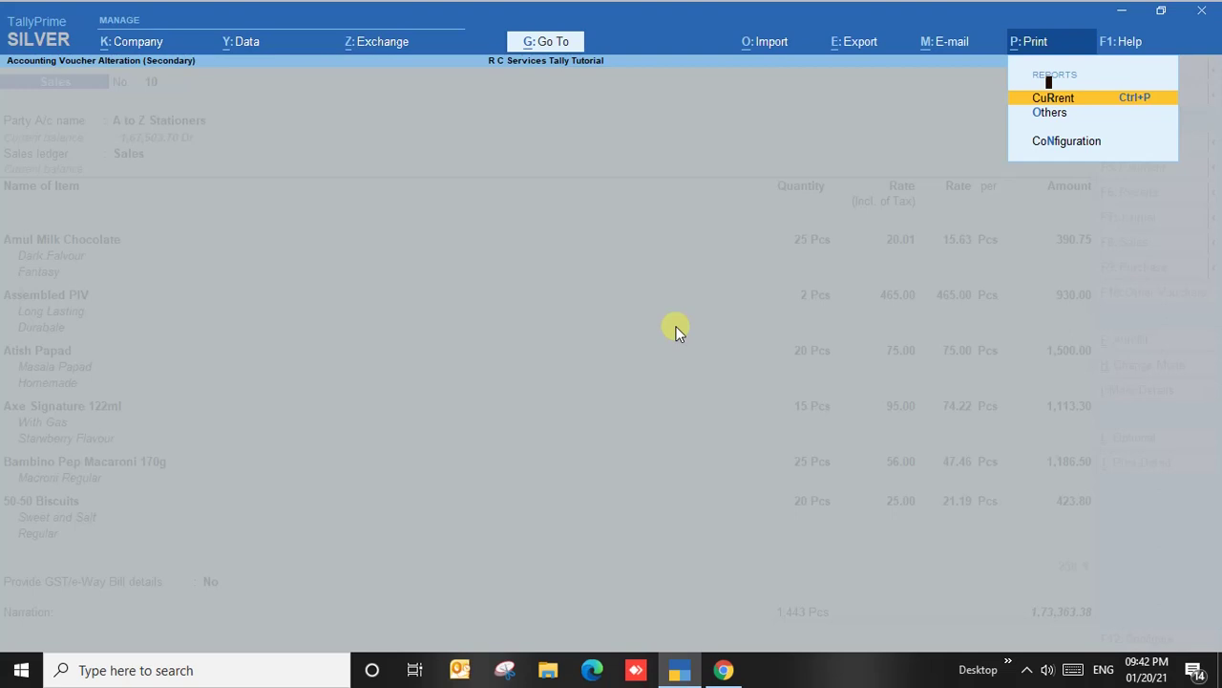
key("Return")
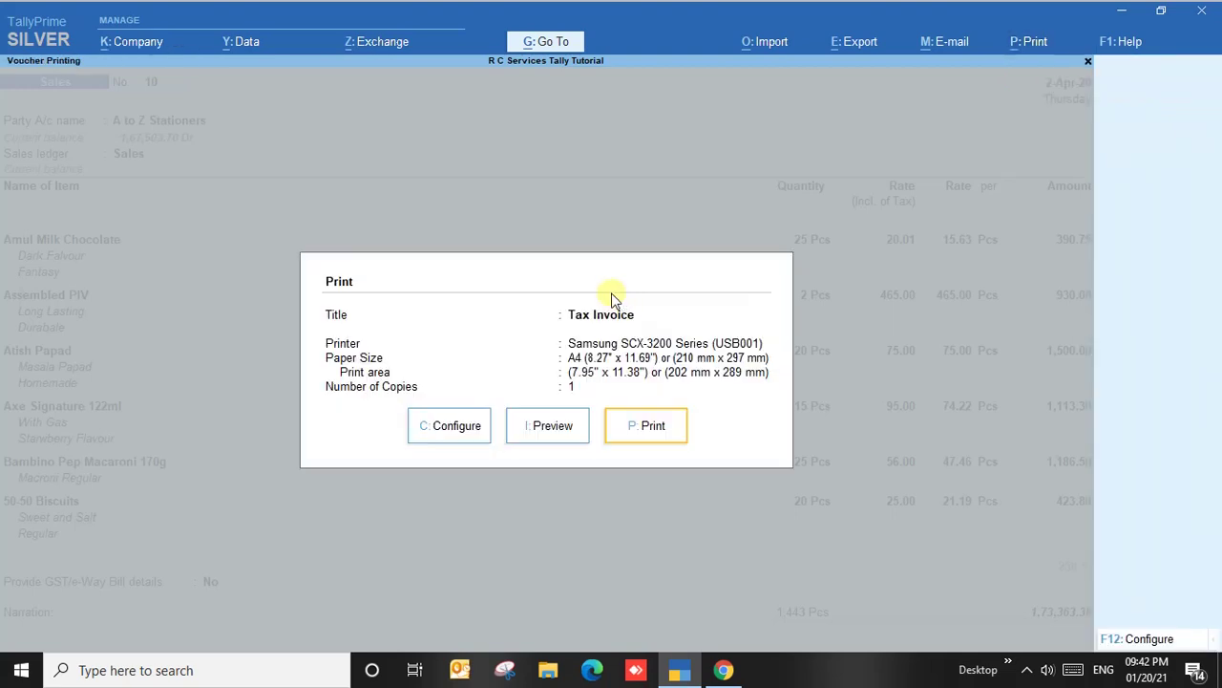
left_click(549, 426)
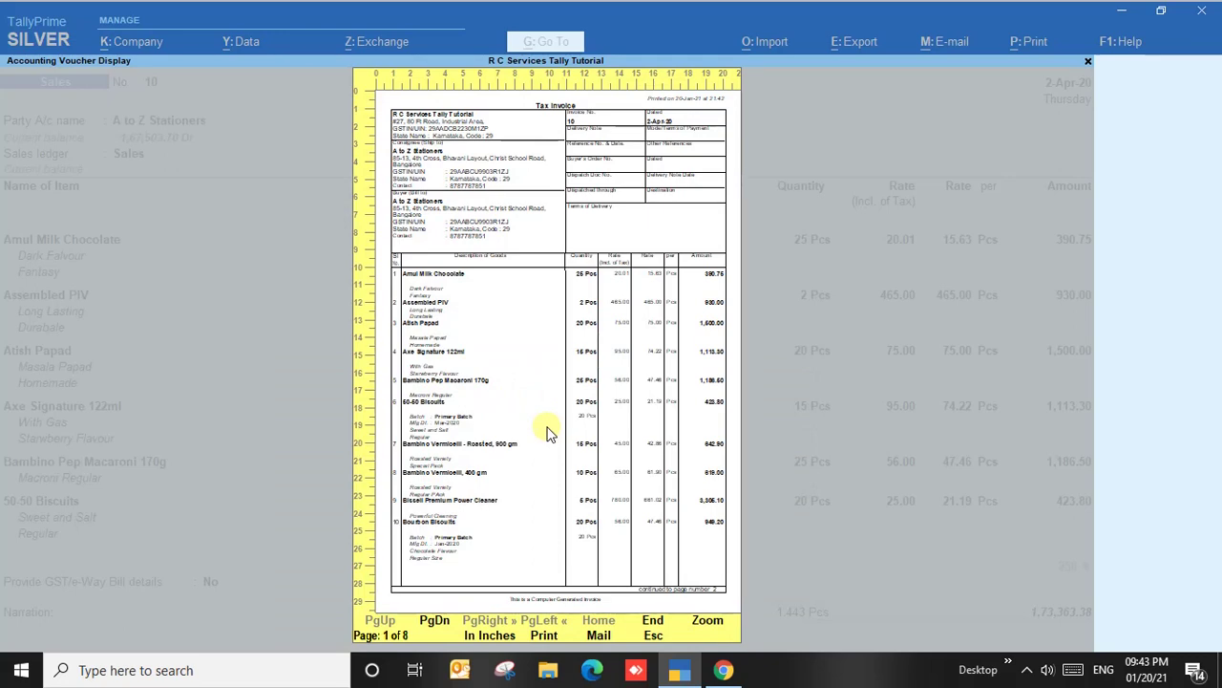
key("Page_Down")
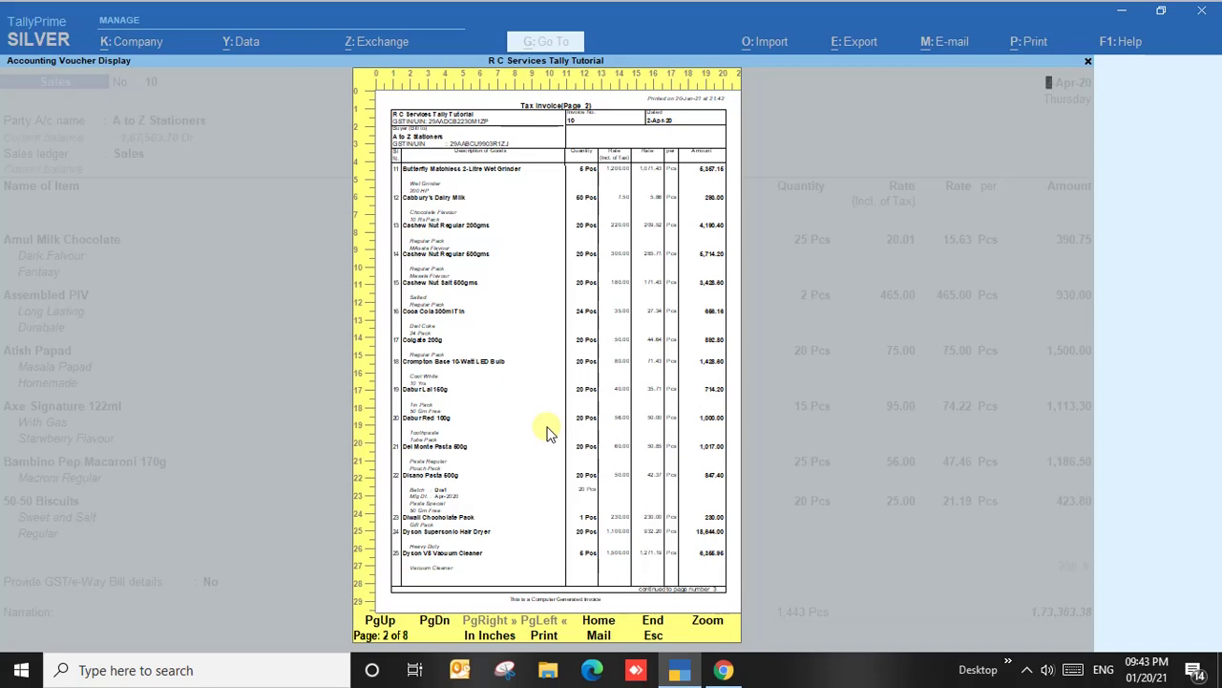
key("Escape")
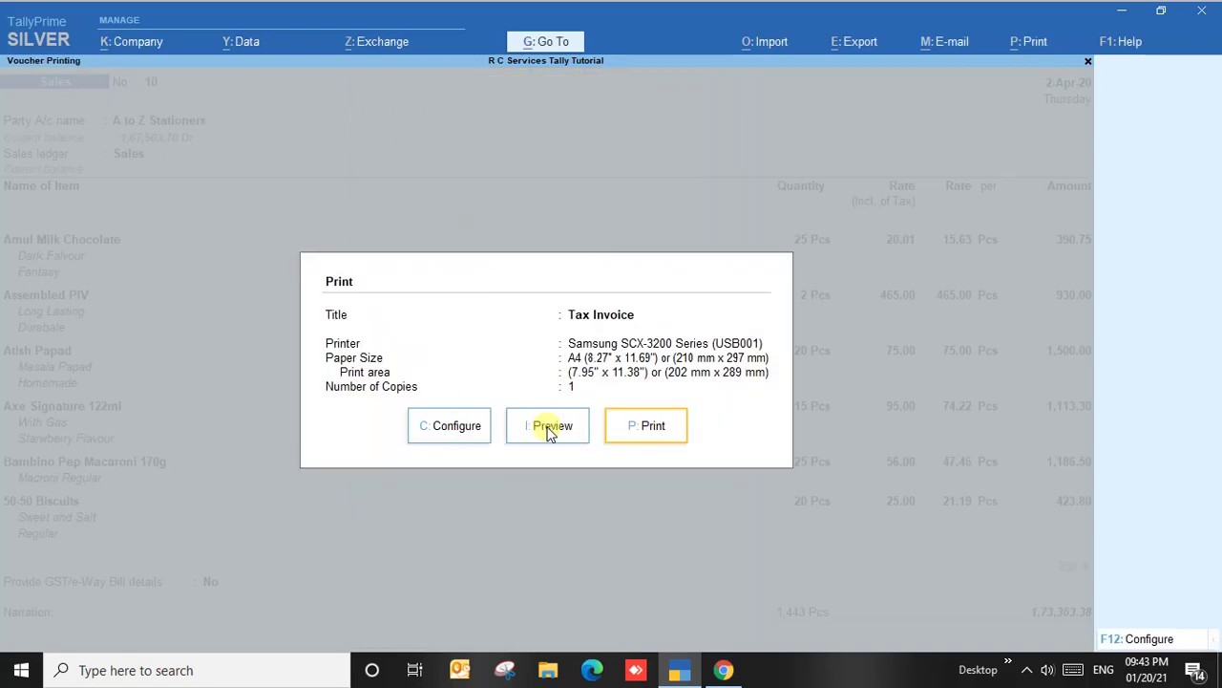
- Turn off Optimise printing to save paper in the voucher's print configuration and return to the print settings
left_click(451, 430)
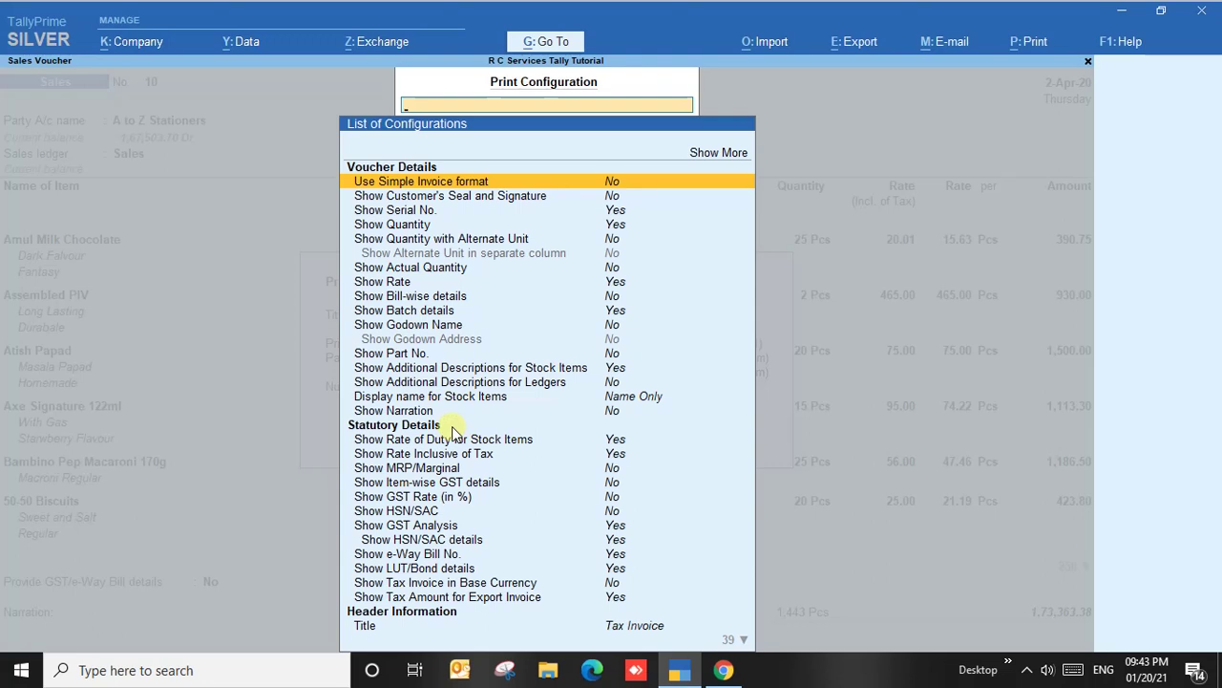
scroll(452, 426, "down", 1)
type("Opt")
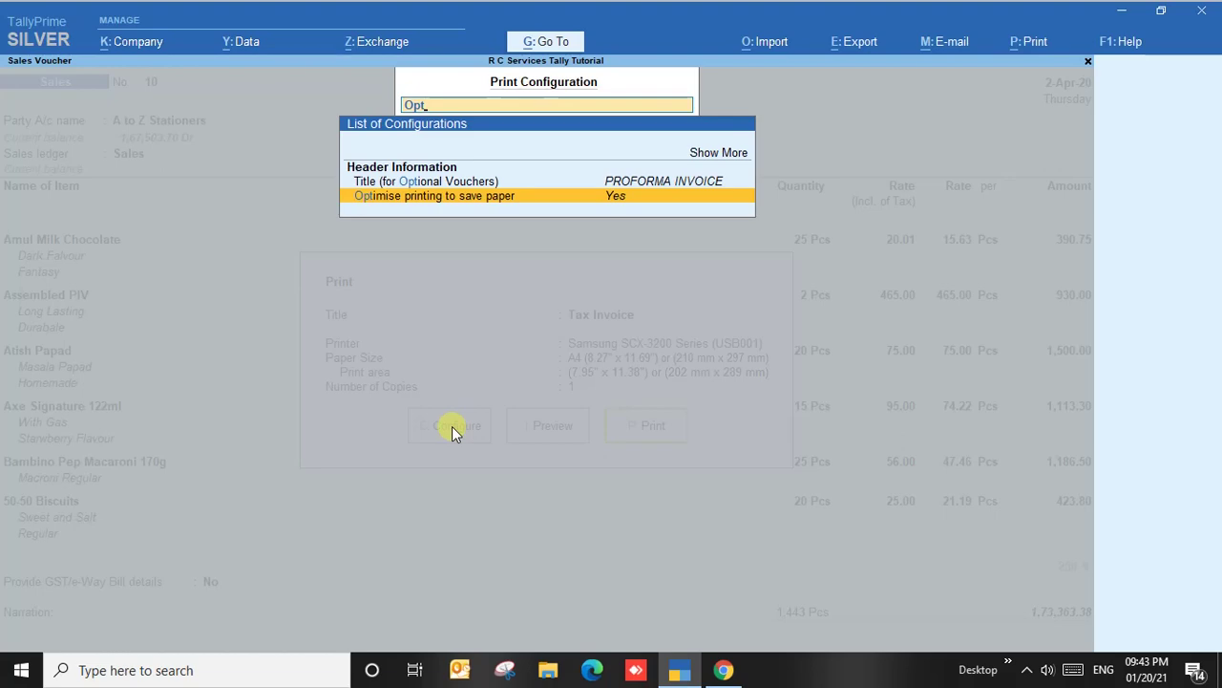
key("Escape")
key("Escape")
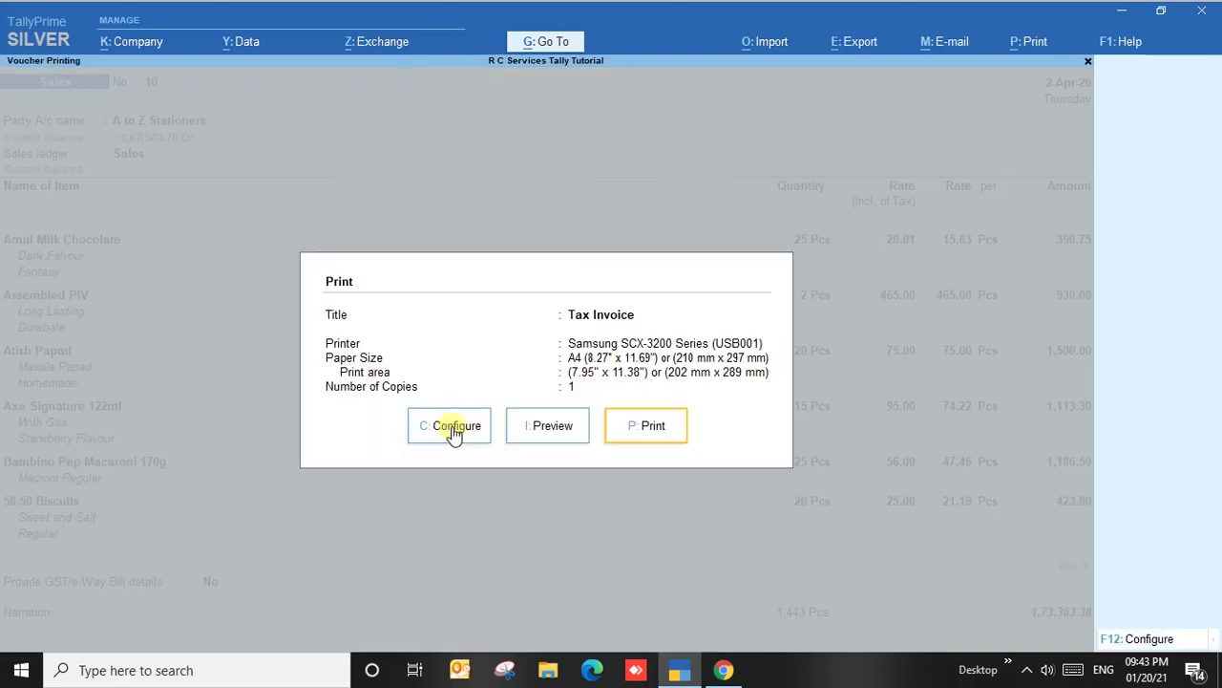
- Preview the voucher's tax invoice page by page to the last page, including the tax analysis, and return to the print settings
left_click(554, 427)
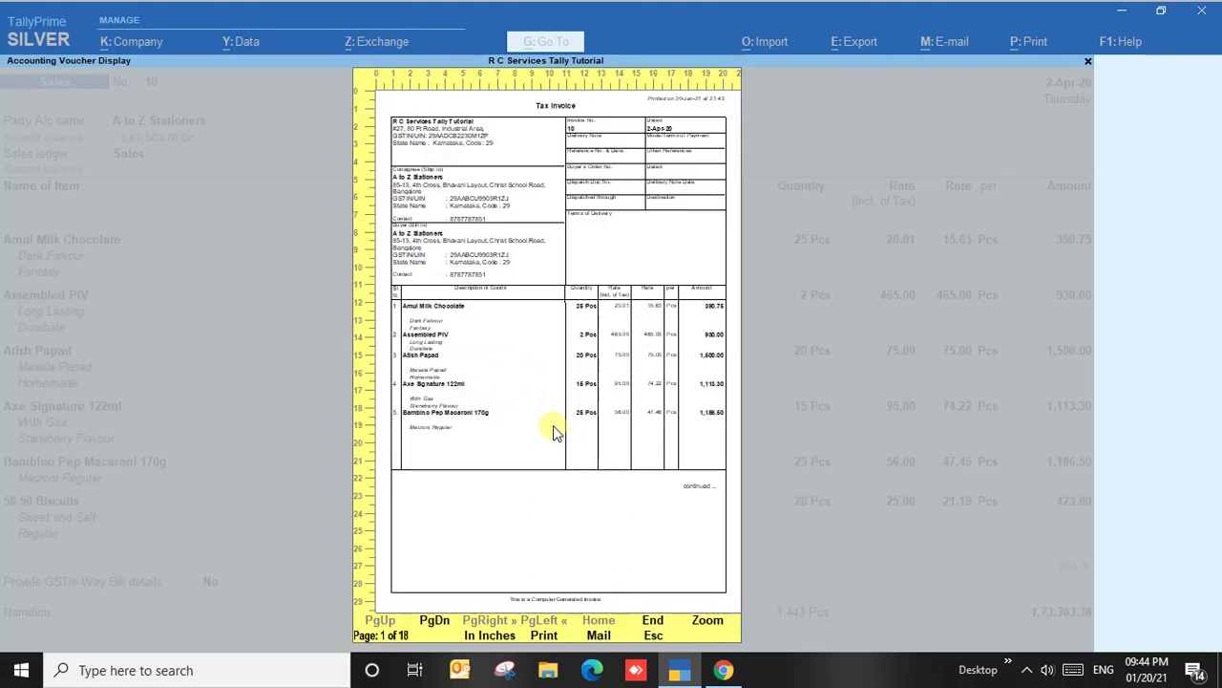
key("Page_Down")
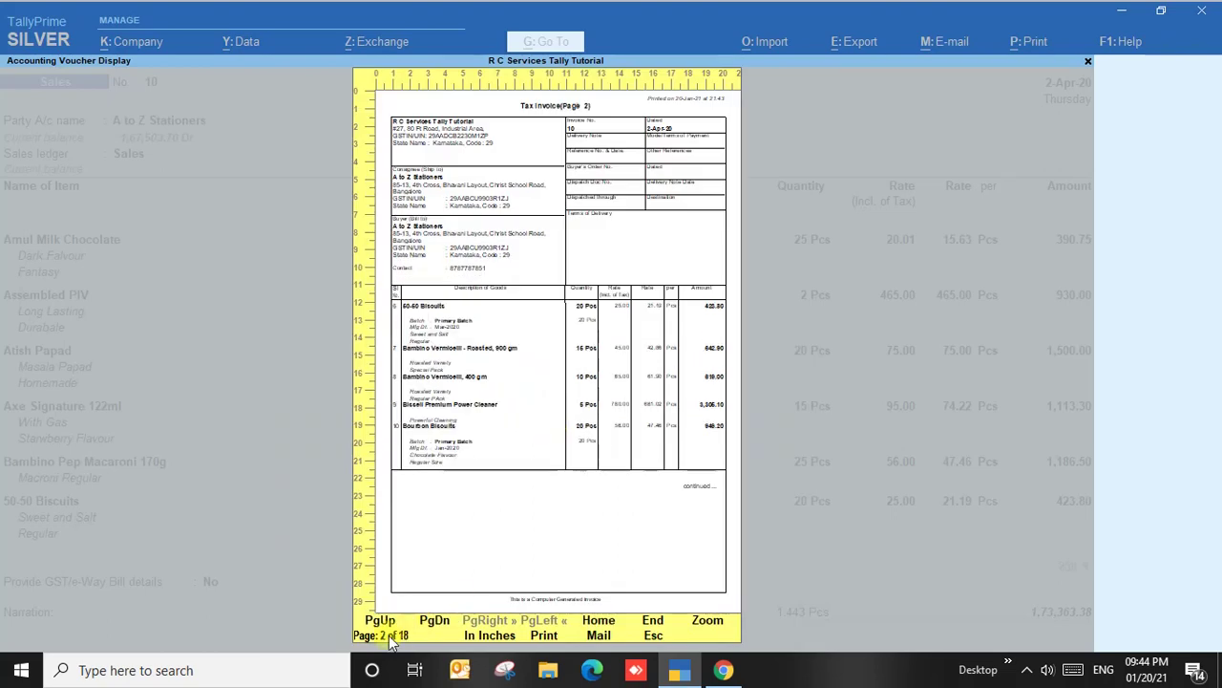
key("Page_Down")
key("Page_Down")
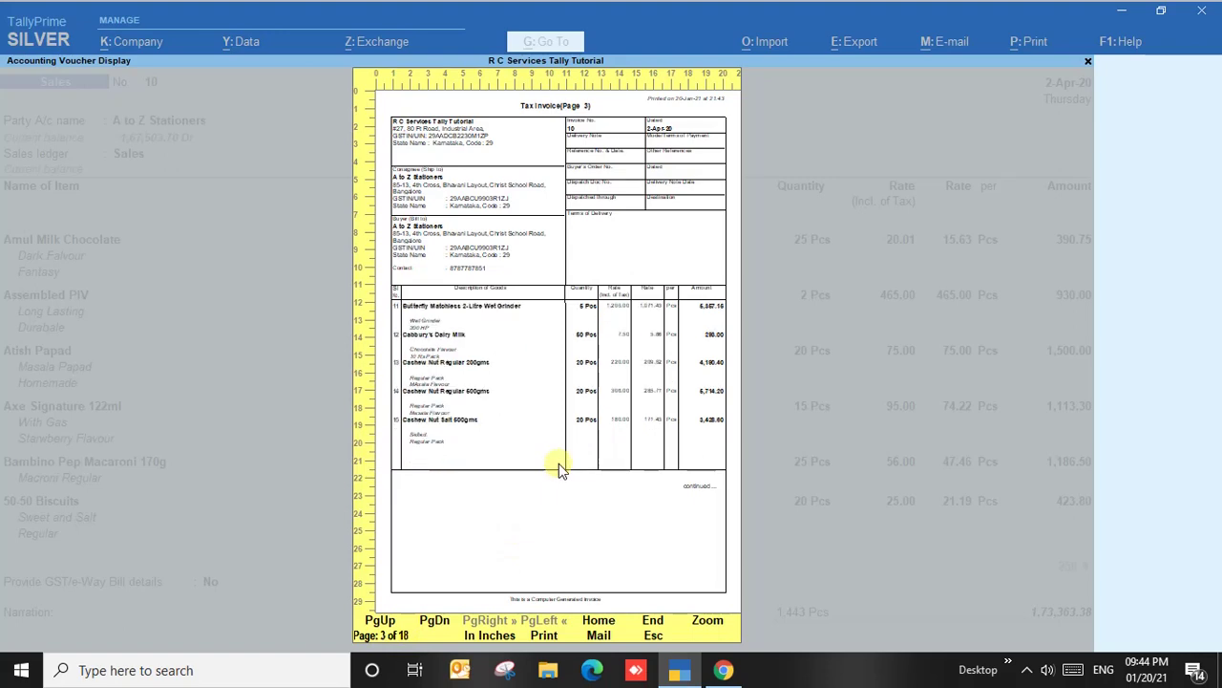
key("Page_Down")
key("Page_Down")
key("Page_Down")
key("Page_Down")
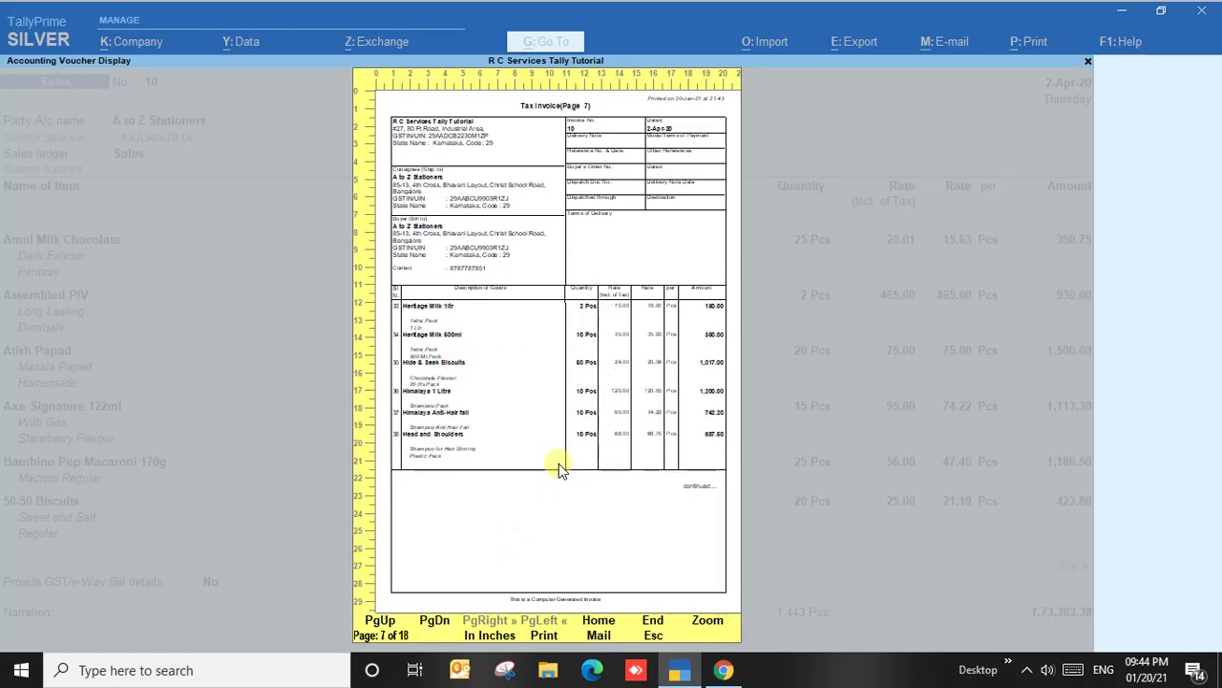
key("Page_Down")
key("Page_Down")
key("Page_Down")
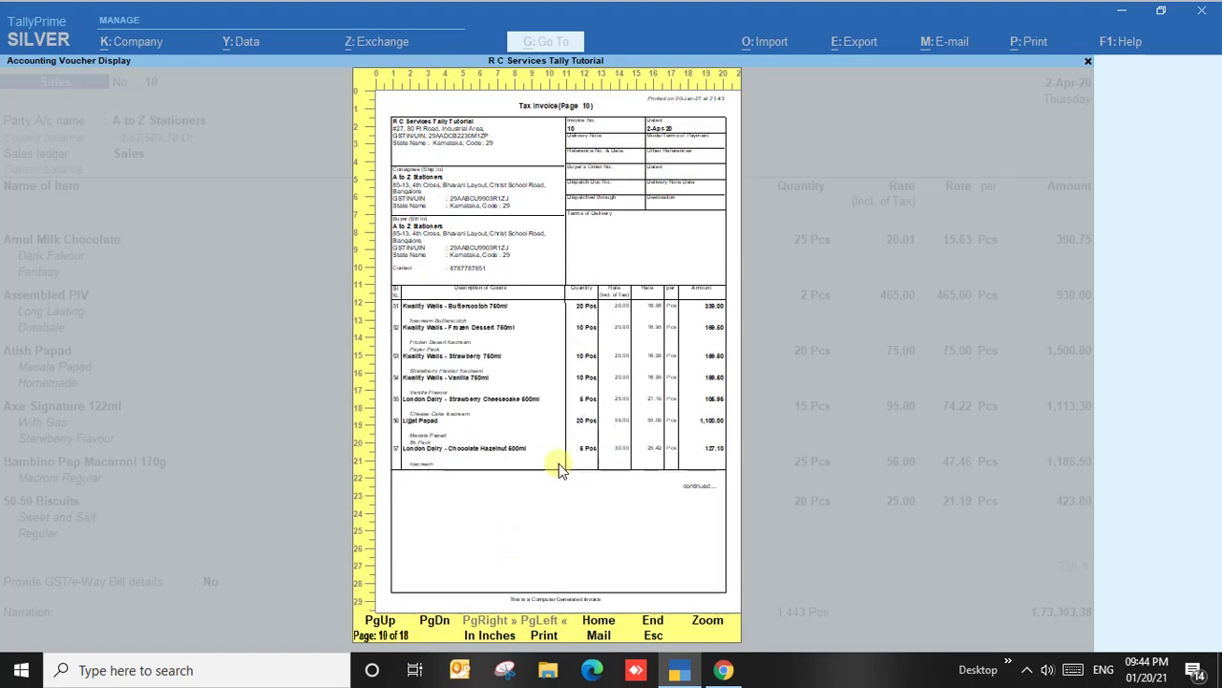
key("Page_Down")
key("Page_Down")
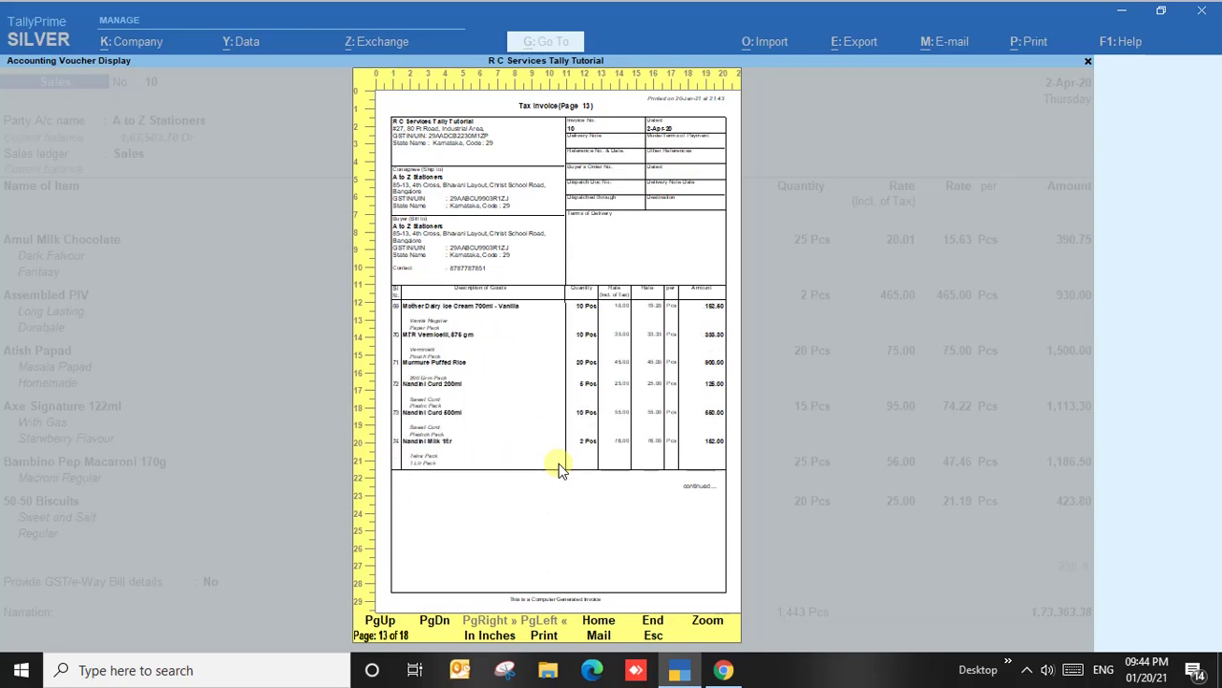
key("Page_Down")
key("Page_Down")
key("Page_Down")
key("Page_Down")
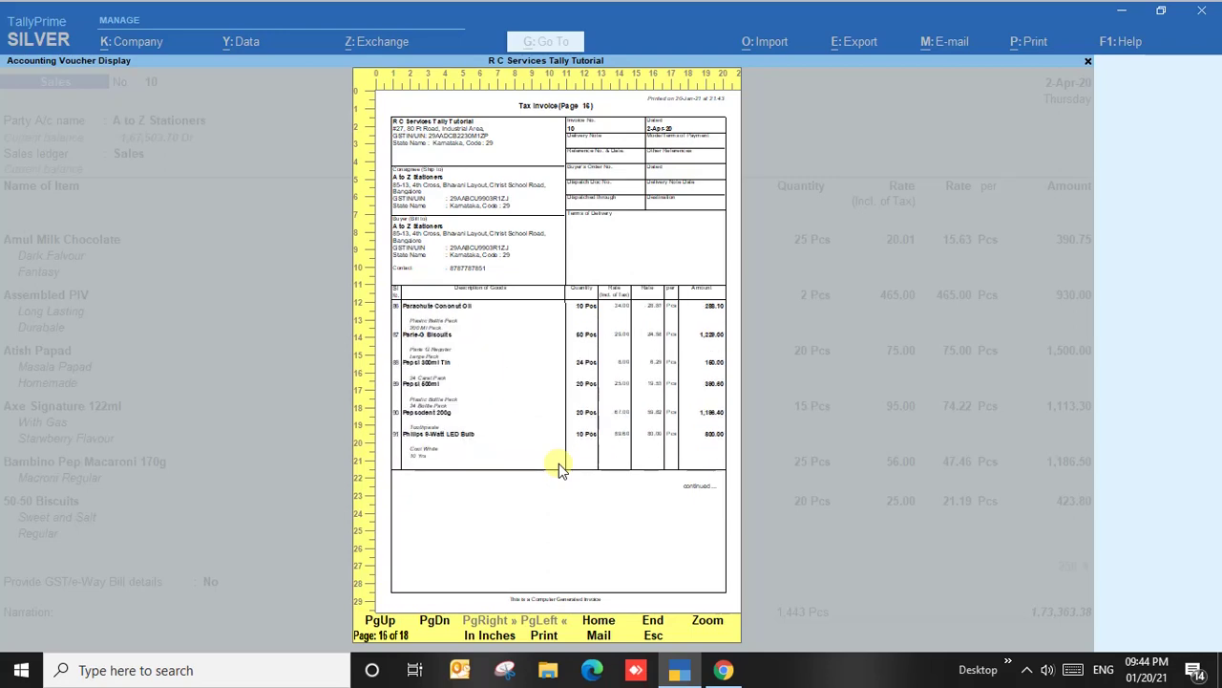
key("Page_Down")
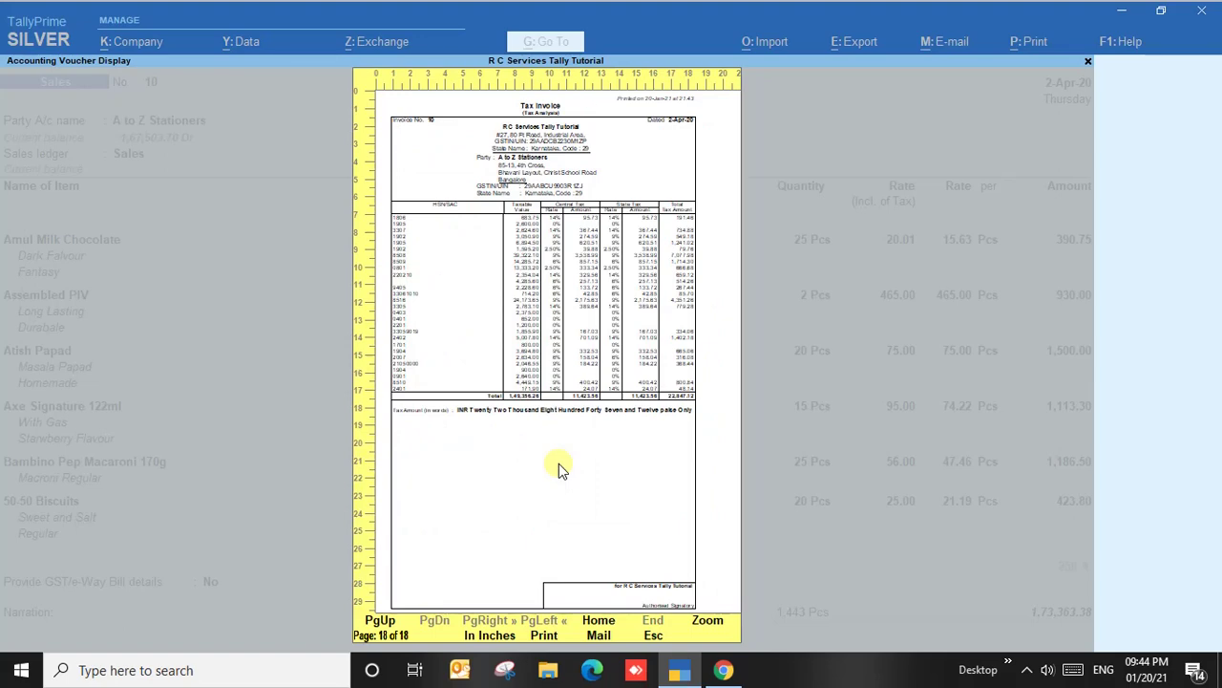
key("Page_Up")
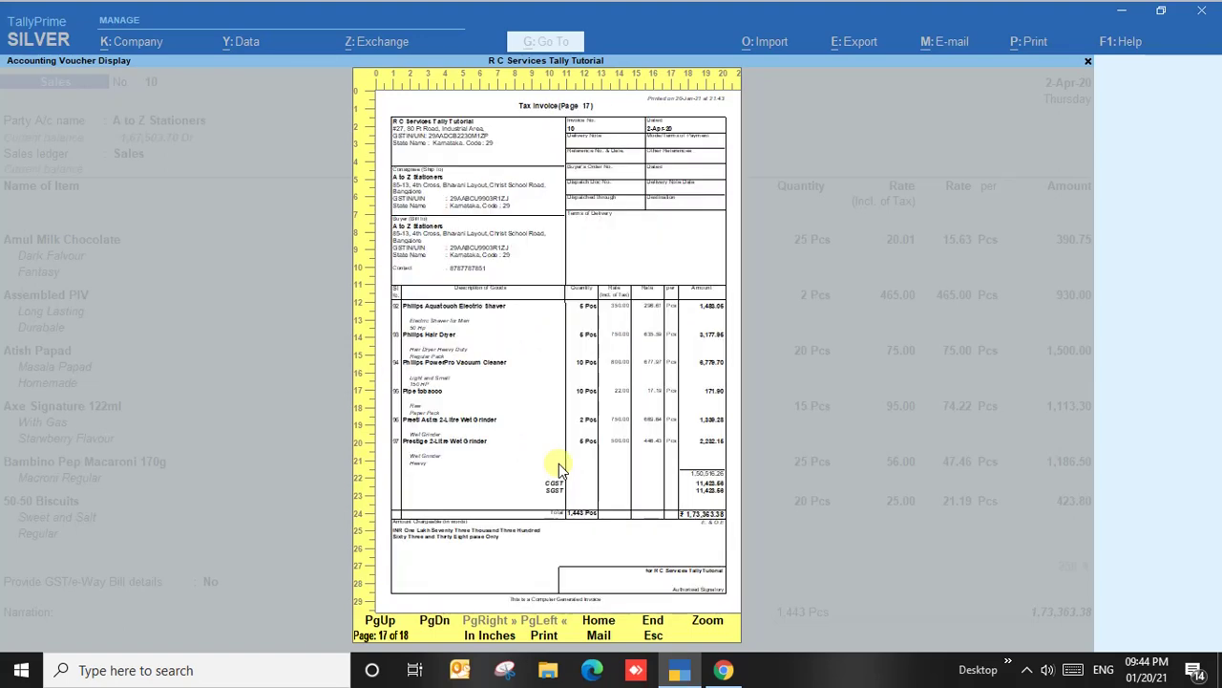
key("Escape")
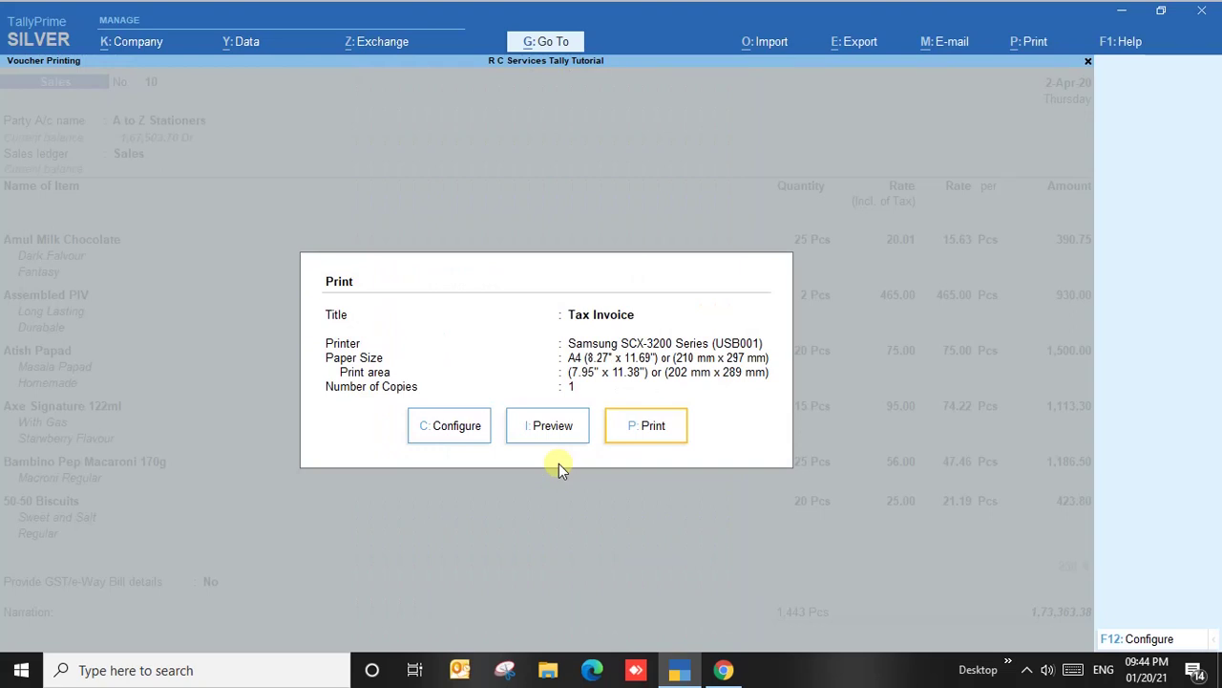
- Set Optimise printing to save paper to Yes in the voucher's print configuration and return to the print settings
left_click(437, 437)
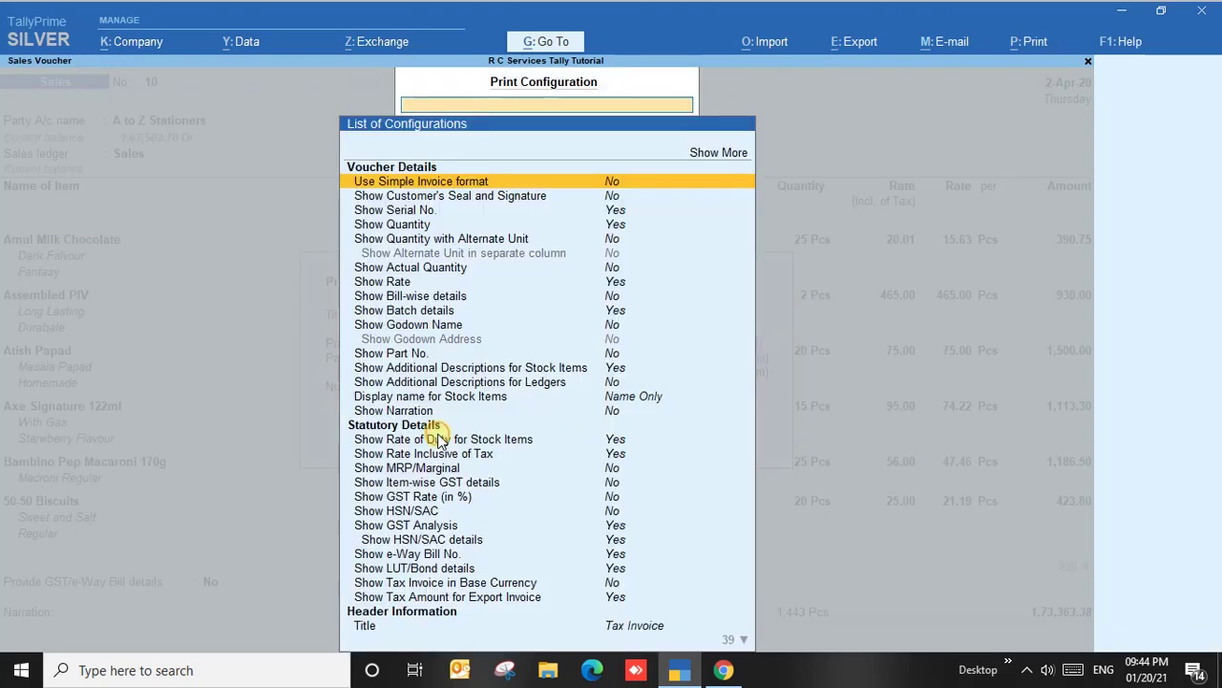
type("Opt")
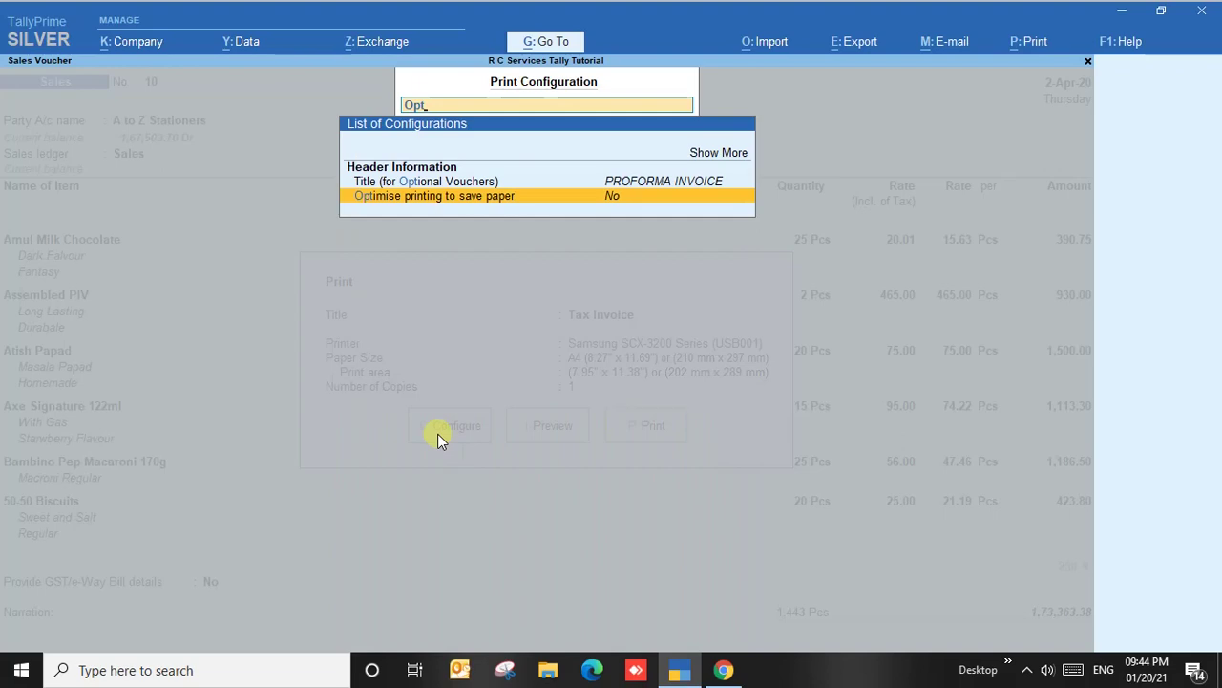
key("Return")
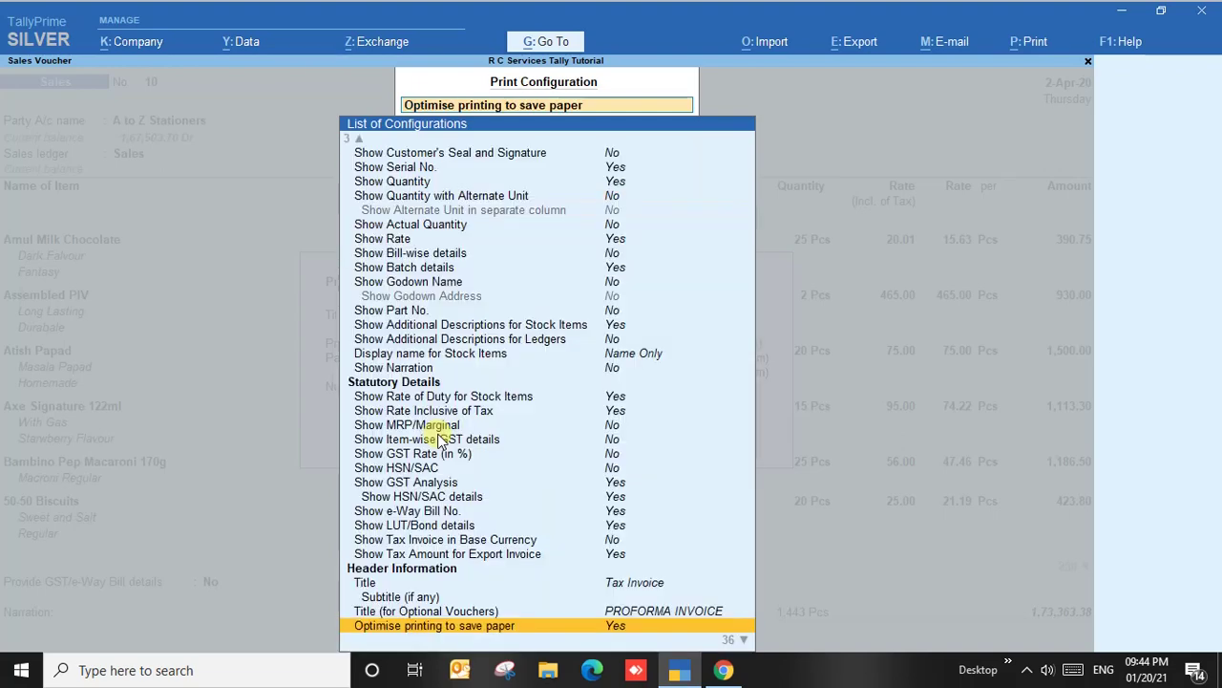
key("Escape")
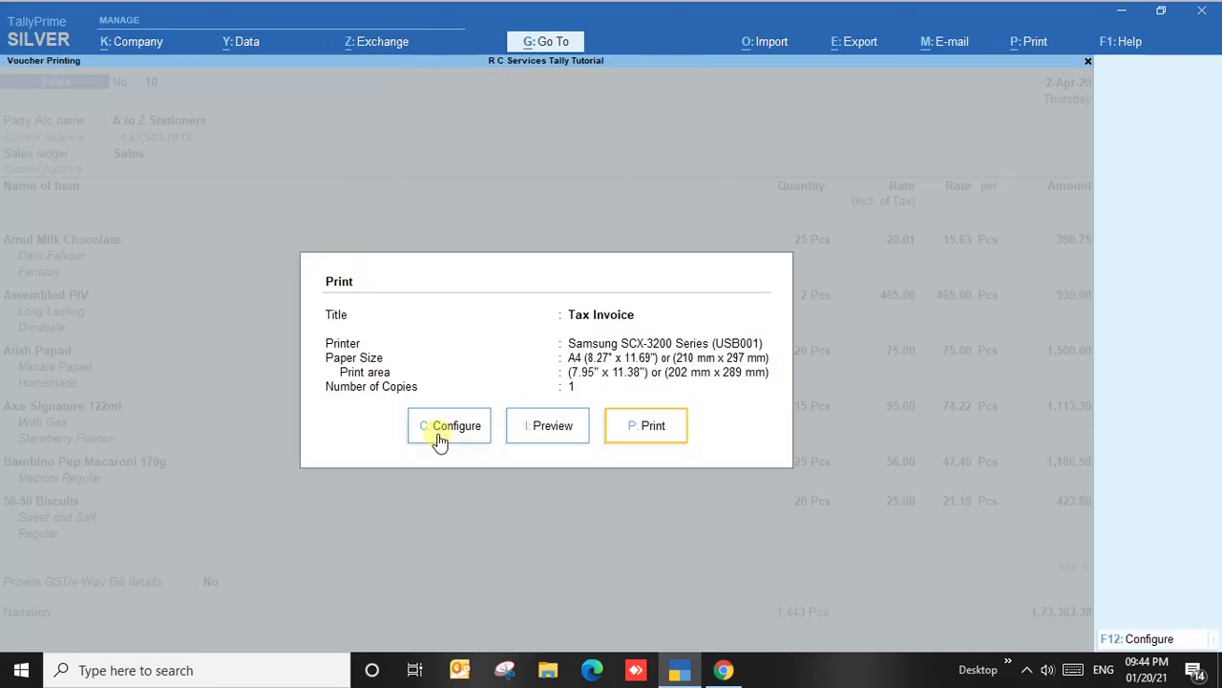
- Preview the paper-optimised tax invoice through to its end, go back to the first page and return to the print settings
left_click(554, 426)
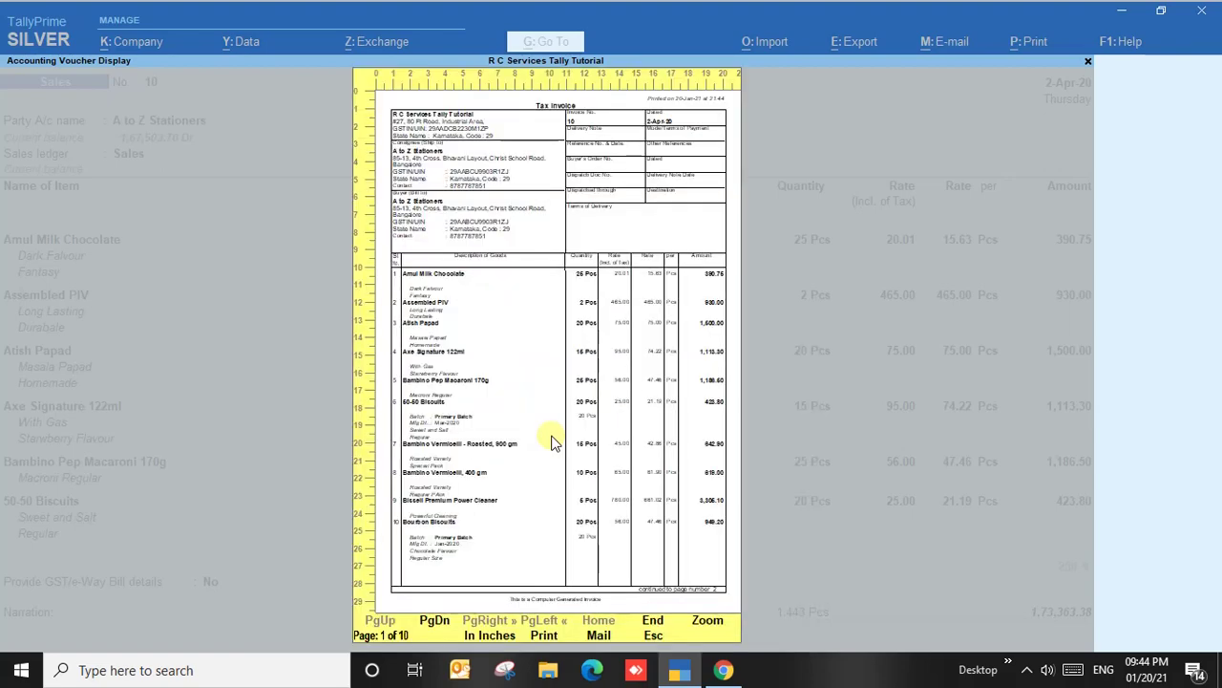
key("Page_Down")
key("Page_Down")
key("Page_Down")
key("Page_Down")
key("Page_Down")
key("Page_Down")
key("Page_Down")
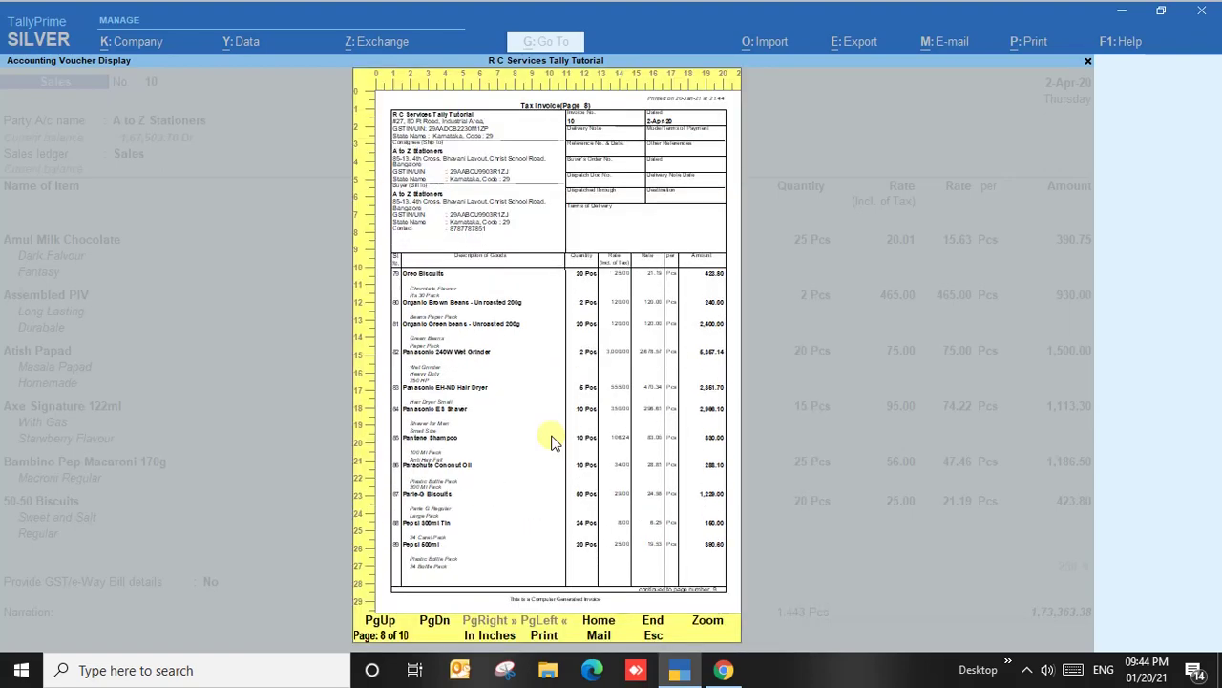
key("Page_Down")
key("Page_Down")
key("Page_Up")
key("Page_Up")
key("Page_Up")
key("Page_Up")
key("Page_Up")
key("Page_Up")
key("Page_Up")
key("Page_Up")
key("Page_Up")
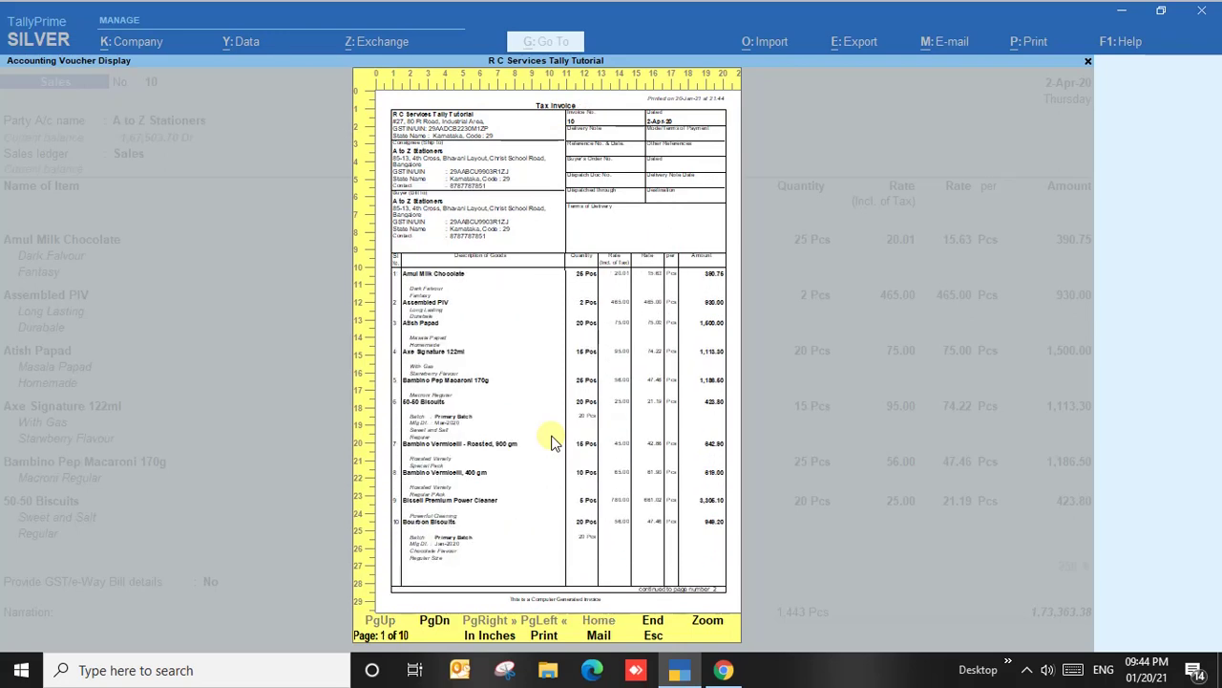
key("Escape")
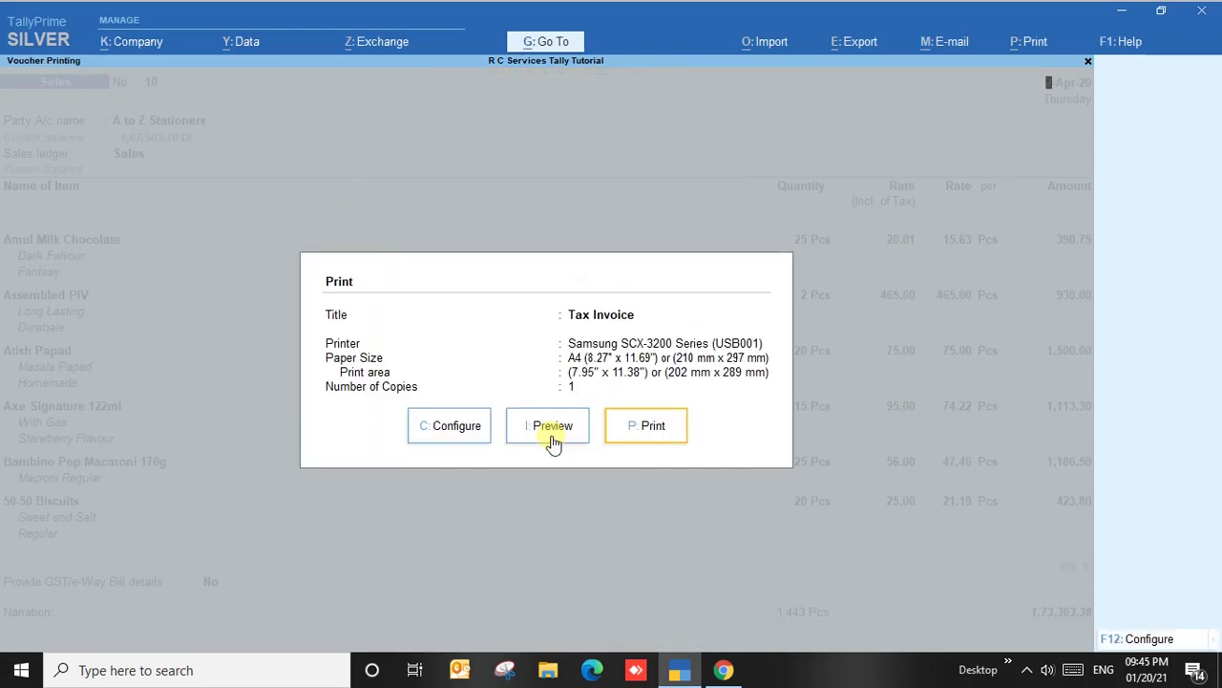
- Leave the print settings and sales voucher No. 10 without saving, and back out of the Sales Register to the Gateway of Tally
left_click(551, 435)
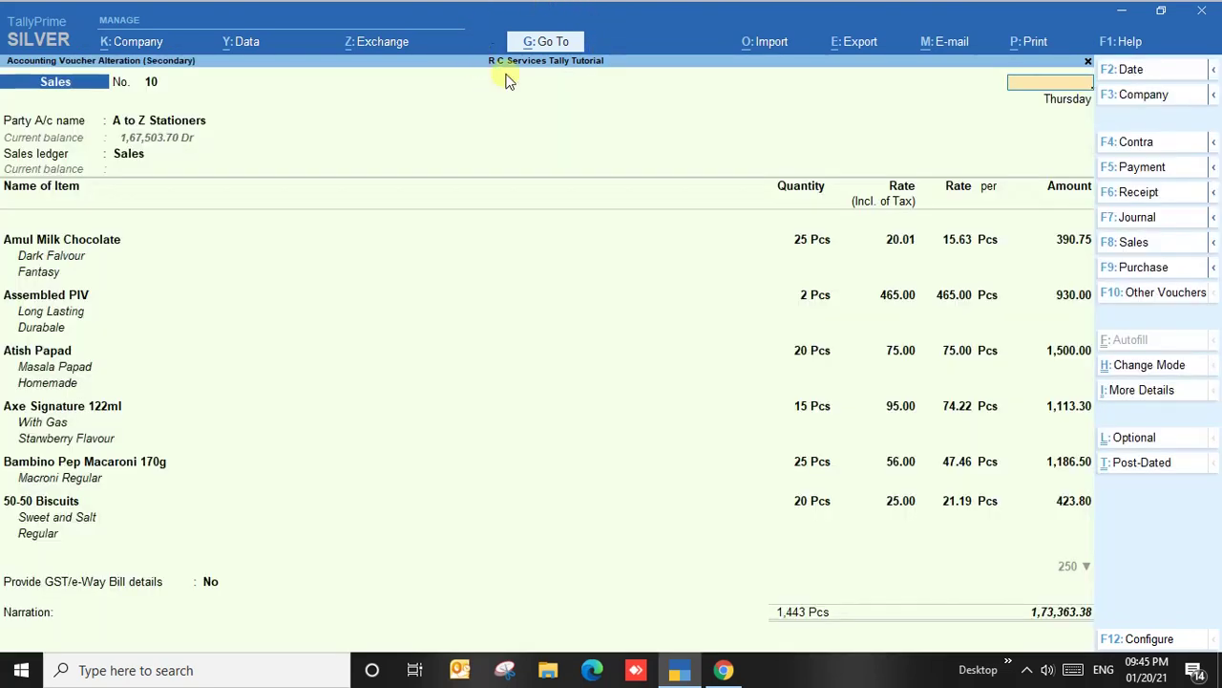
key("Escape")
key("y")
key("Escape")
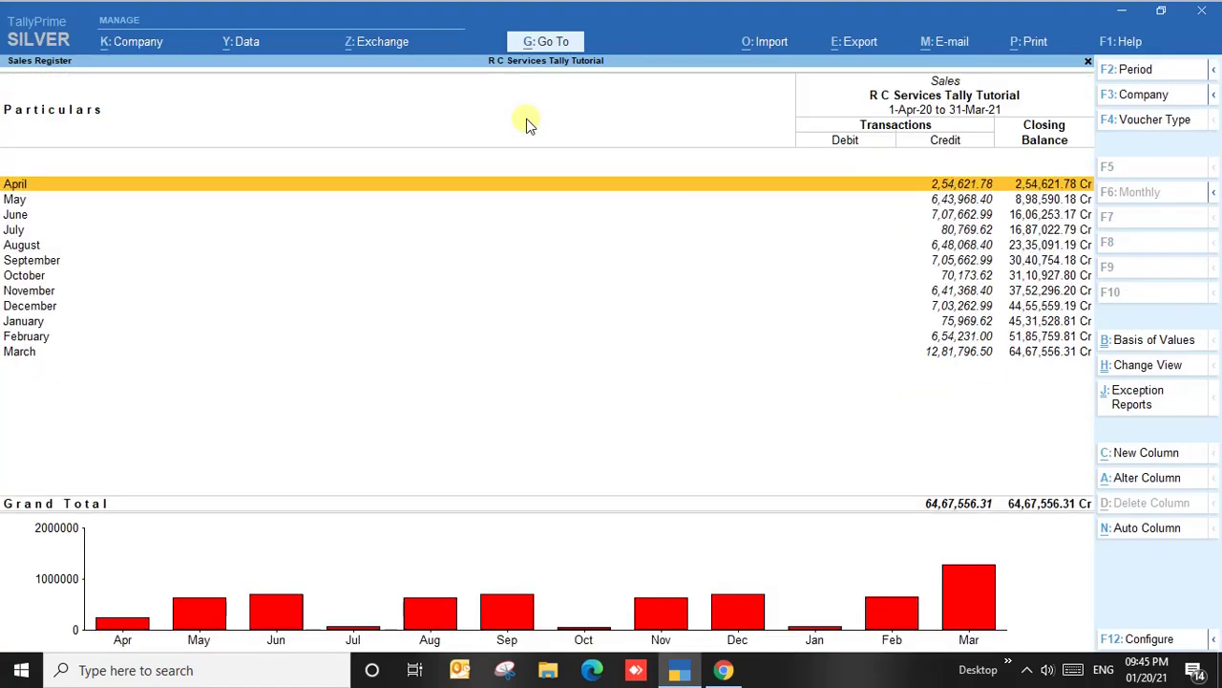
key("Escape")
key("Escape")
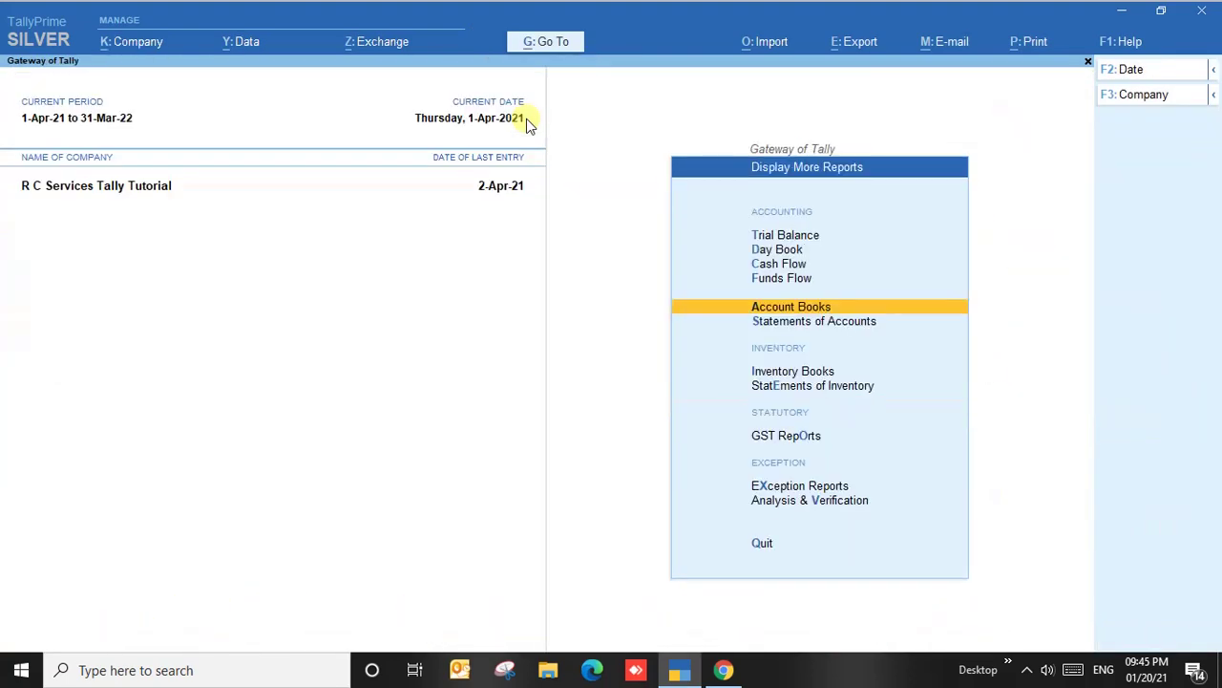
key("Escape")
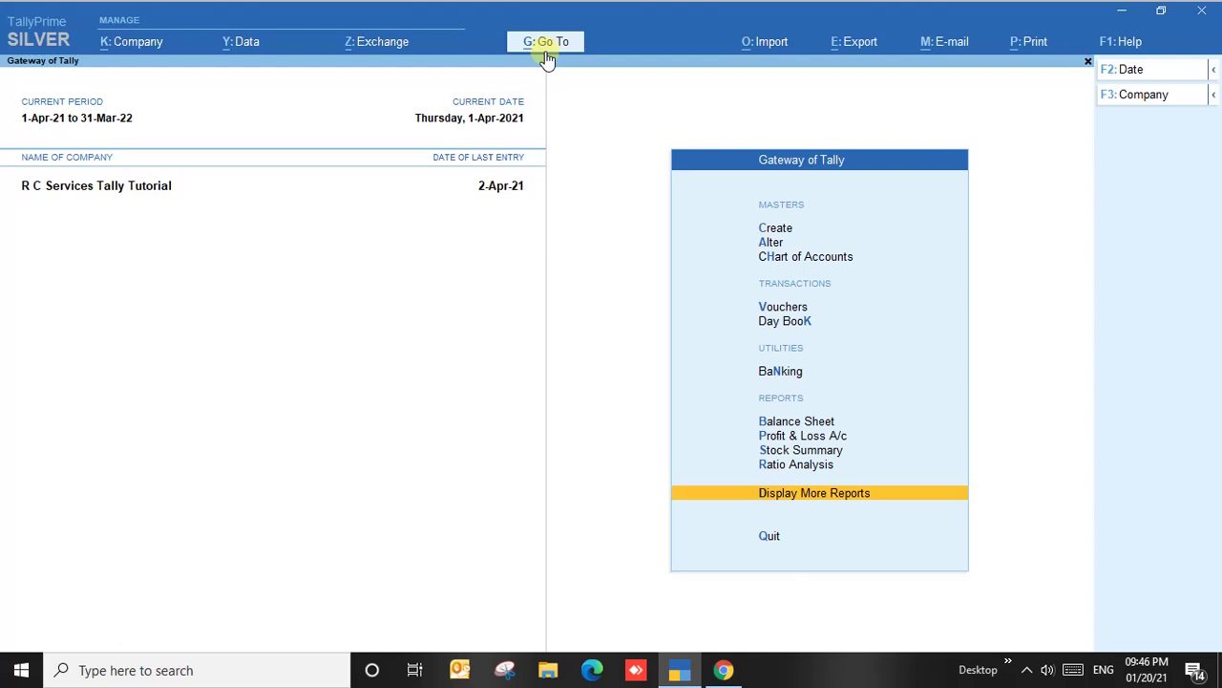
- Locate the Sales Register in Account Books under Display More Reports, and return to the Gateway of Tally without opening it
key("Return")
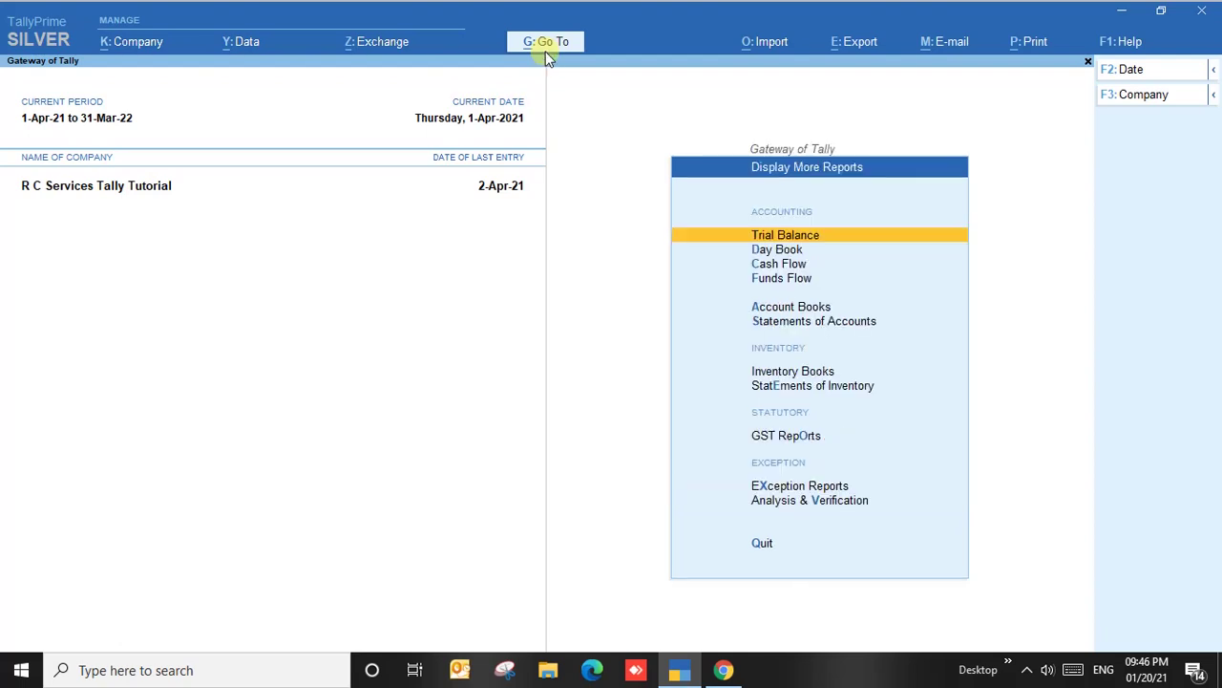
key("Down")
key("Down")
key("Down")
key("Down")
key("Return")
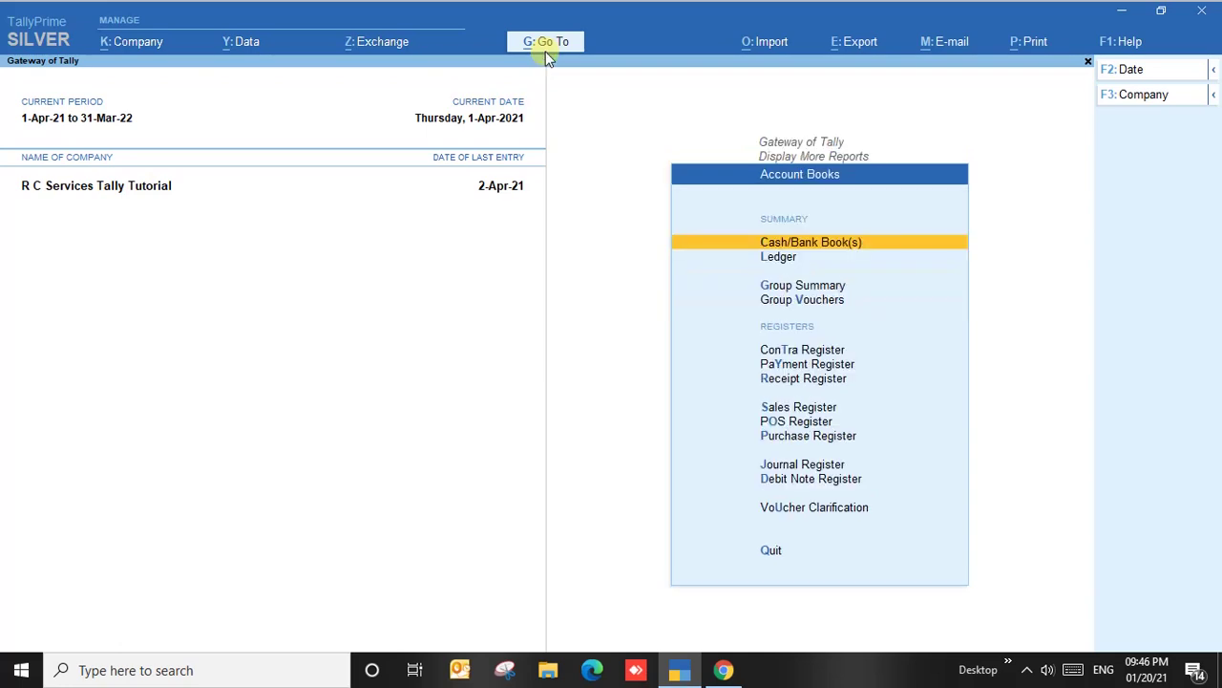
key("Down")
key("Down")
key("Down")
key("Down")
key("Down")
key("Down")
key("Down")
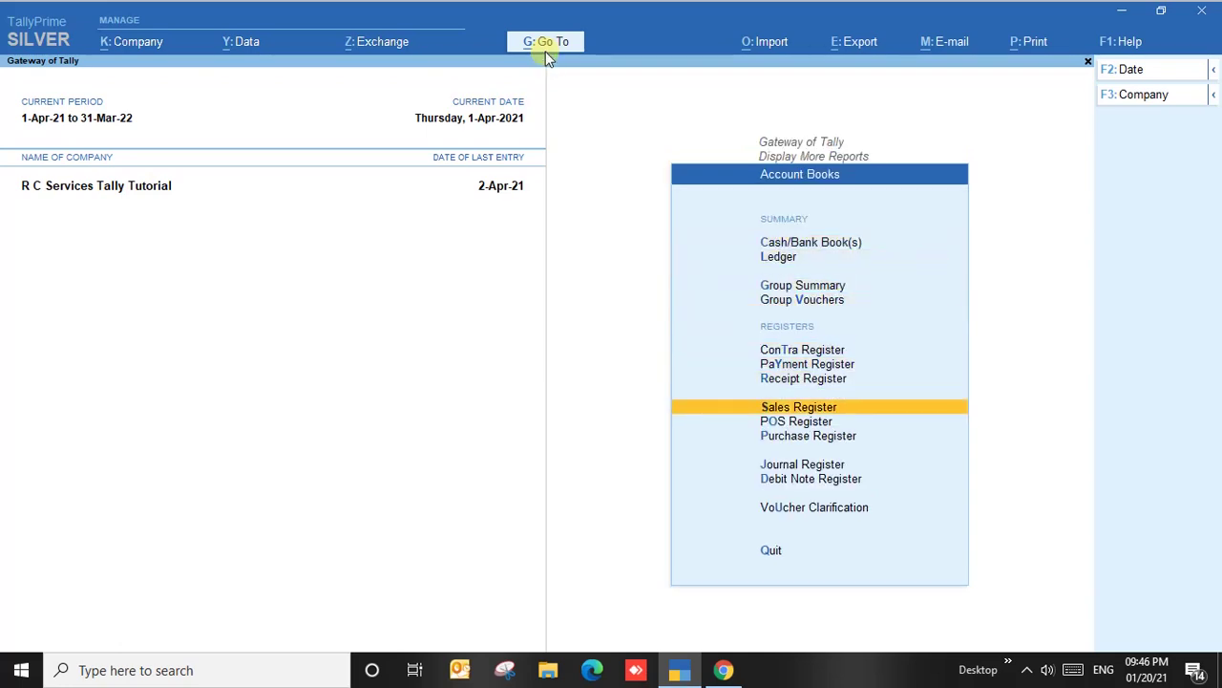
key("Escape")
key("Escape")
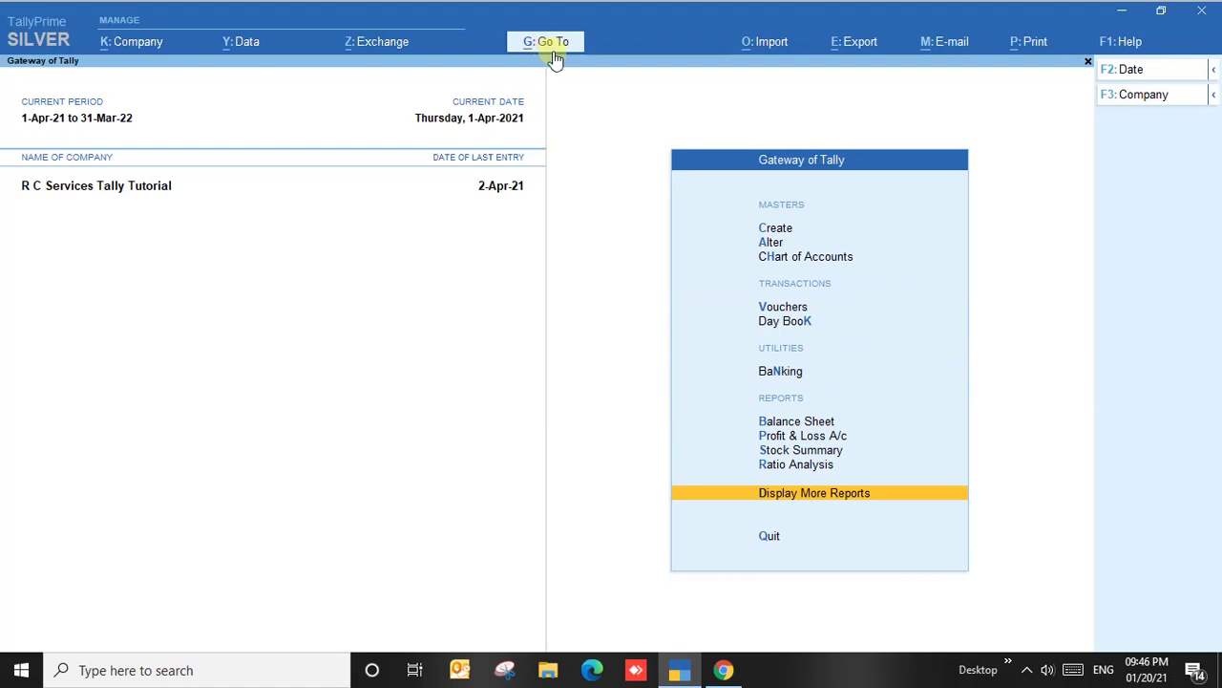
- Search for Sales with the Go To feature and look through the matching reports from Sales Orders to Sales Bills Pending
left_click(552, 49)
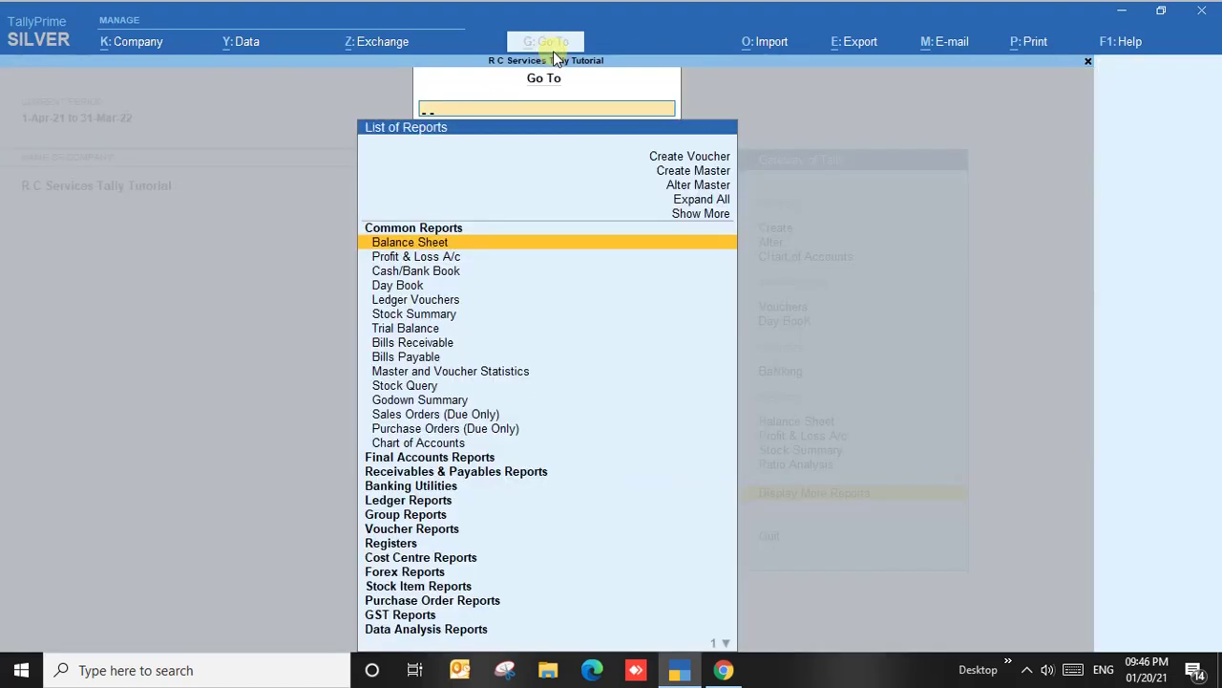
type("Sales")
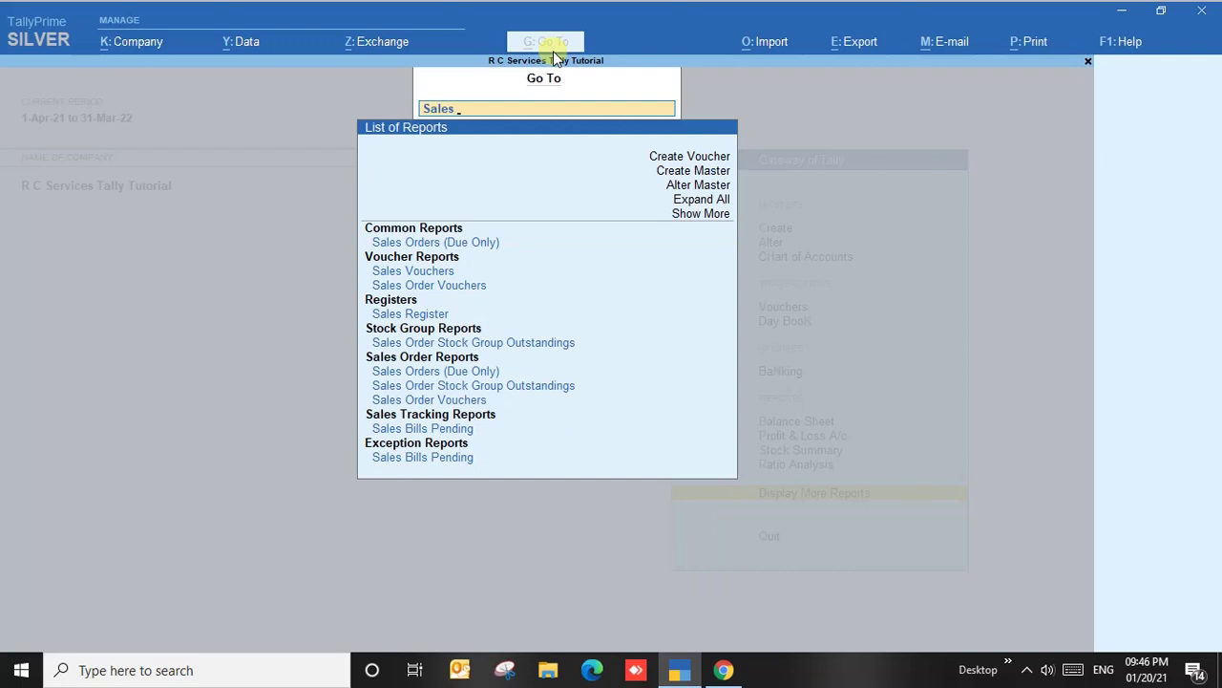
key("Down")
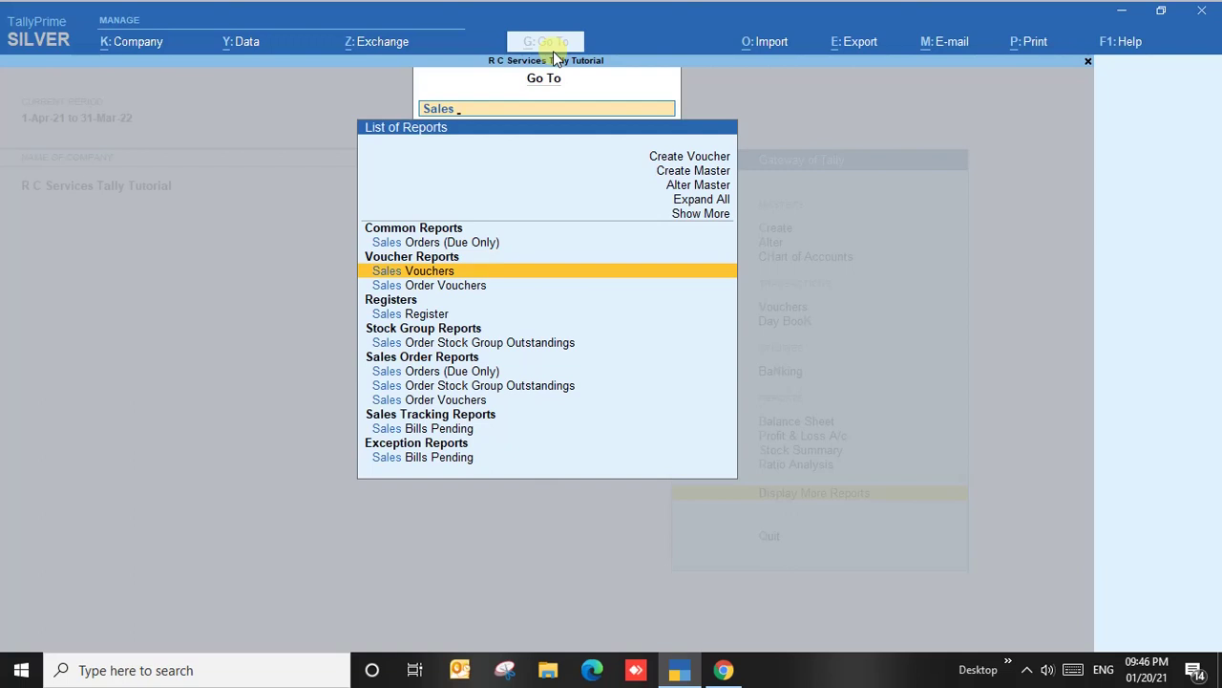
key("Up")
key("Up")
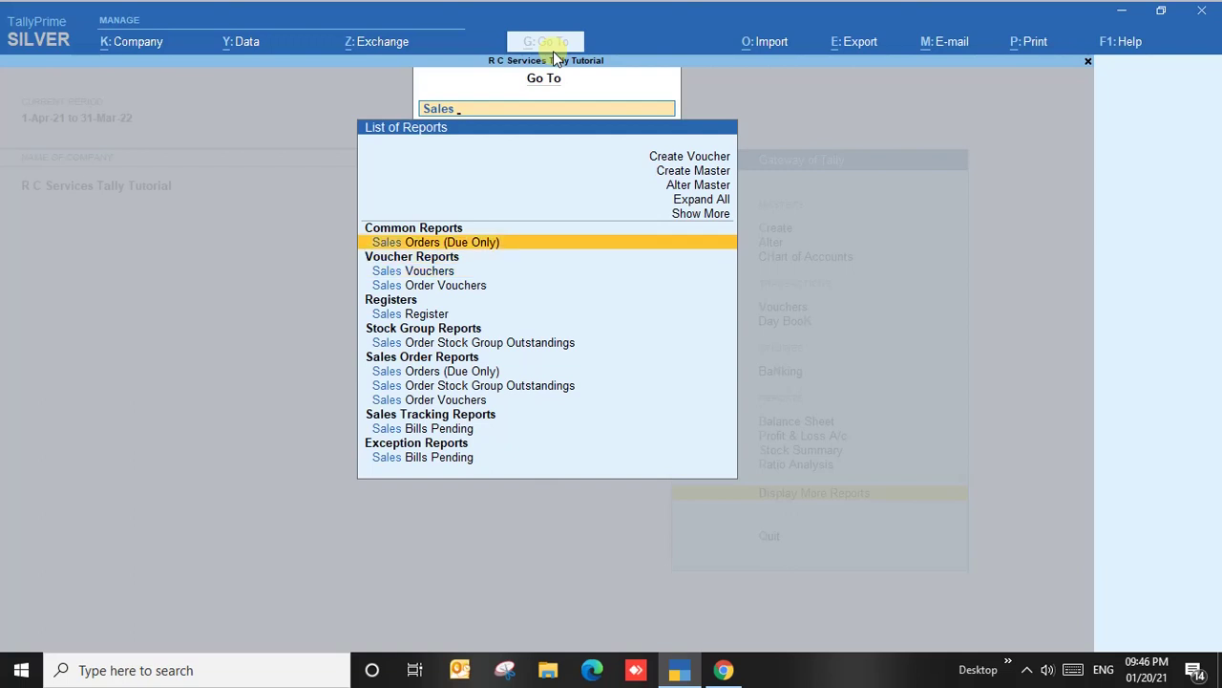
key("Down")
key("Down")
key("Down")
key("Down")
key("Down")
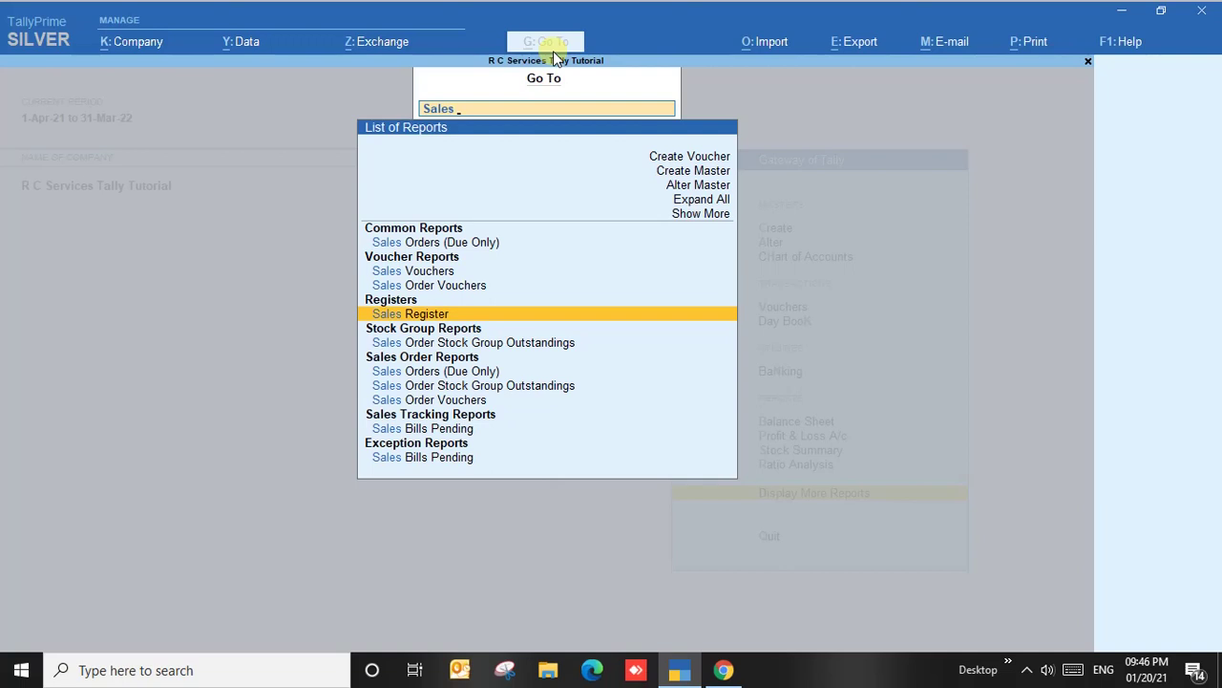
key("Down")
key("Down")
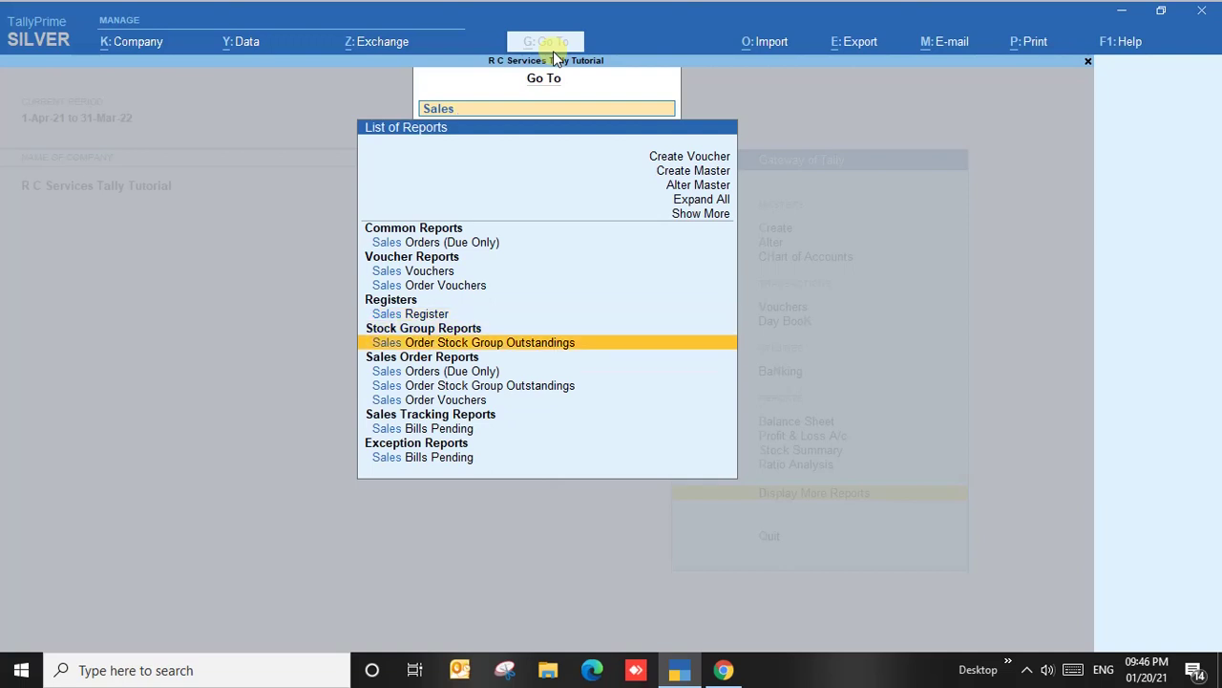
key("Down")
key("Down")
key("Down")
key("Down")
key("Down")
key("Down")
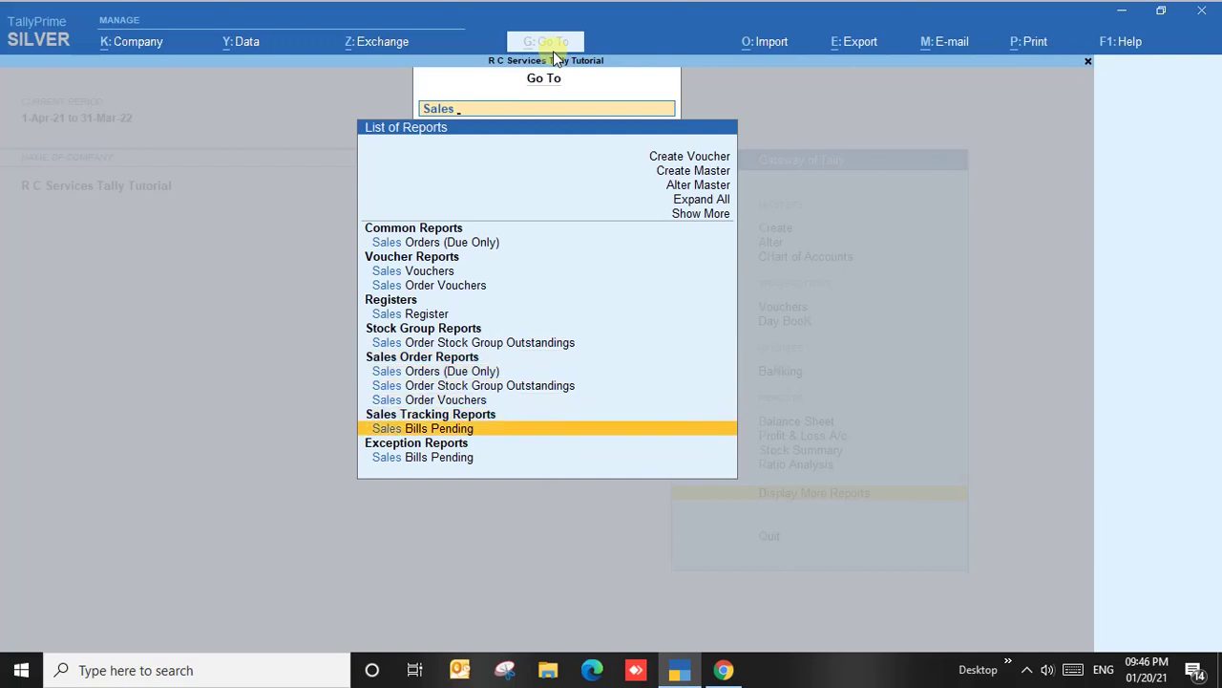
- Open the Sales Register from the Go To results and list the sales vouchers for April 2021
key("Up")
key("Up")
key("Up")
key("Up")
key("Up")
key("Up")
key("Up")
key("Up")
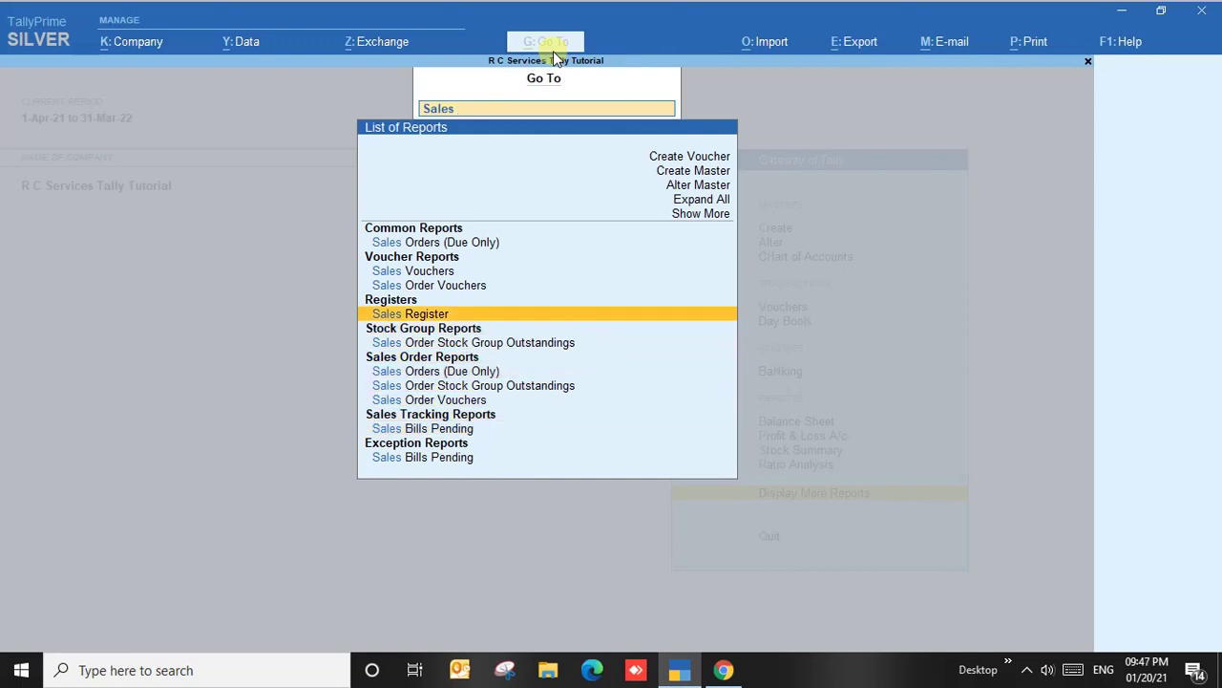
key("Return")
key("Return")
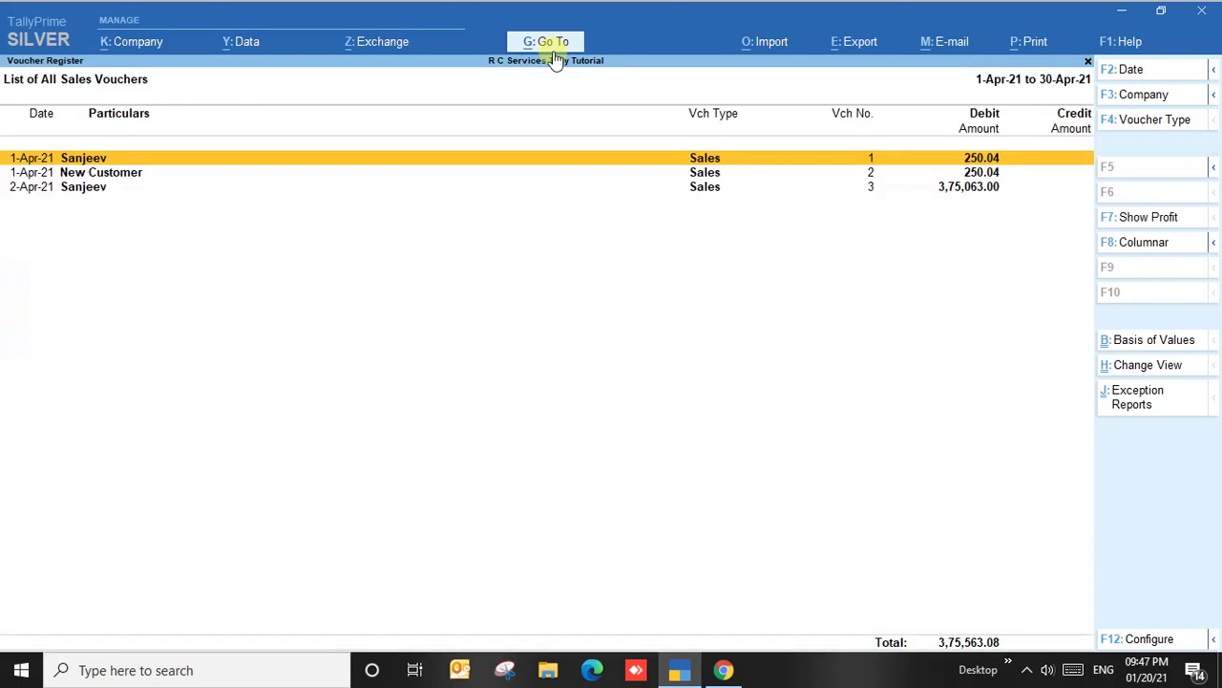
- Open sales voucher No. 3 dated 2-Apr-21 from the list and go through its party and dispatch details to the sales ledger
key("Down")
key("Down")
key("Return")
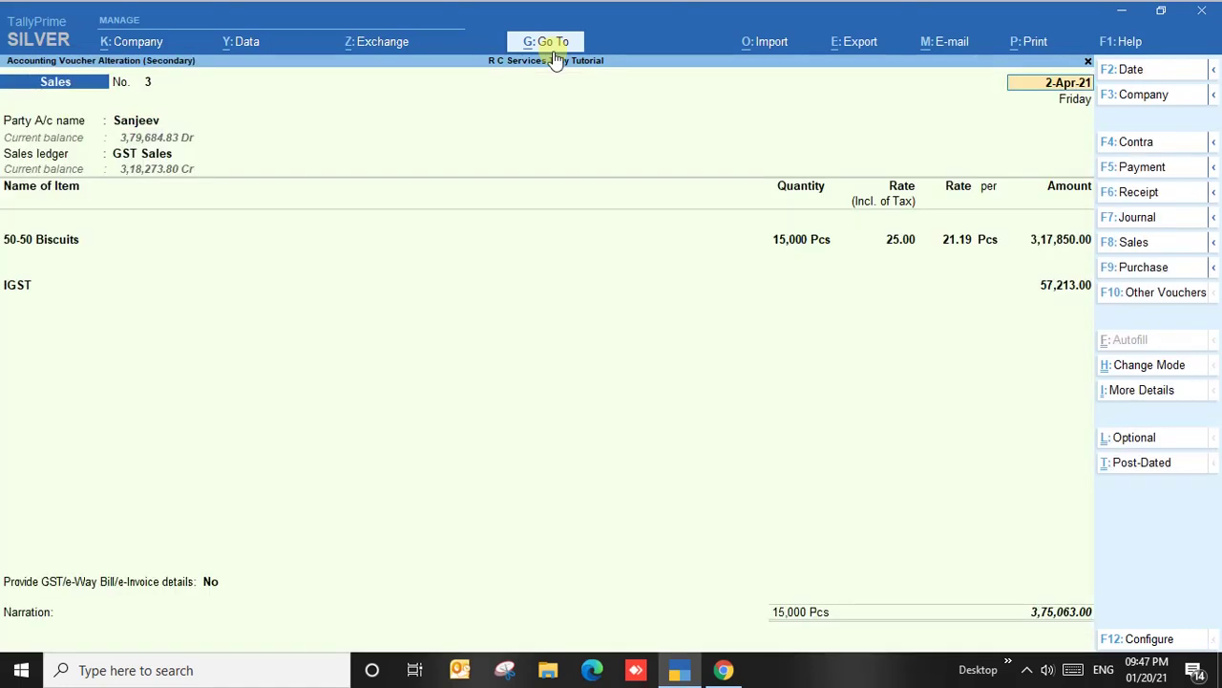
key("Return")
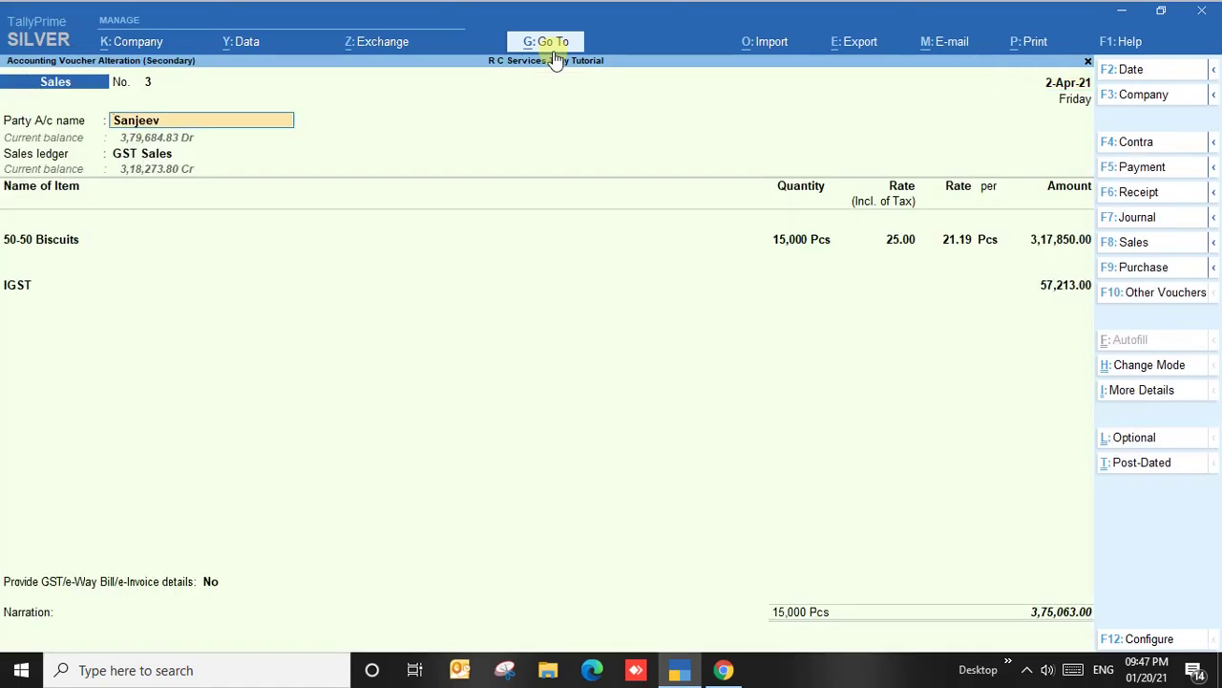
key("Return")
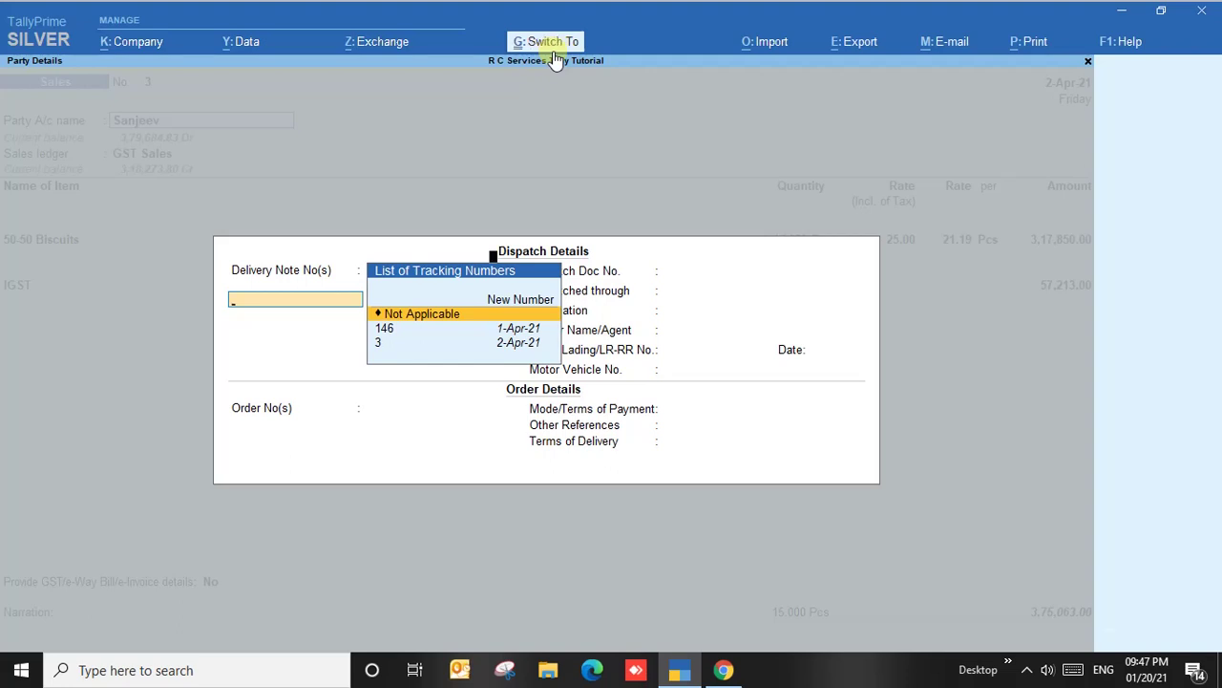
key("ctrl+a")
key("ctrl+a")
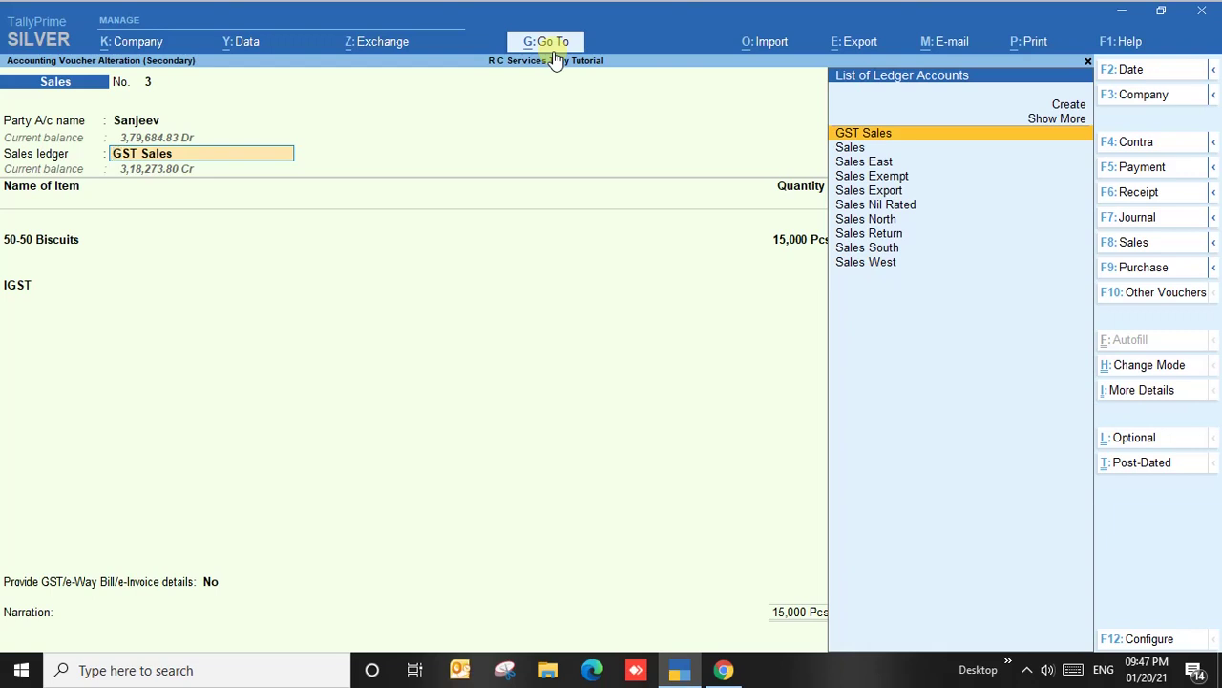
- Look through the other reports available for printing, from All Ledger Accounts to Bills Payable
left_click(1033, 44)
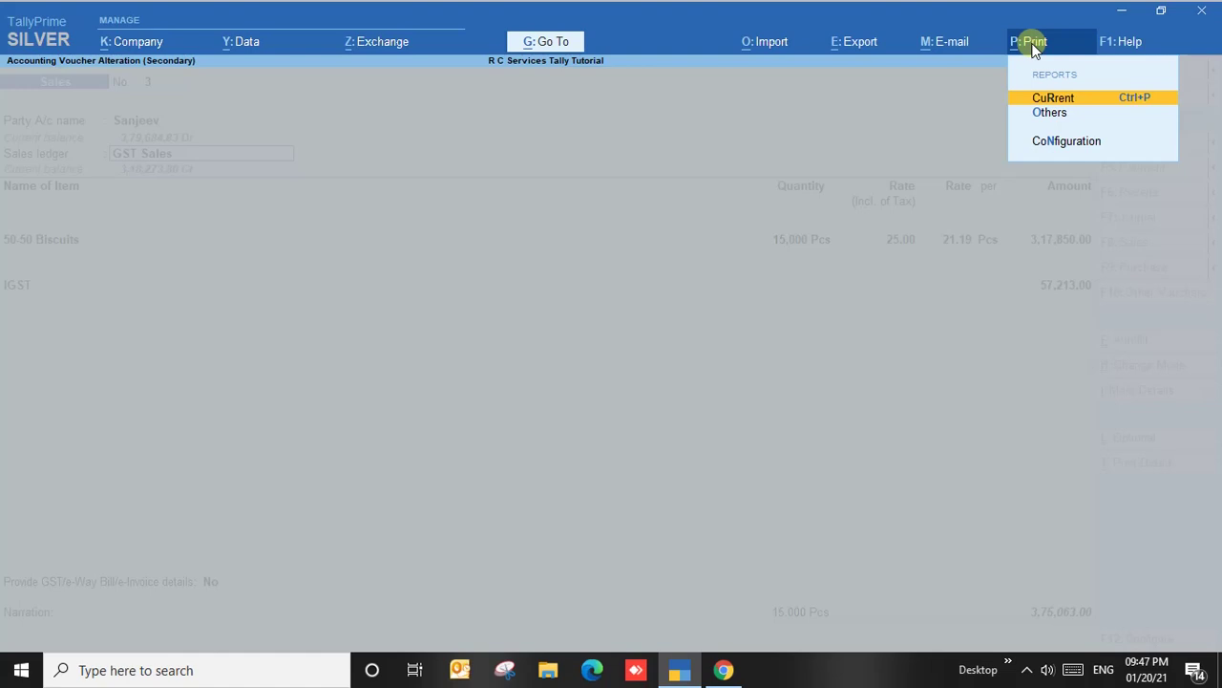
key("Down")
key("Return")
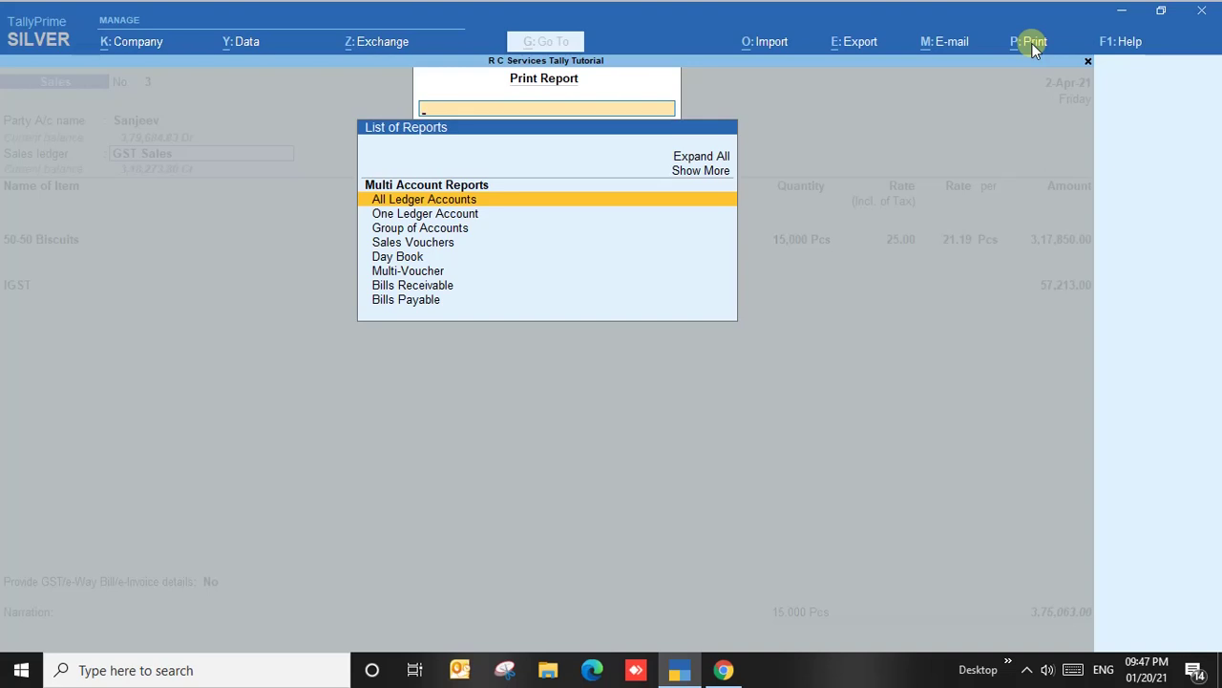
key("Down")
key("Down")
key("Down")
key("Down")
key("Down")
key("Down")
key("Down")
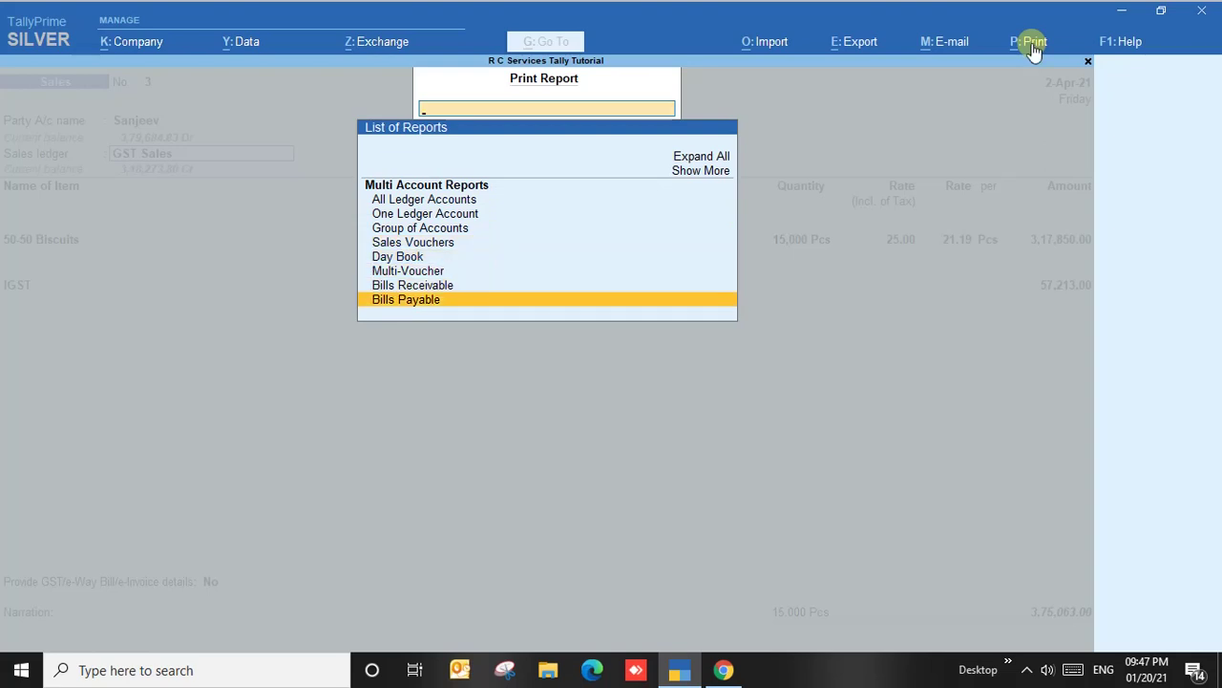
- Preview the Bills Receivable report for printing, and return to the sales voucher without printing it
key("Up")
key("Return")
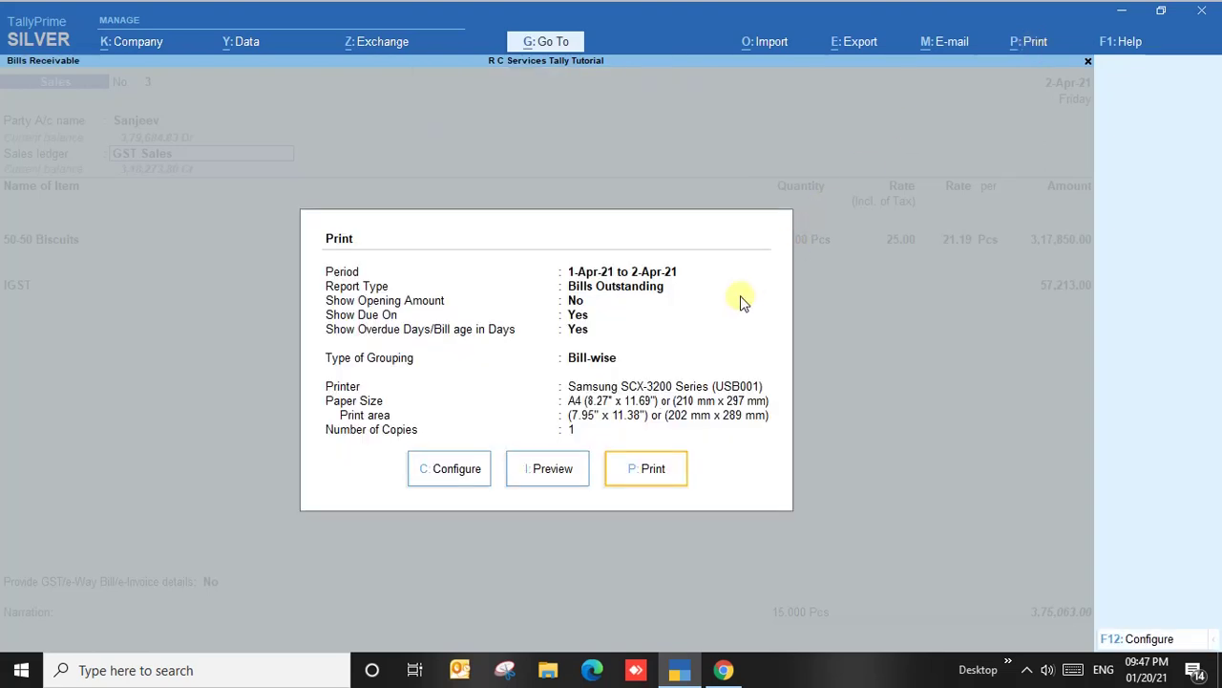
left_click(552, 469)
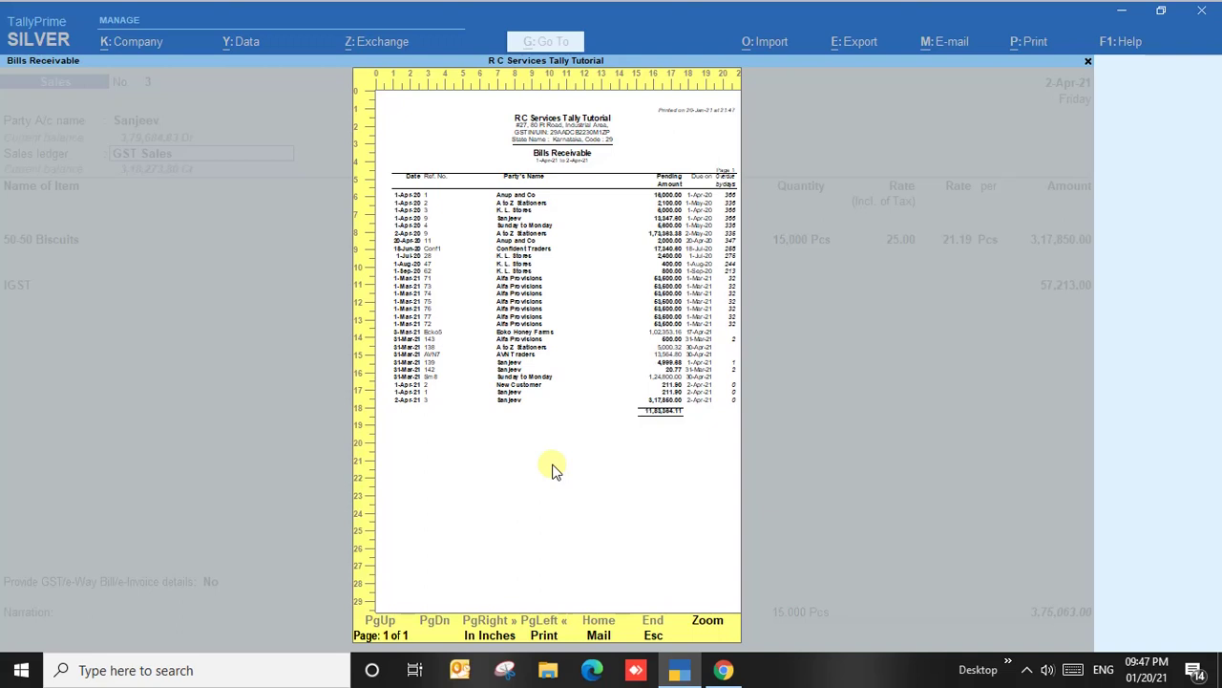
key("Escape")
key("Escape")
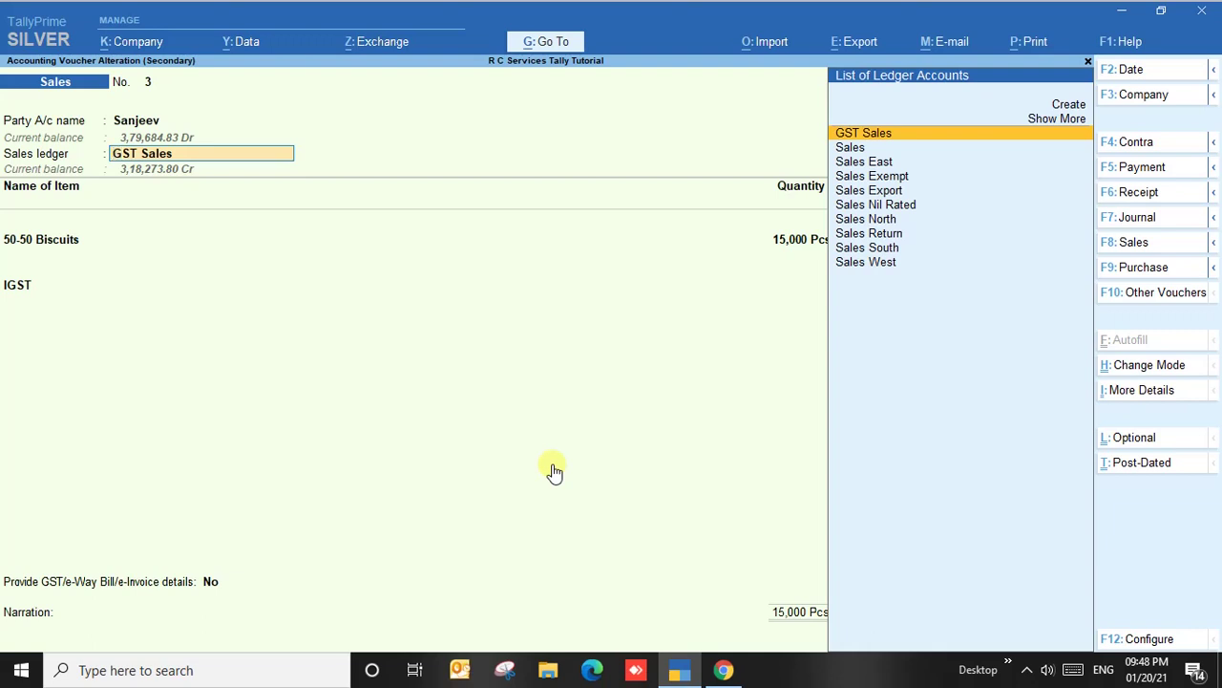
- Start a new voucher from the open sales voucher with the Go To feature's Create Voucher option, and change its type to Payment
left_click(544, 42)
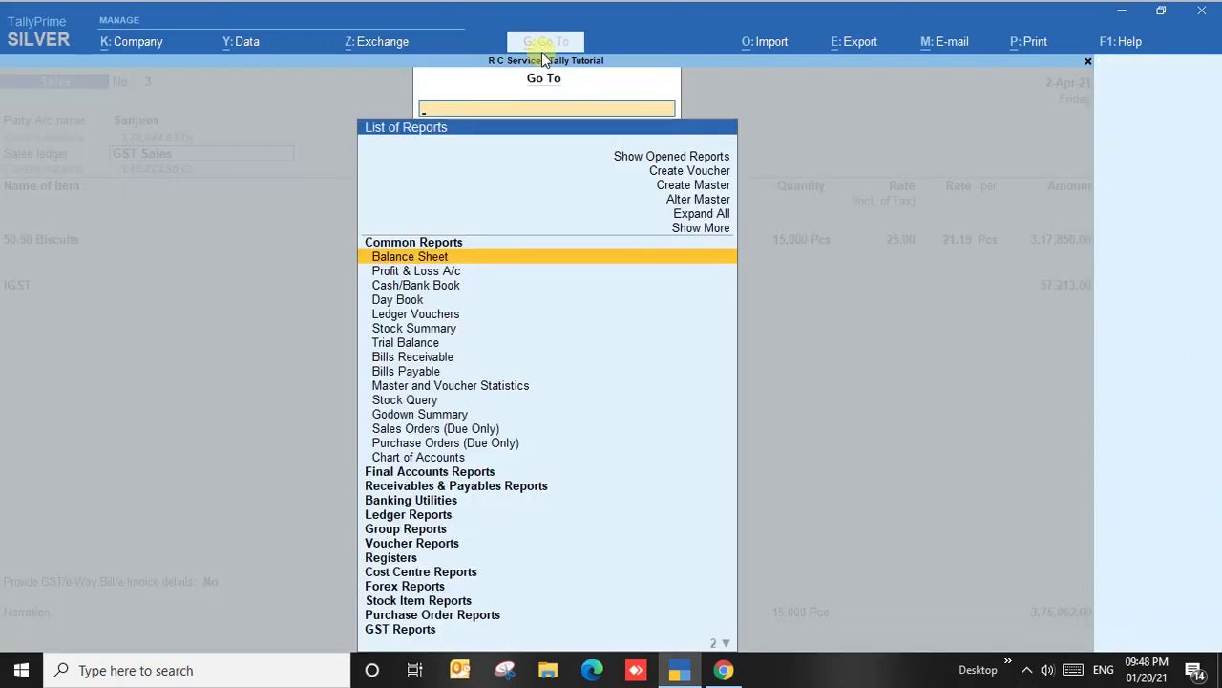
key("Up")
key("Up")
key("Up")
key("Up")
key("Up")
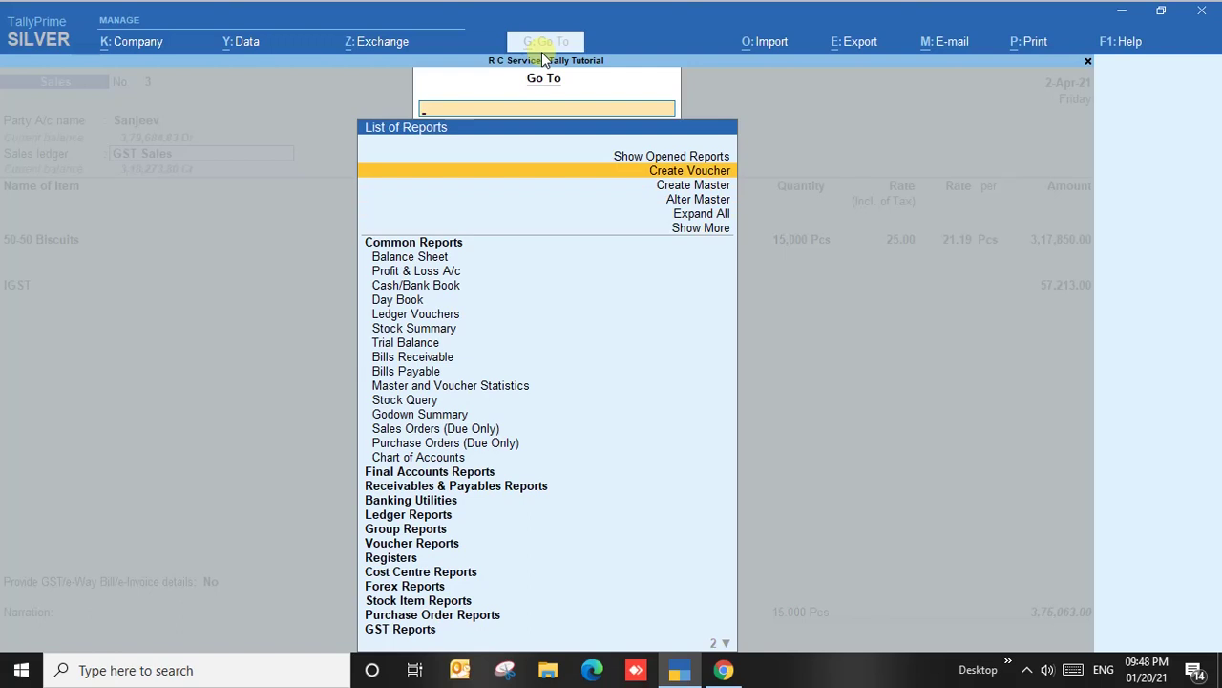
key("Return")
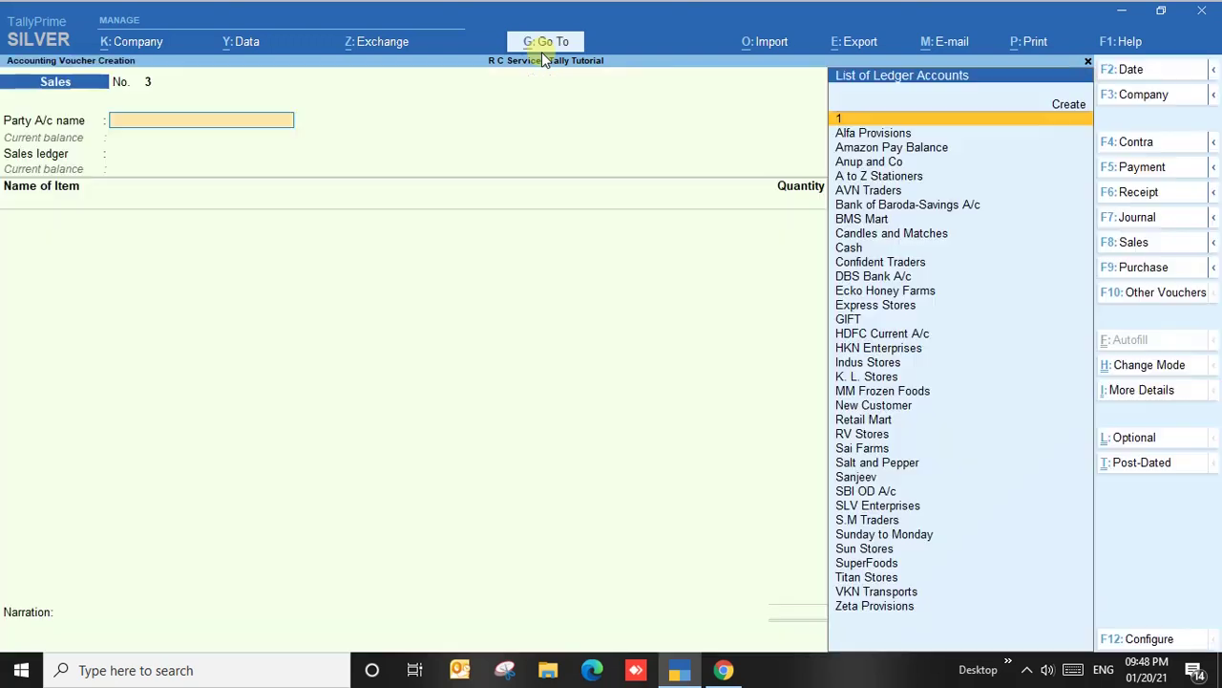
left_click(1142, 167)
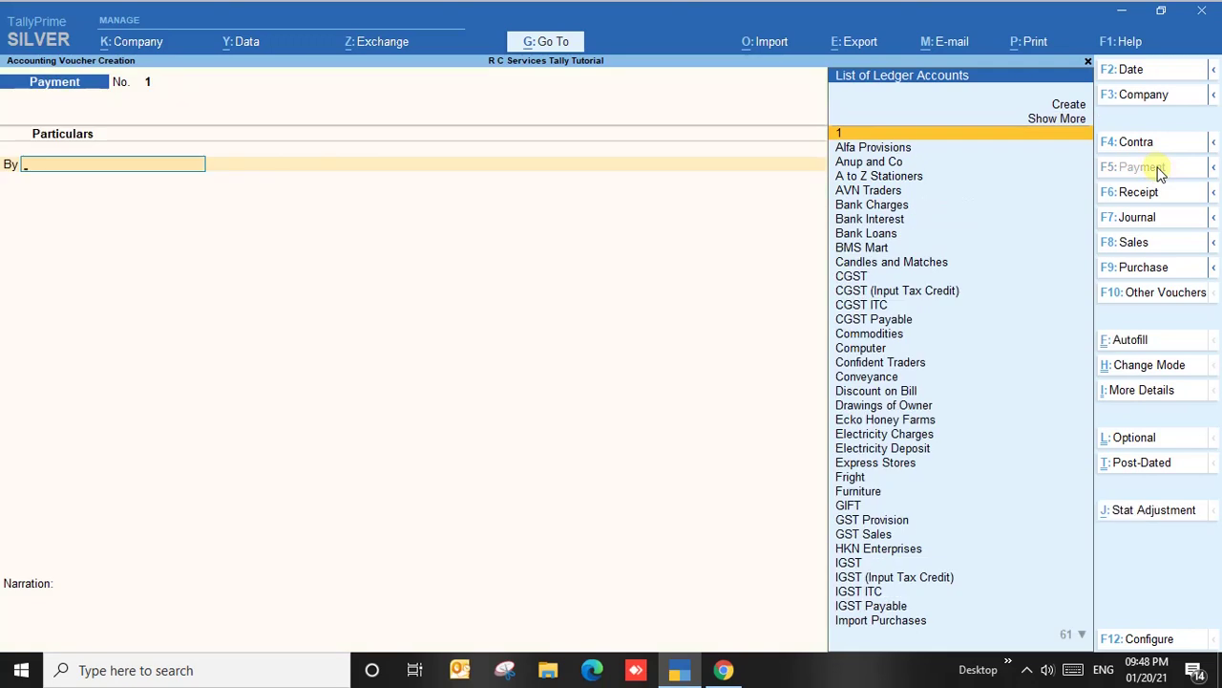
- Debit Alfa Provisions with 1000 in the payment voucher and allocate the full amount as On Account
key("Down")
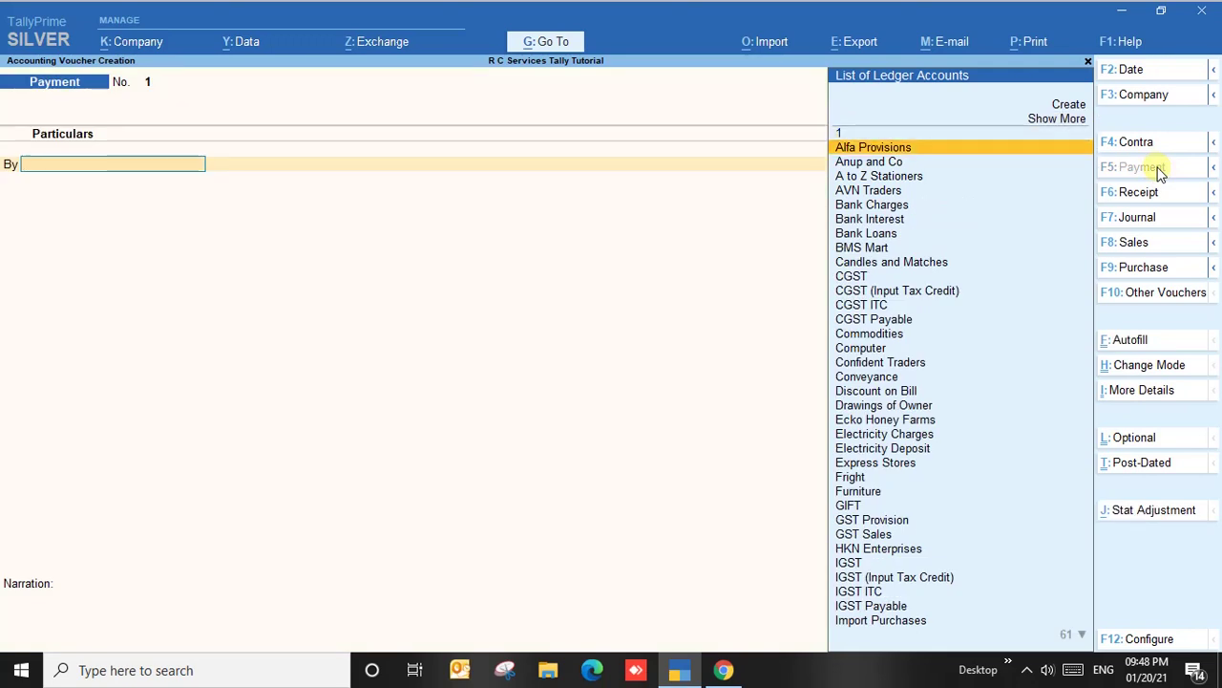
key("Return")
type("1000")
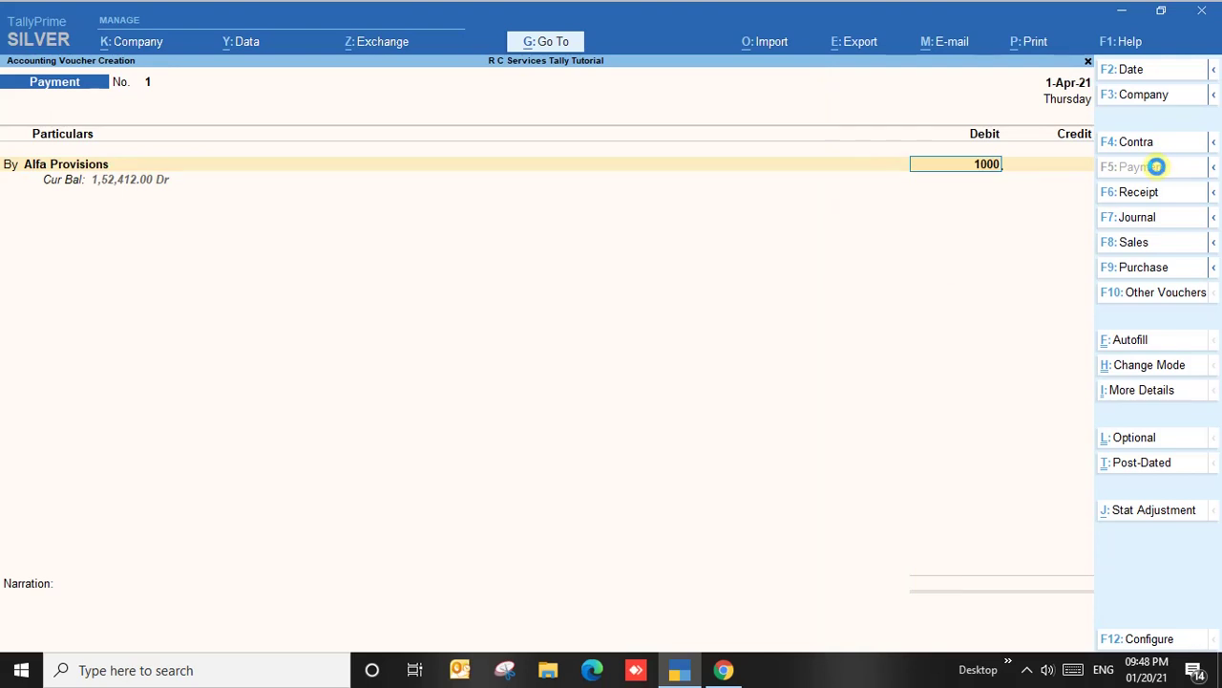
key("Return")
key("Down")
key("Down")
key("Return")
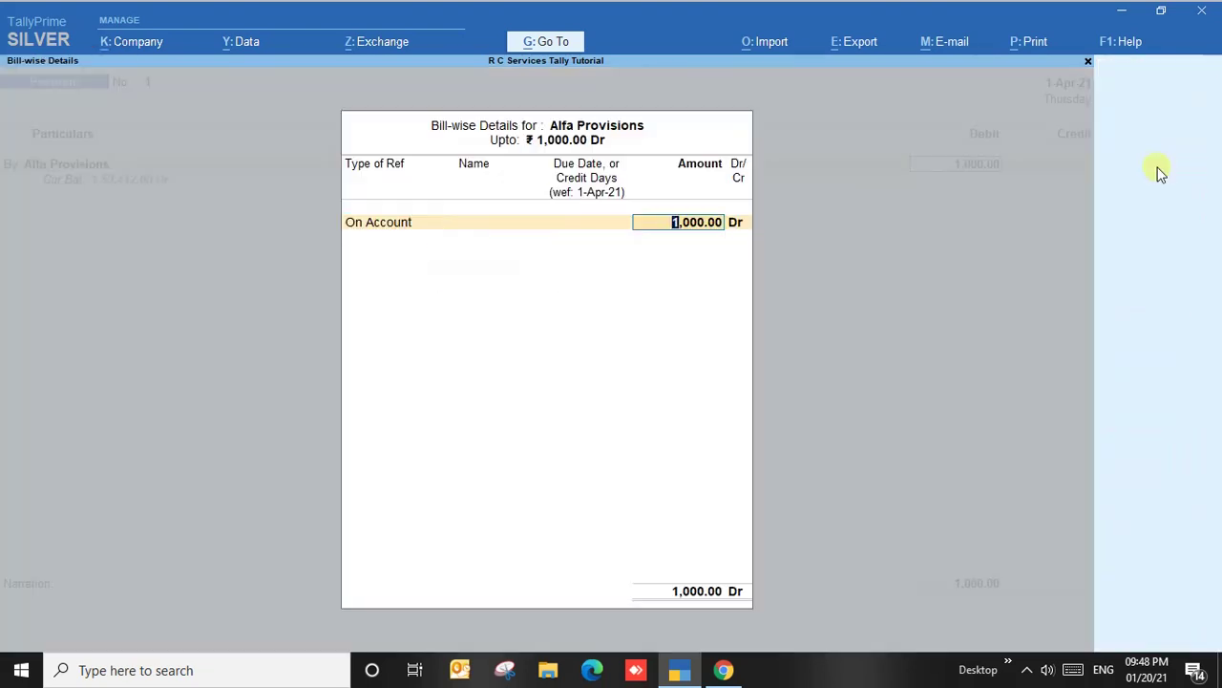
key("Return")
key("Return")
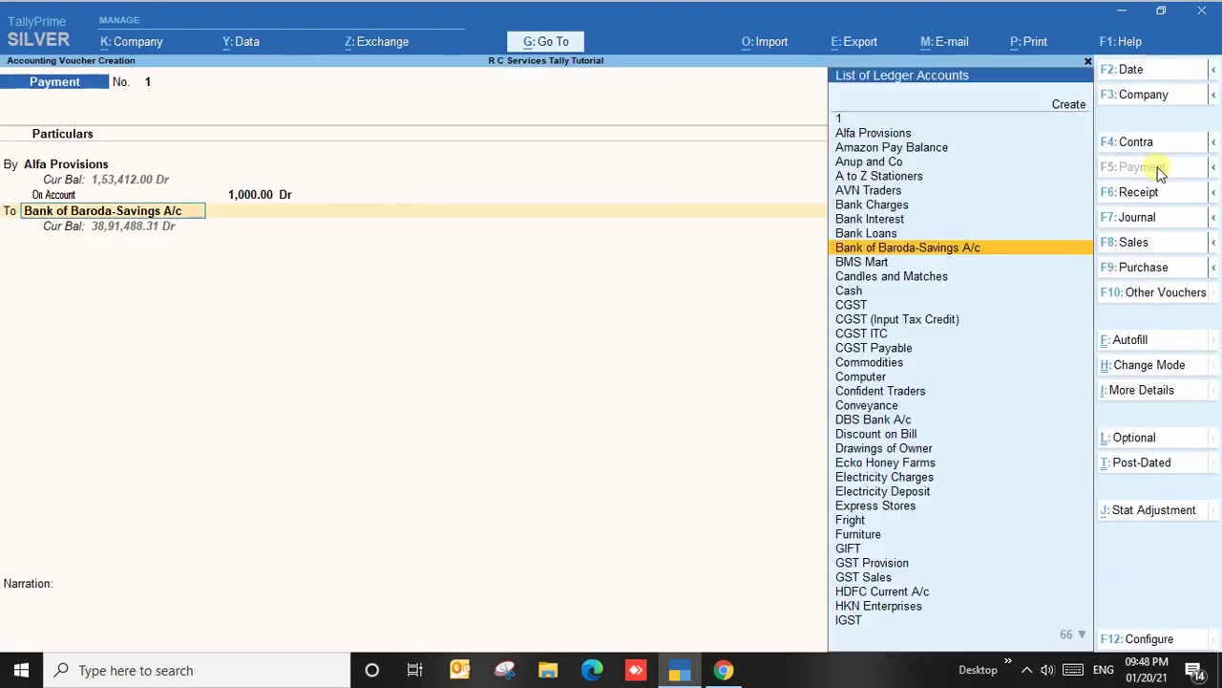
- Credit Bank of Baroda-Savings A/c with 1,000.00 by cheque dated 1-Apr-21, and save the payment voucher
key("Return")
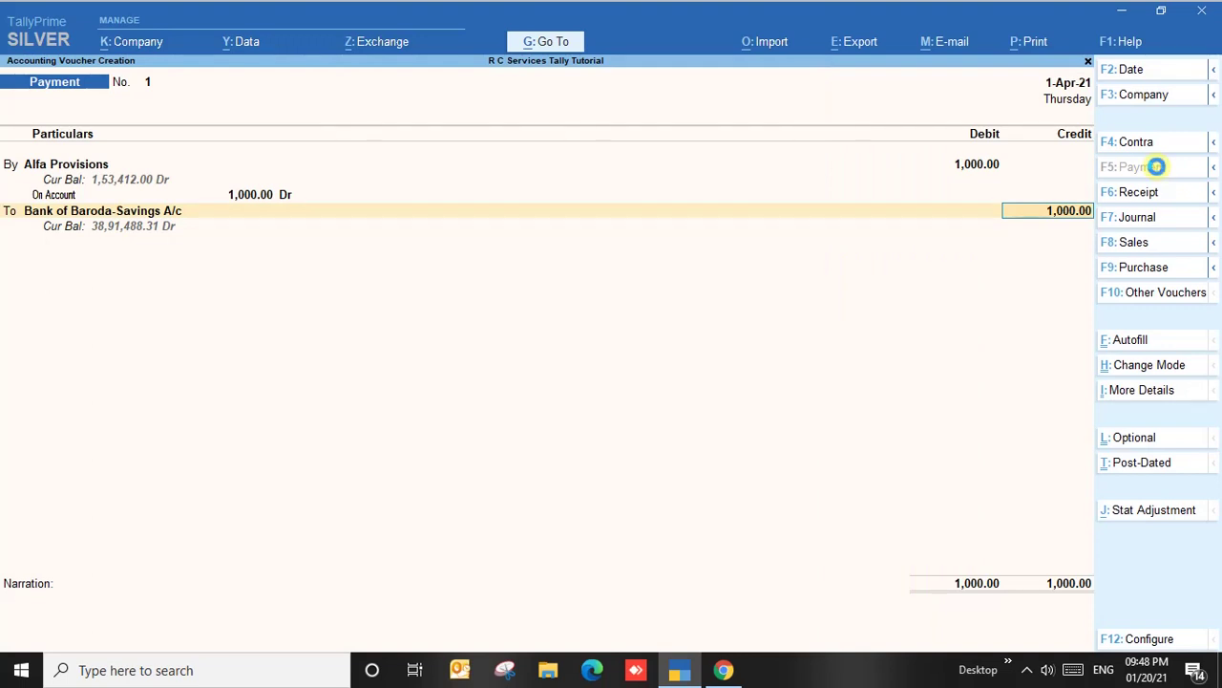
key("Return")
key("Return")
key("Return")
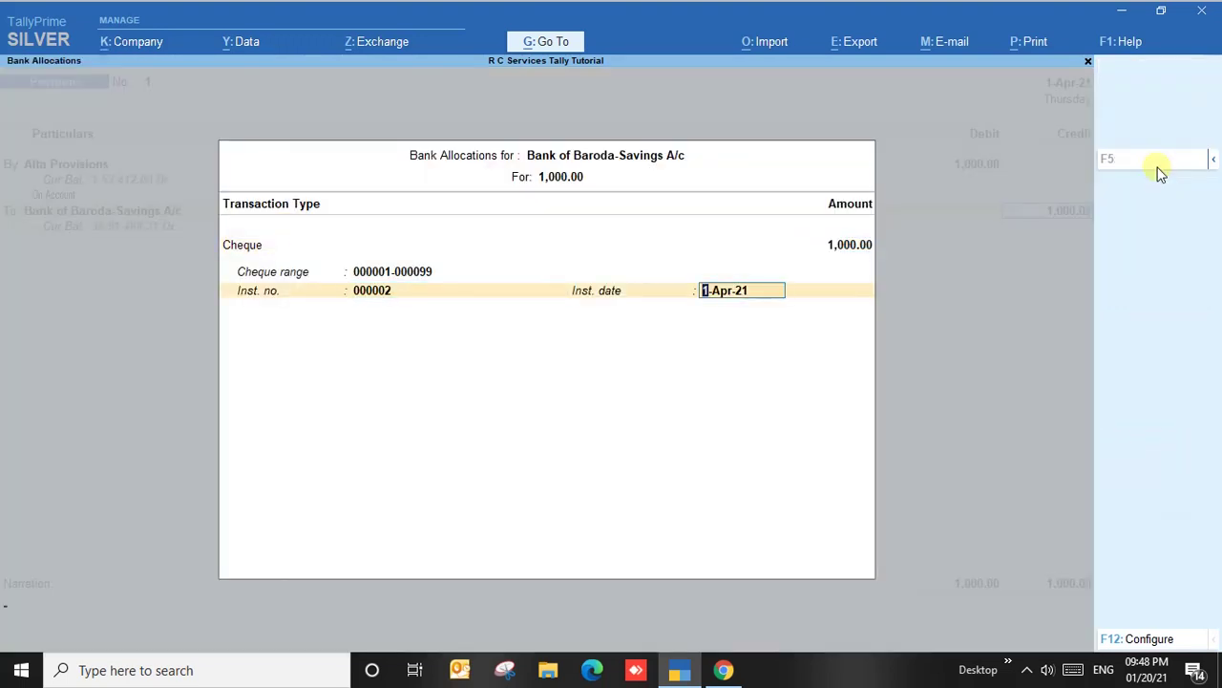
key("Return")
key("Return")
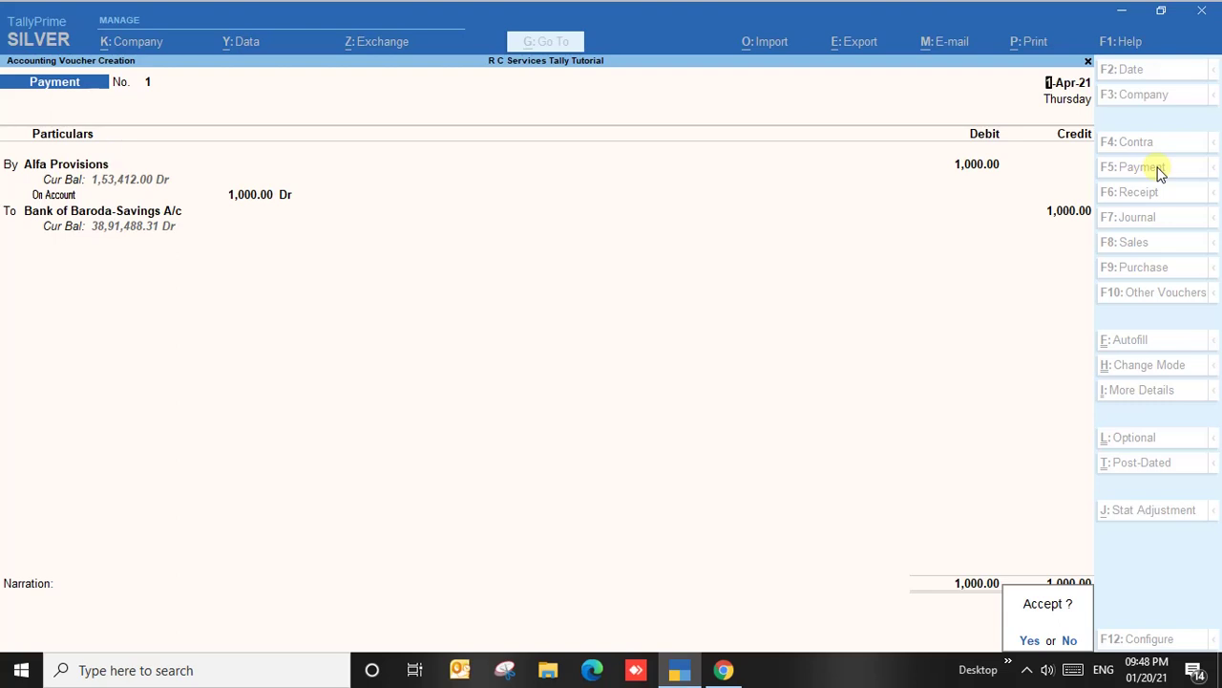
key("Return")
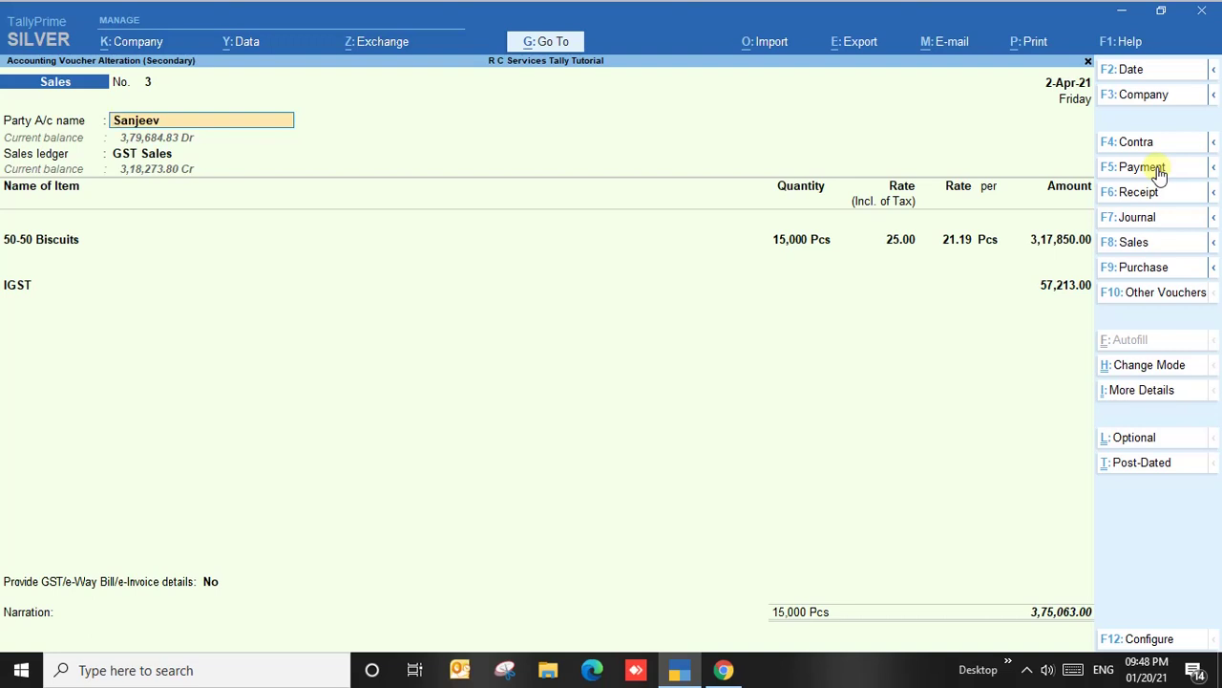
- Open the Balance Sheet by searching for Bal in Go To, and view its print settings without printing
left_click(548, 48)
type("Bal")
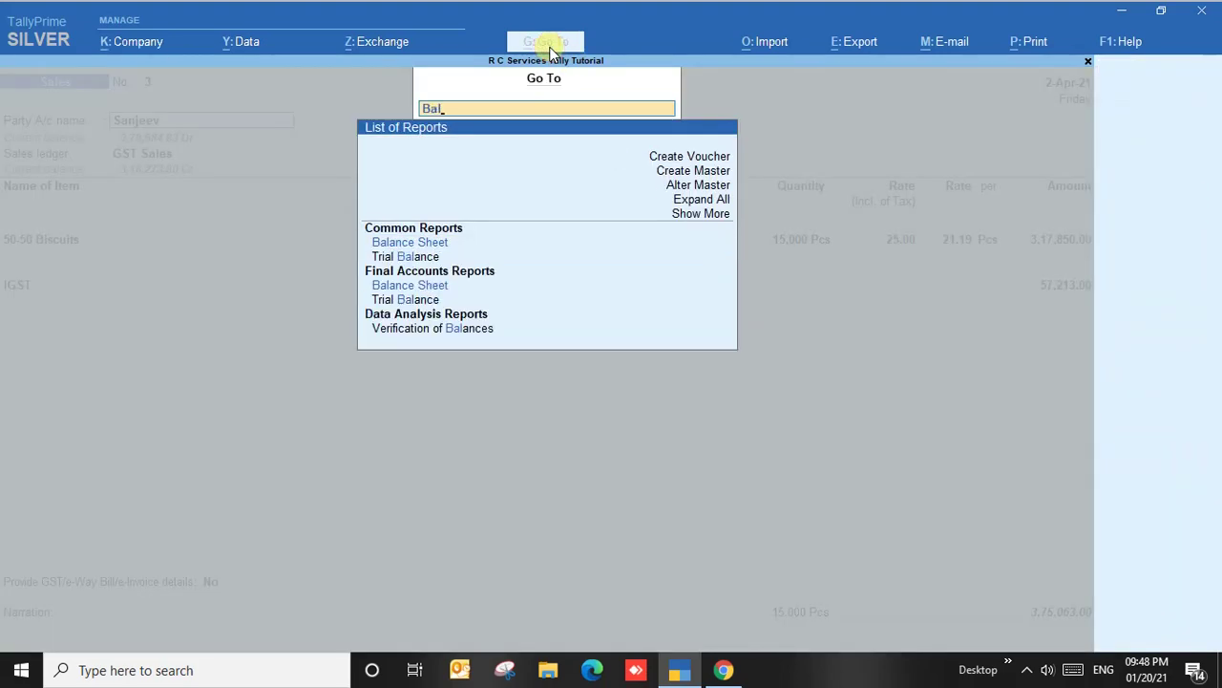
key("Return")
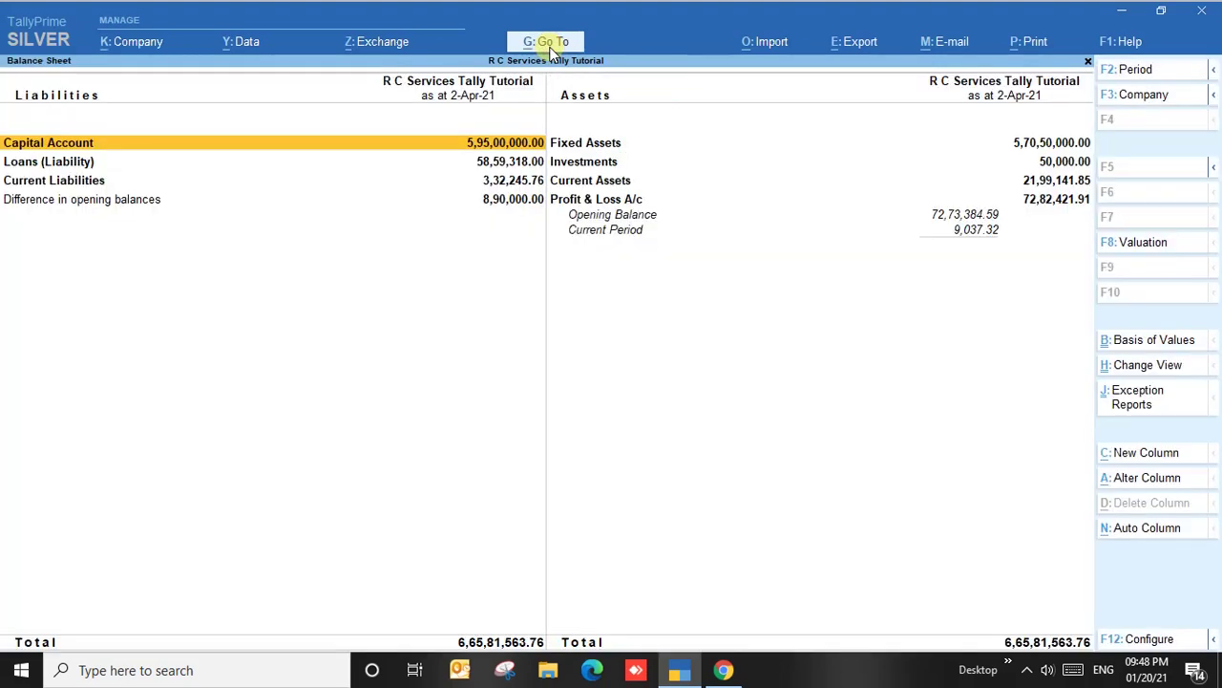
left_click(1027, 43)
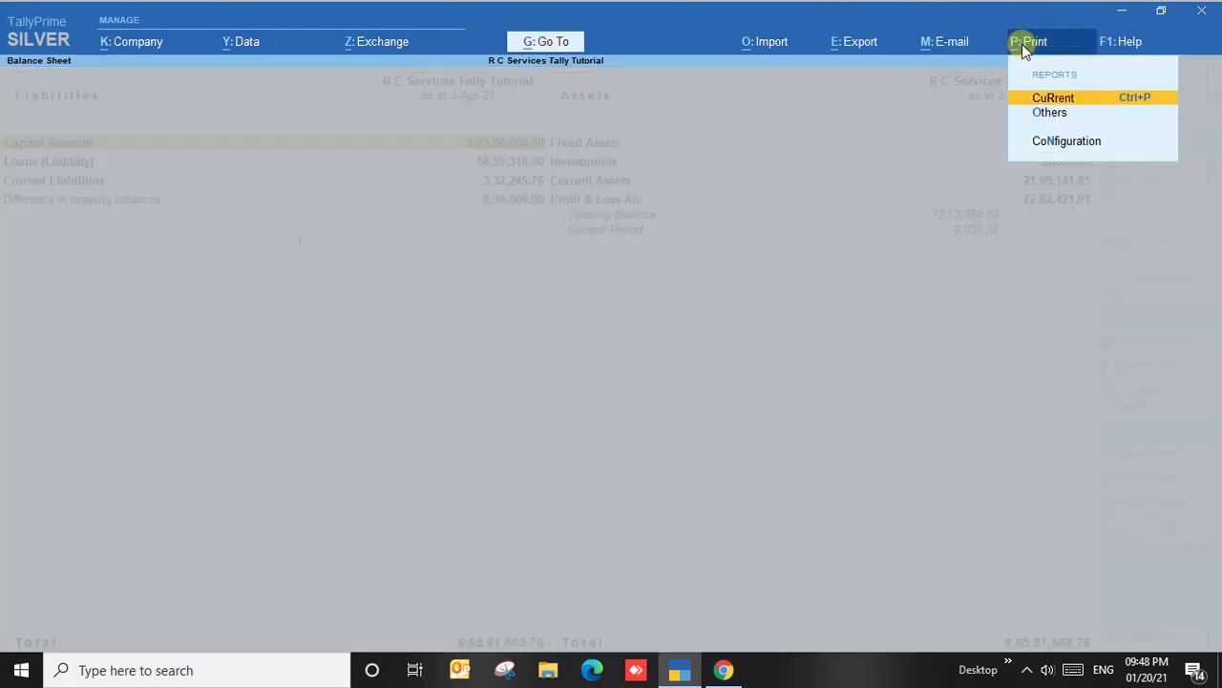
key("Return")
key("Escape")
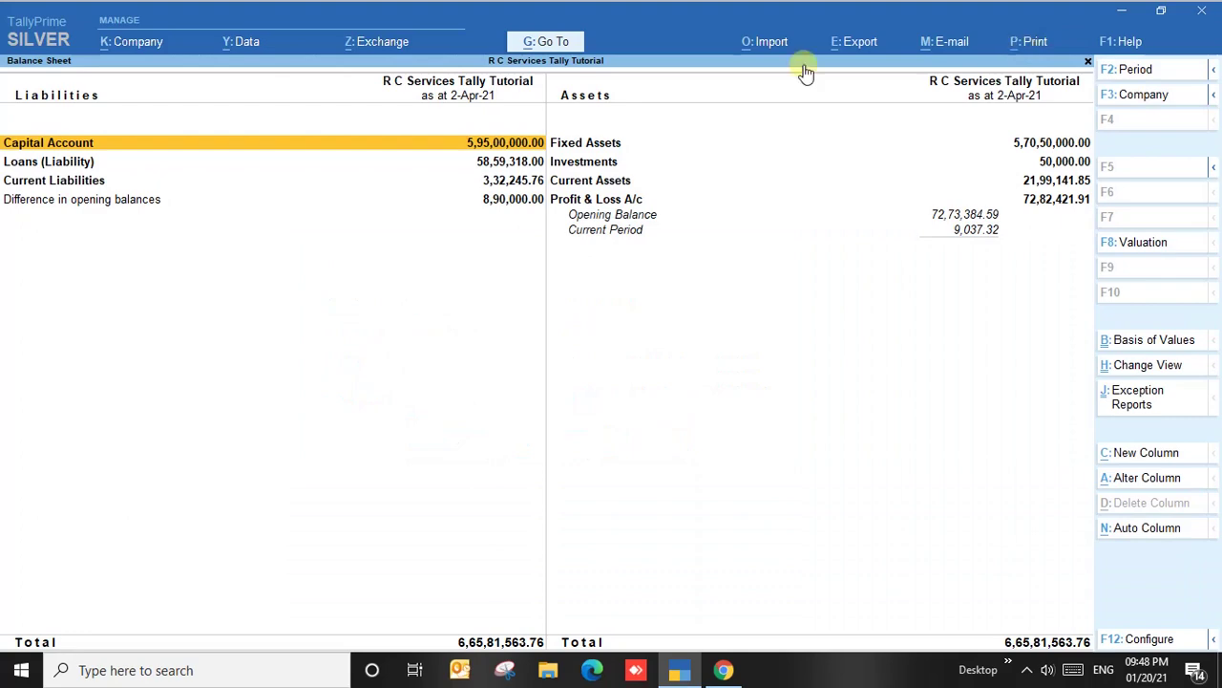
- Search for Stock with Go To and open the Stock Summary report
left_click(561, 53)
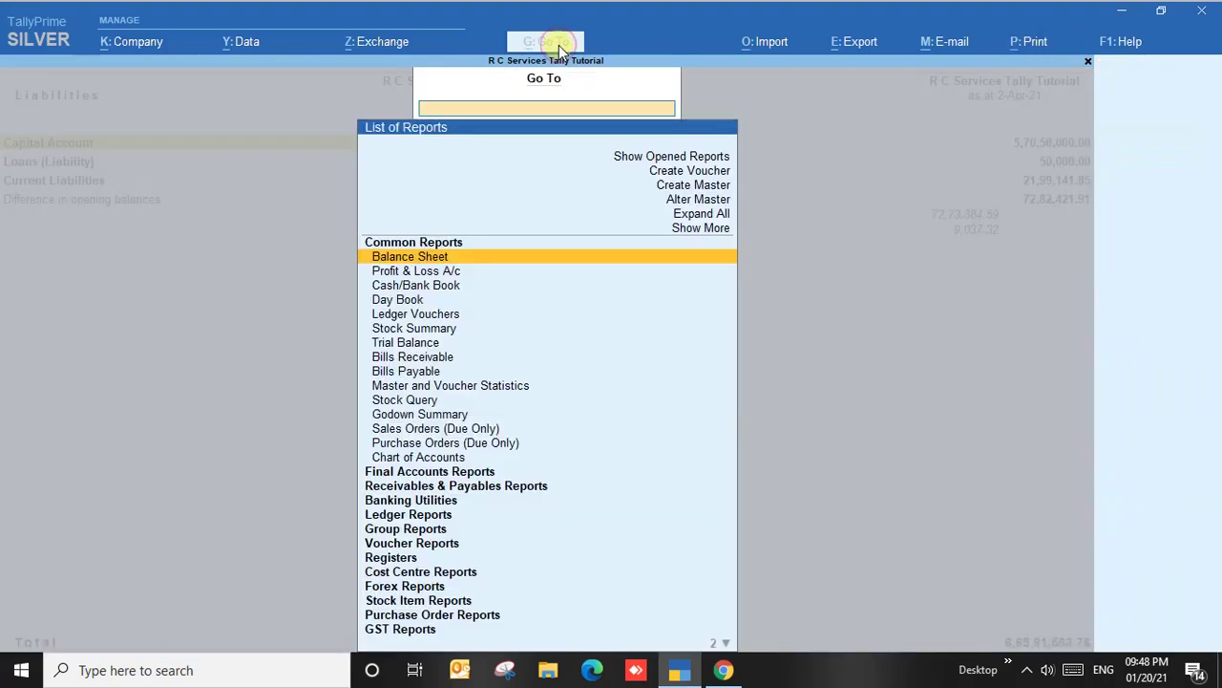
type("Stock")
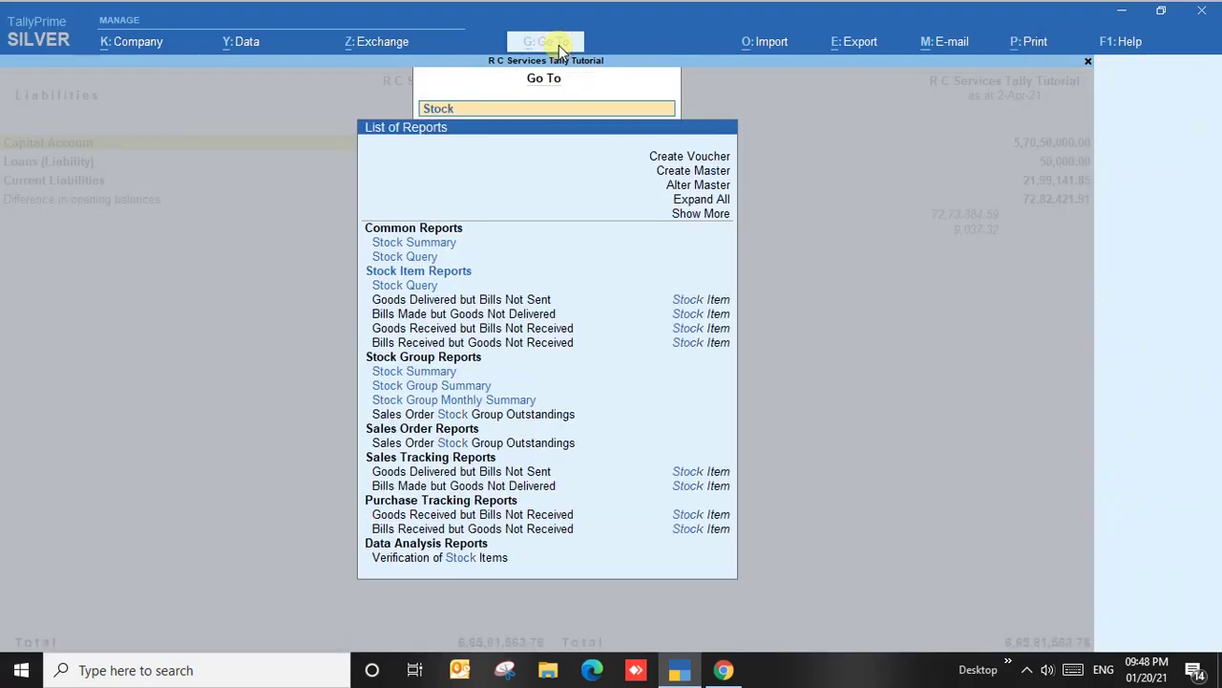
key("Return")
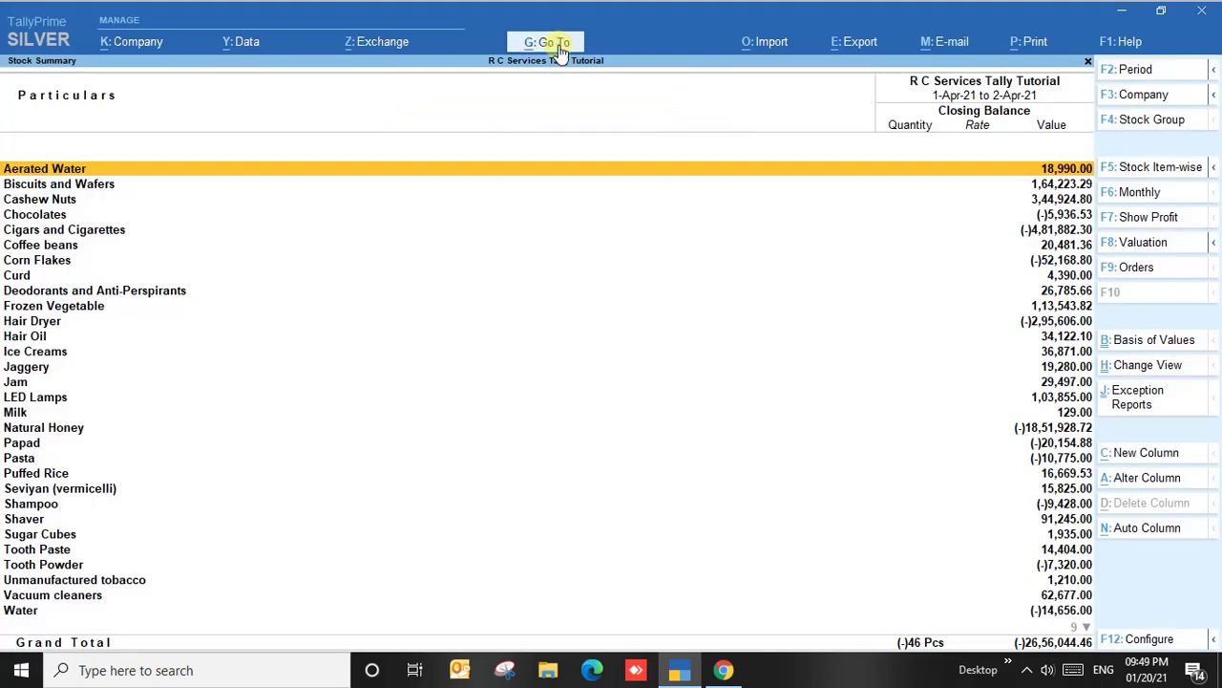
- Open the Day Book from the common reports in Go To
left_click(561, 53)
key("Down")
key("Down")
key("Down")
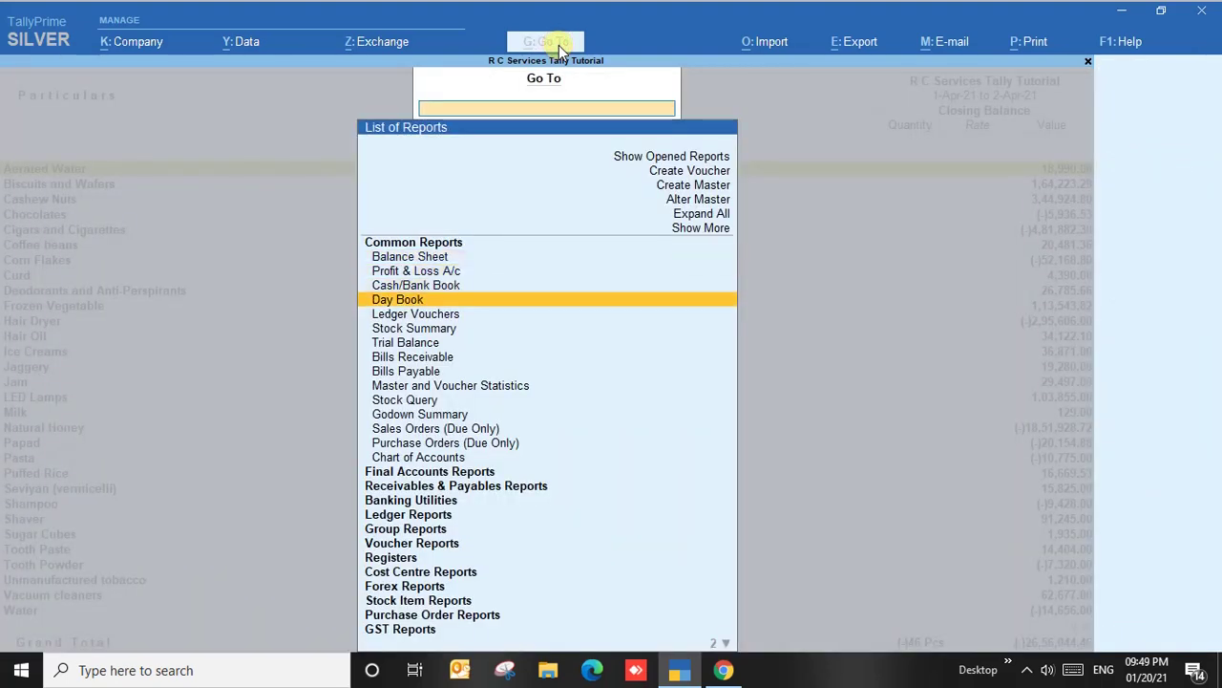
key("Return")
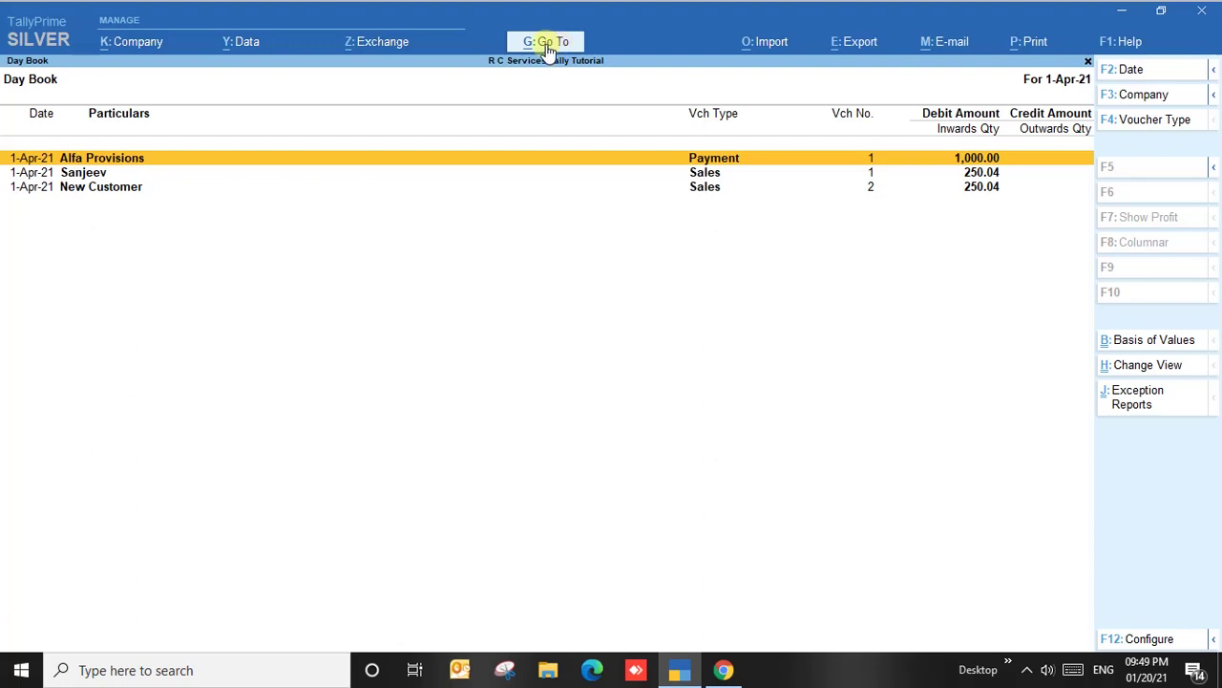
- Show the list of opened reports in Go To and look through it from Sales Register to Day Book
left_click(547, 43)
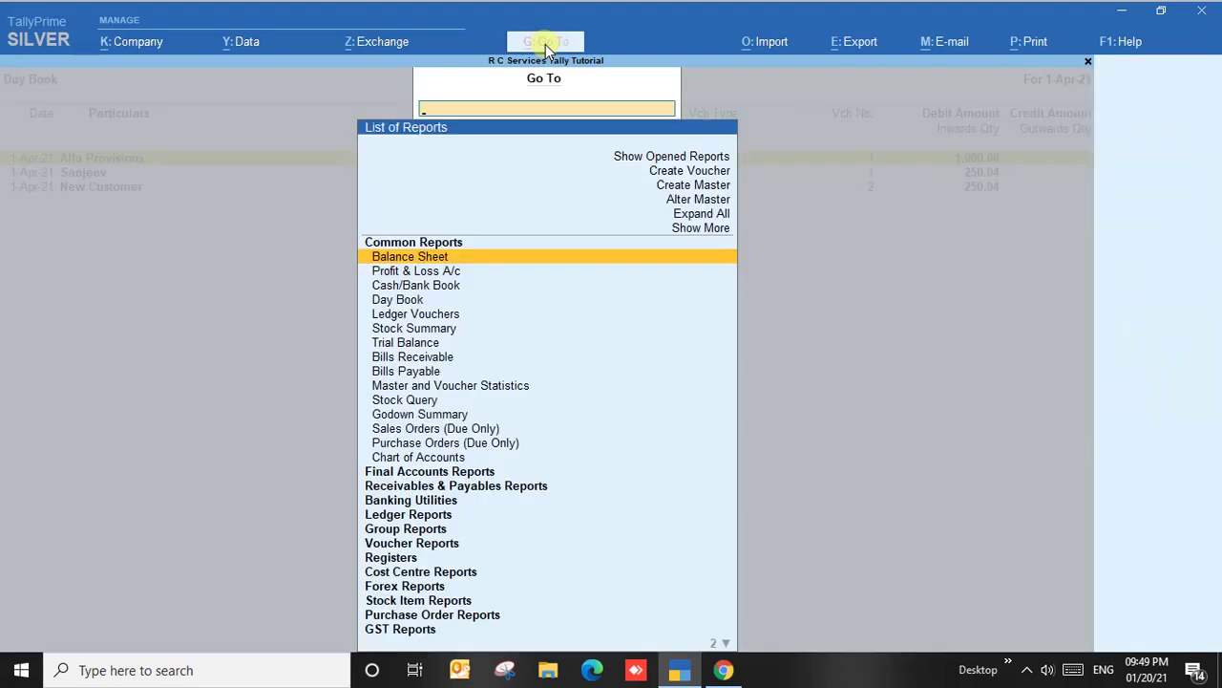
key("Up")
key("Up")
key("Up")
key("Up")
key("Up")
key("Up")
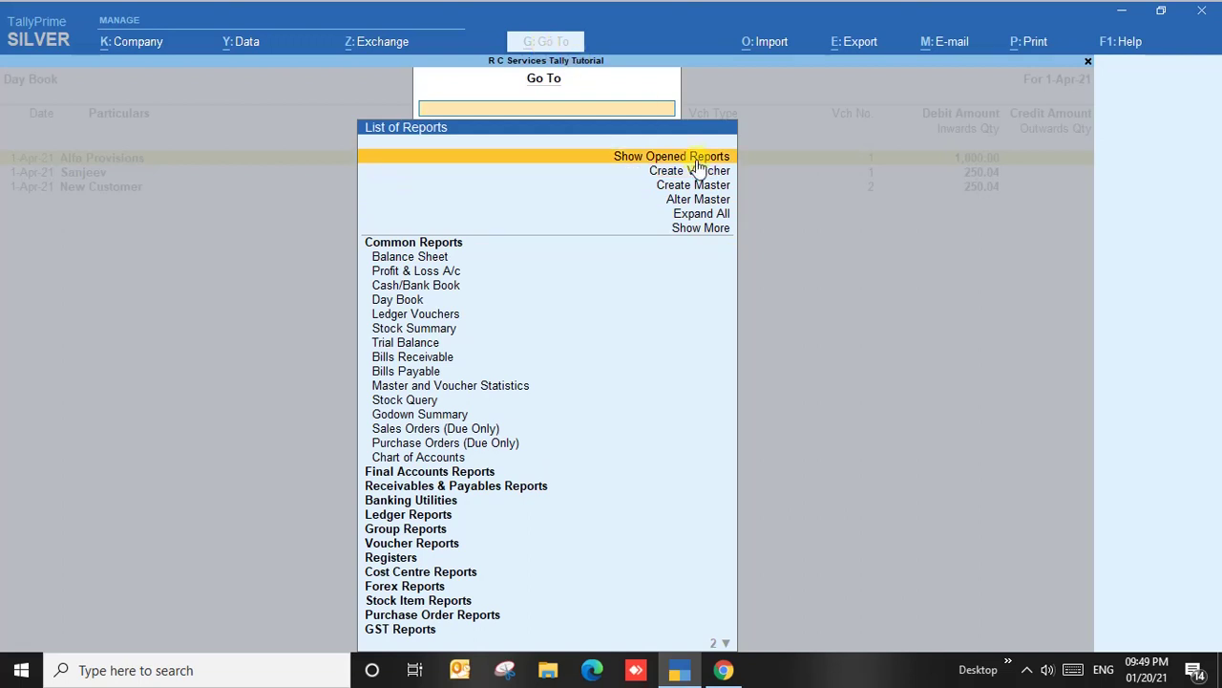
key("Return")
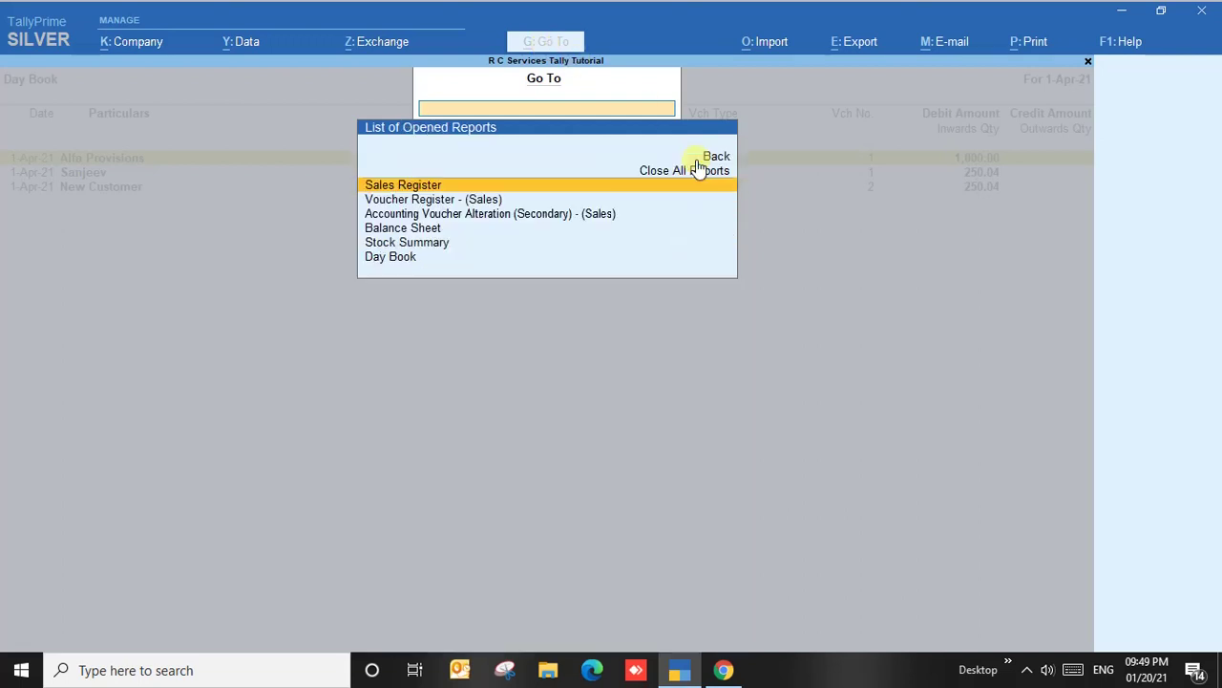
key("Down")
key("Down")
key("Down")
key("Down")
key("Down")
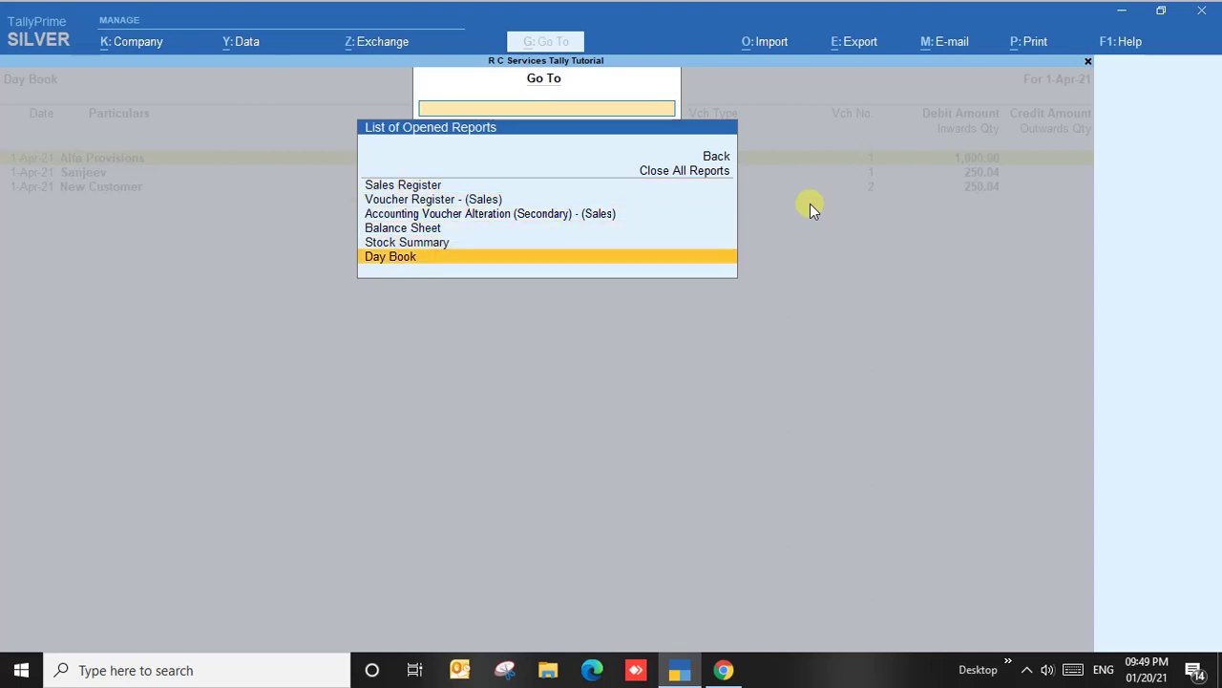
- Switch to the sales entry under Accounting Voucher Alteration (Secondary) in the list of opened reports
key("Up")
key("Up")
key("Up")
key("Up")
key("Up")
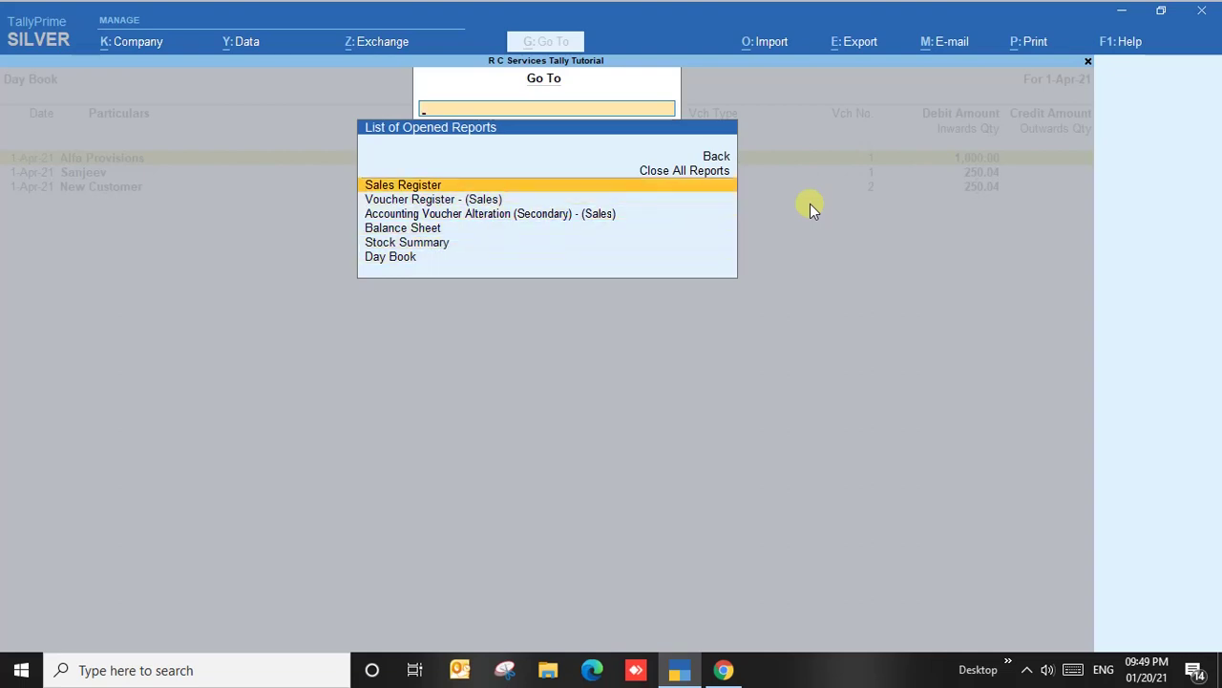
key("Down")
key("Down")
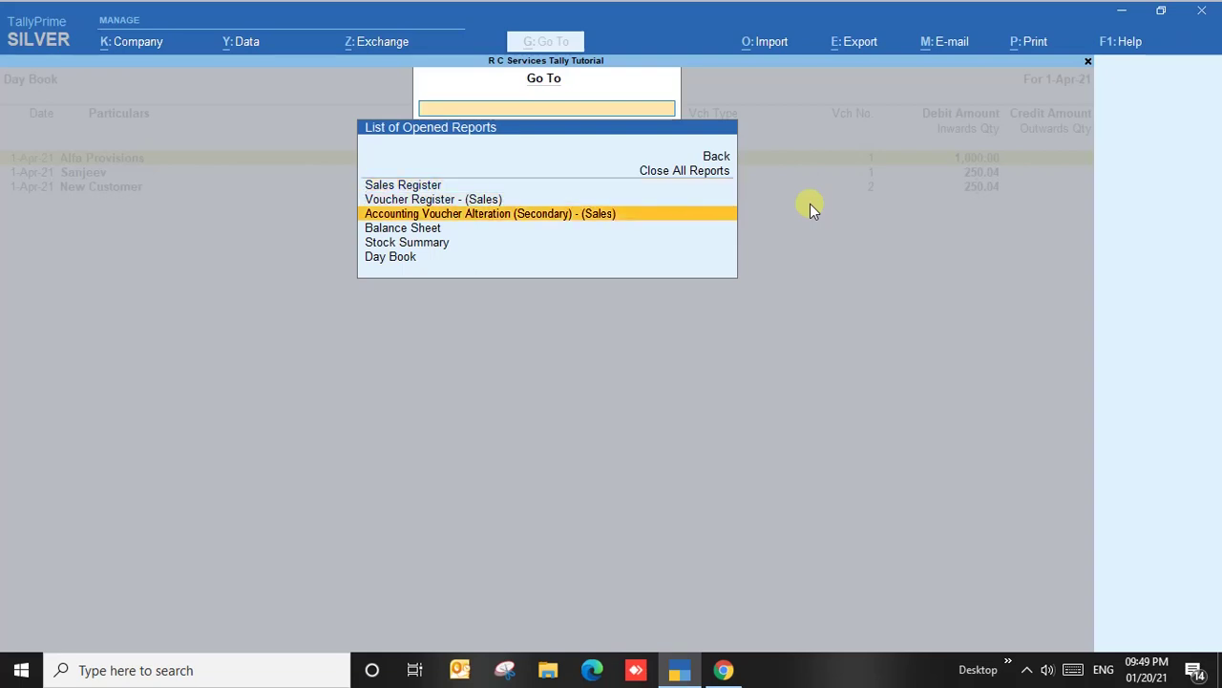
key("Return")
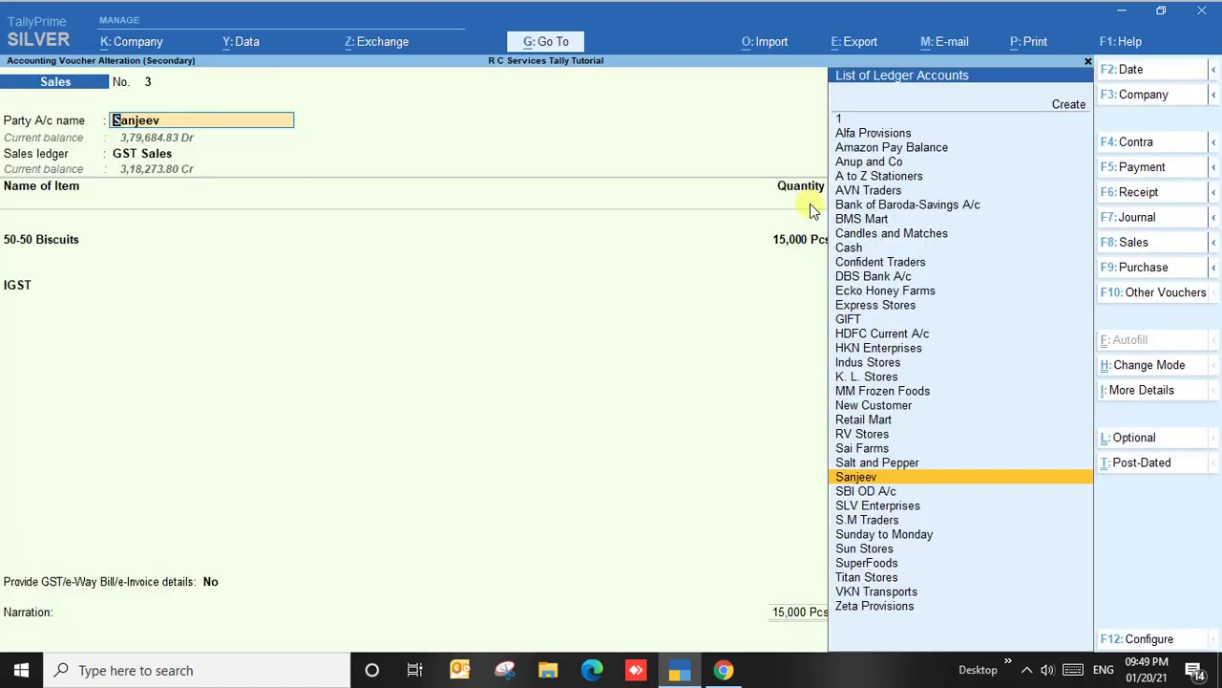
- Accept the existing dispatch details, party details and GST Sales ledger to reach the sales voucher's item line
left_click(809, 202)
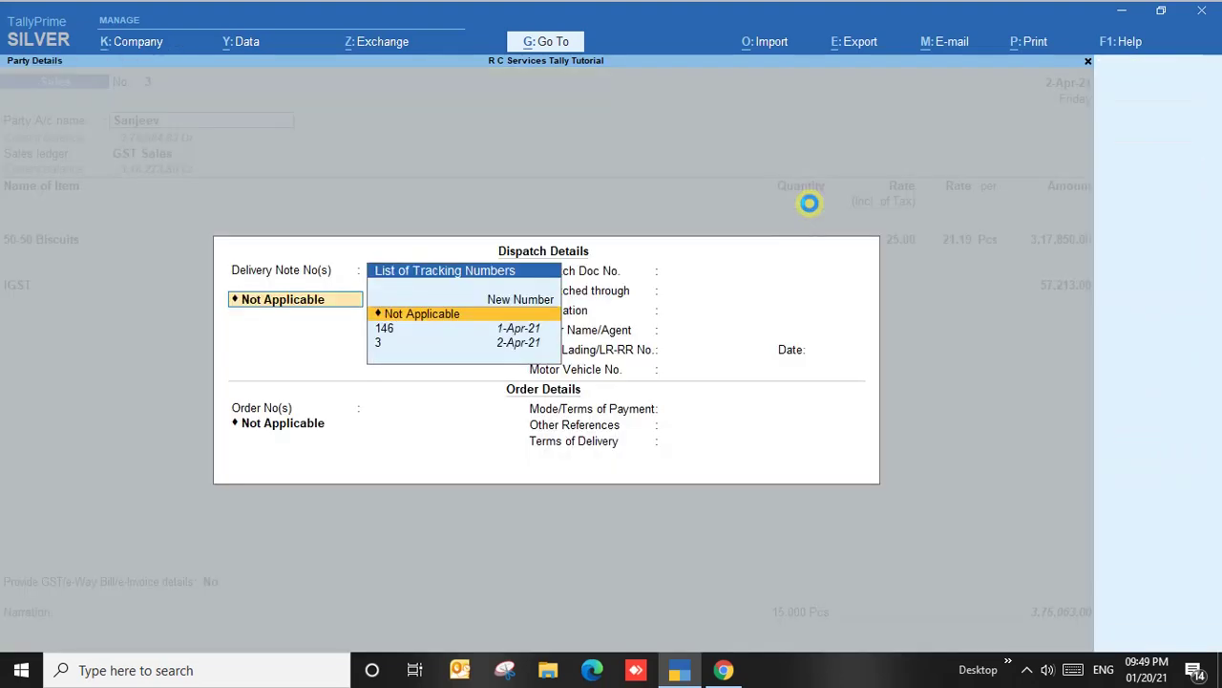
key("ctrl+a")
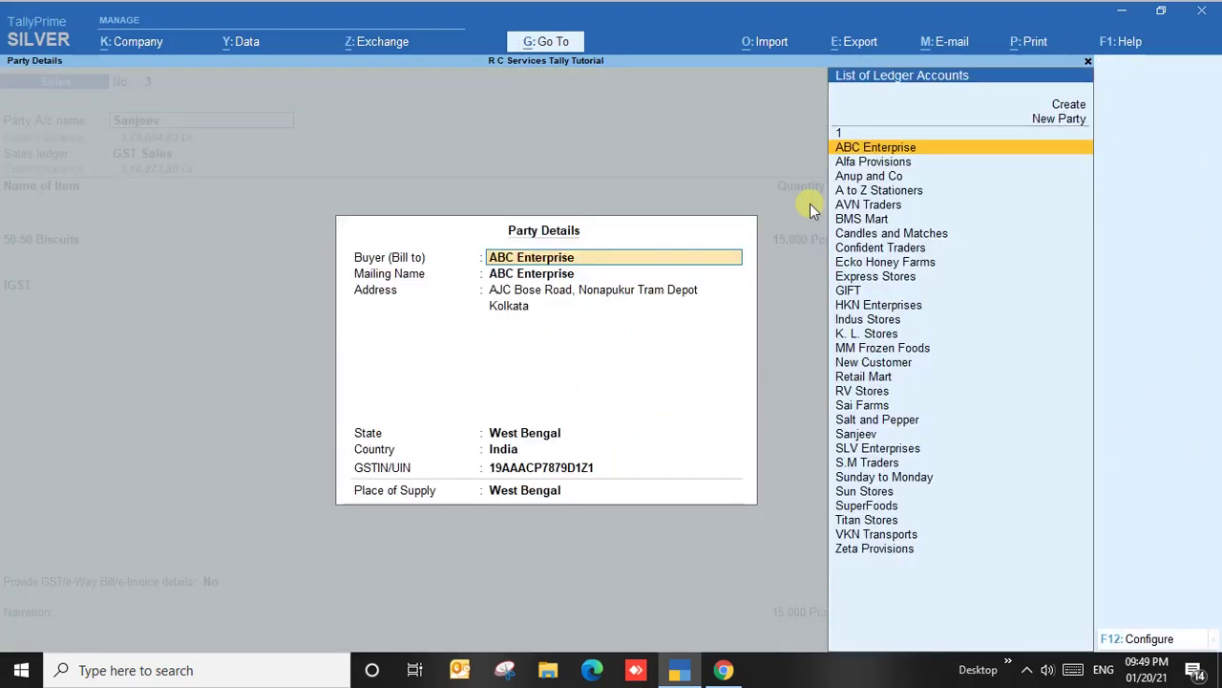
key("ctrl+a")
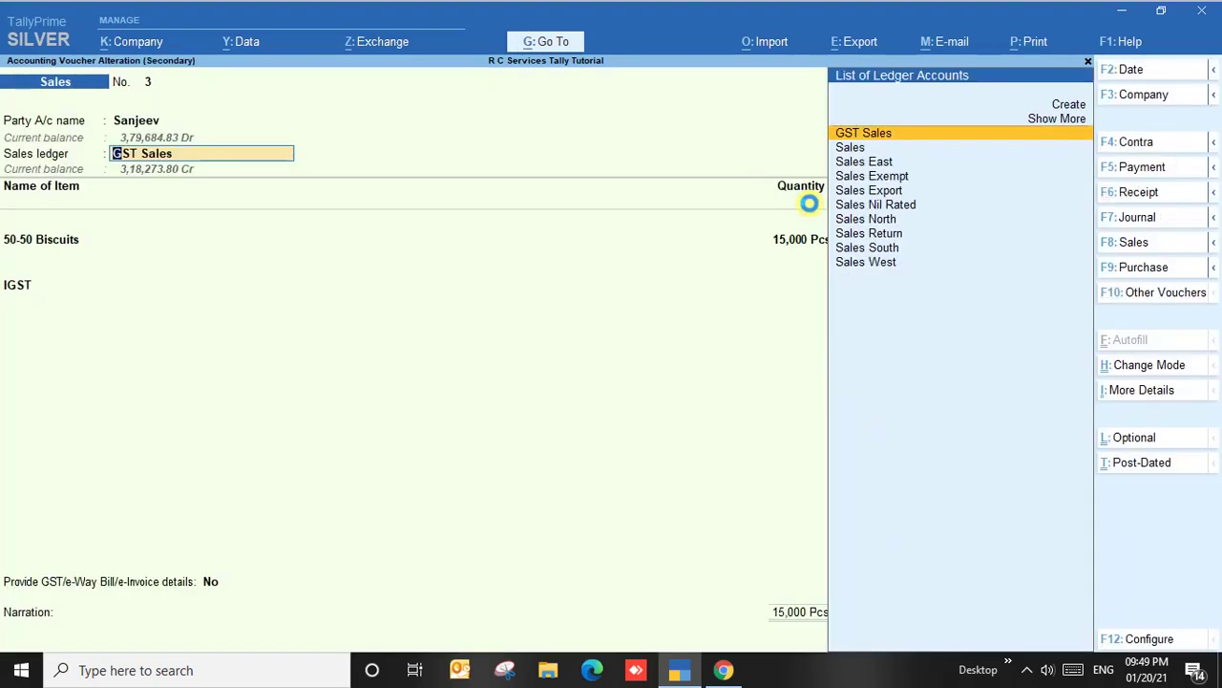
key("Return")
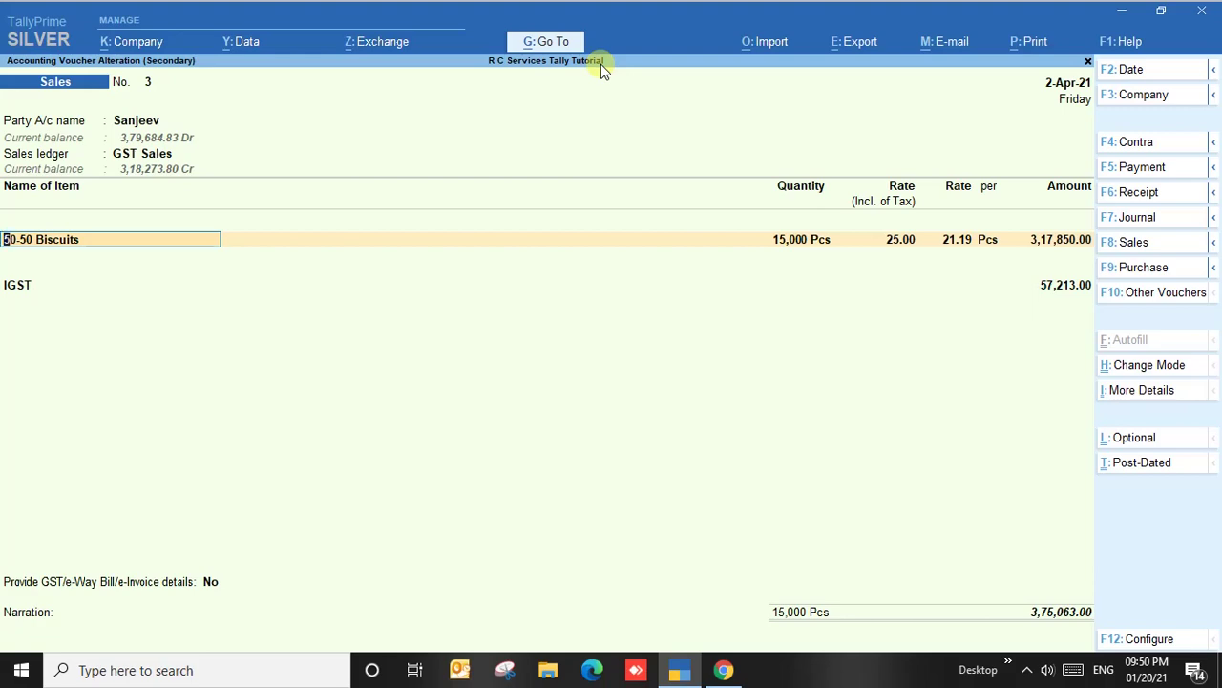
- Quit the sales voucher without saving and close the remaining reports to return to the Gateway of Tally
key("Escape")
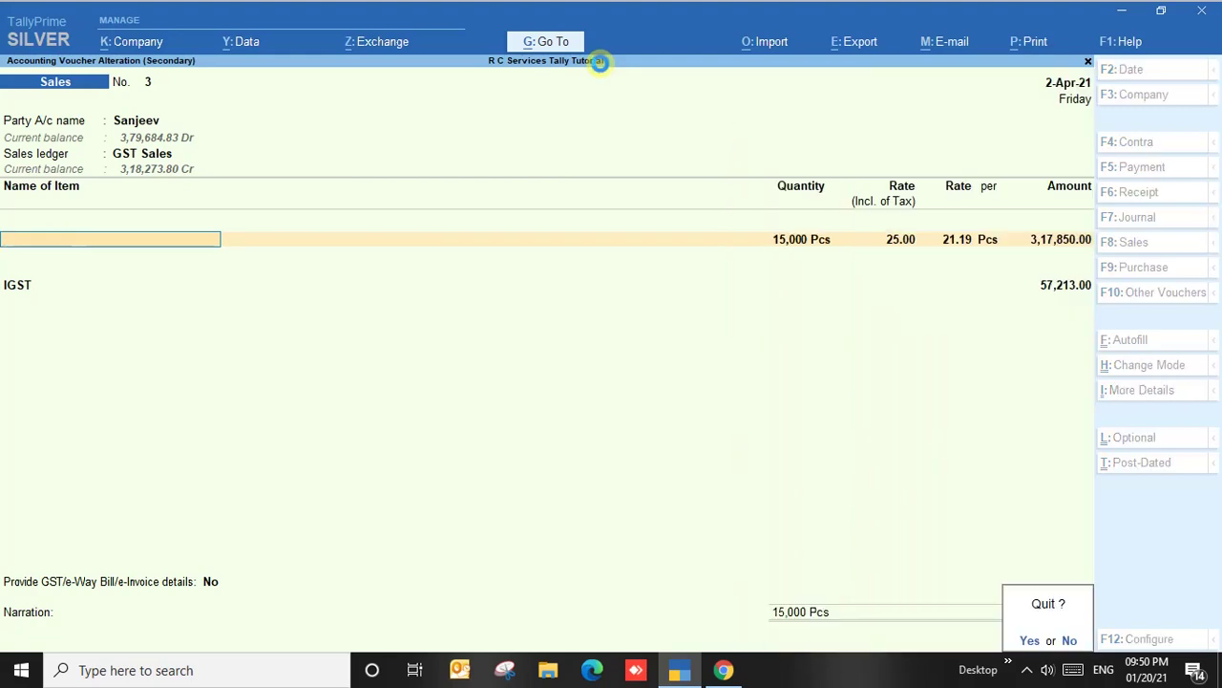
key("y")
key("Escape")
key("Escape")
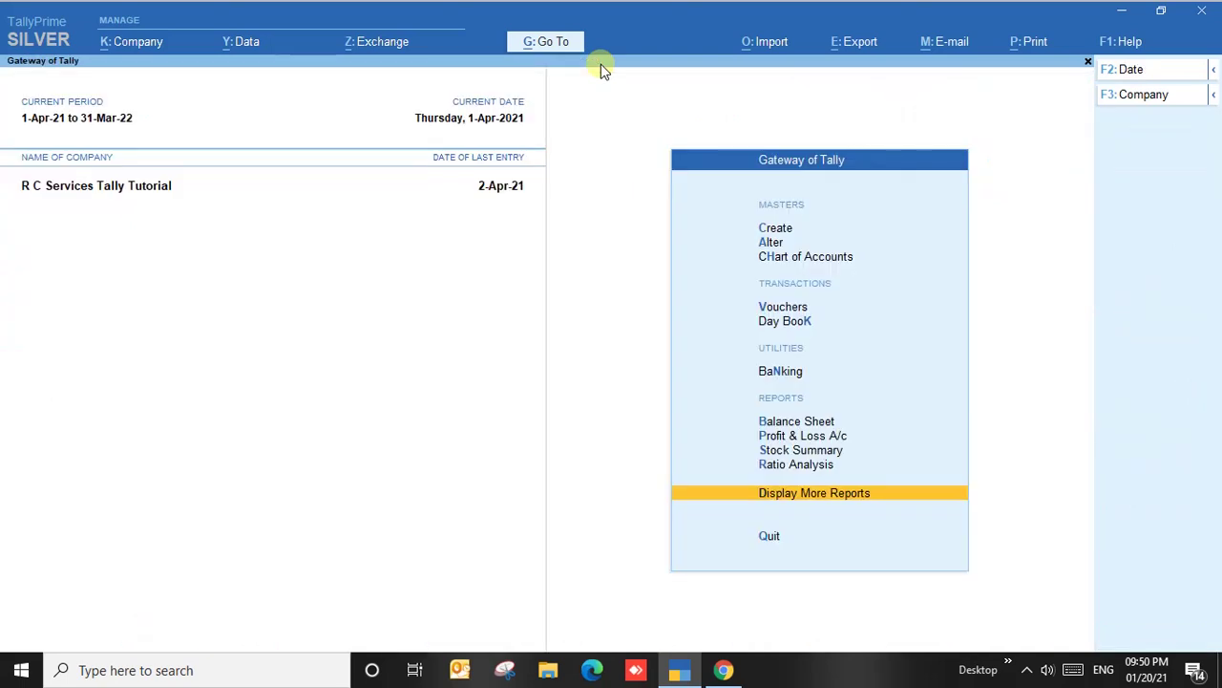
key("Escape")
key("Escape")
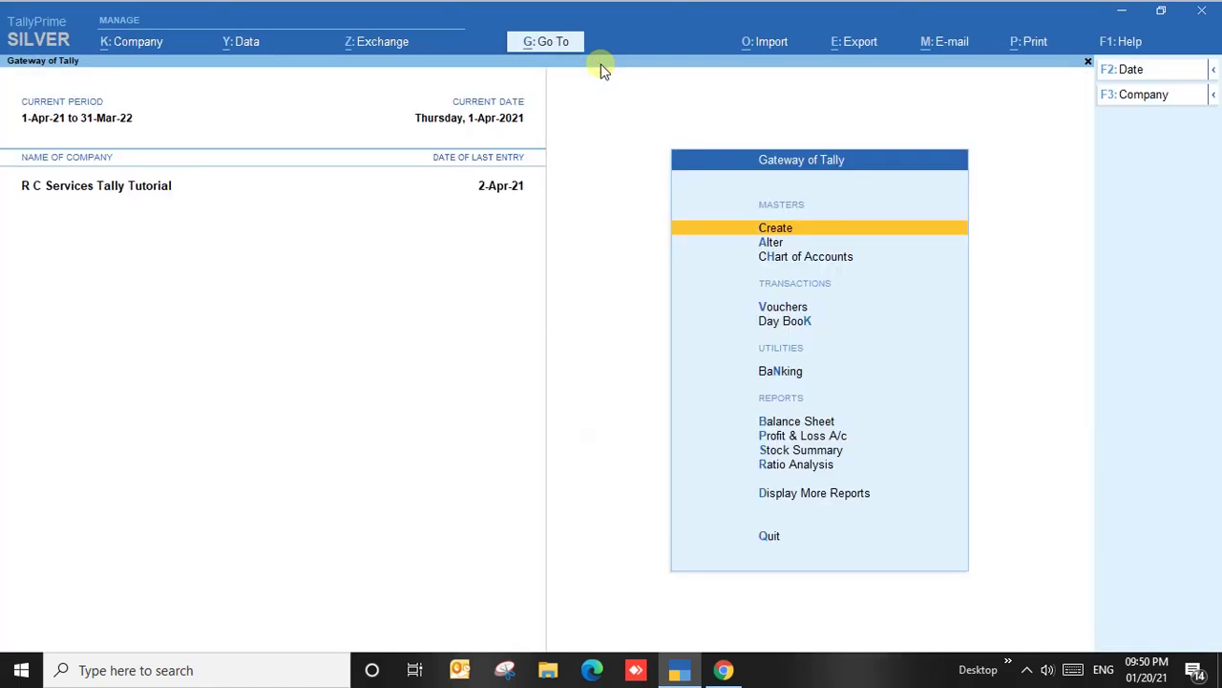